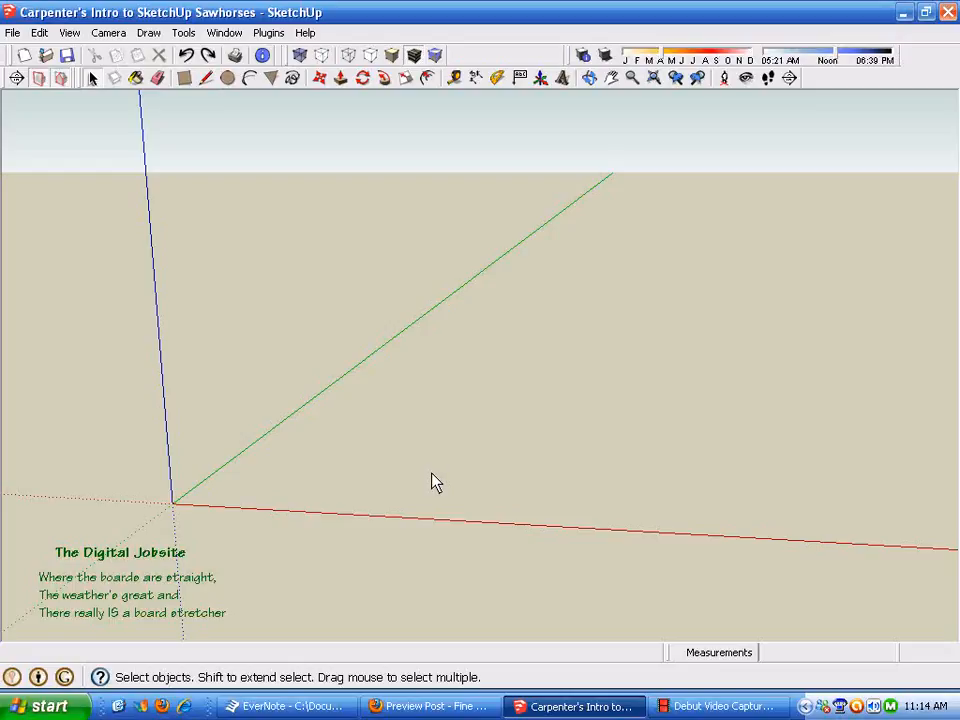
Draw a 3 1/2 by 1 1/2 inch rectangle on the ground plane, away from the origin.
click(184, 79)
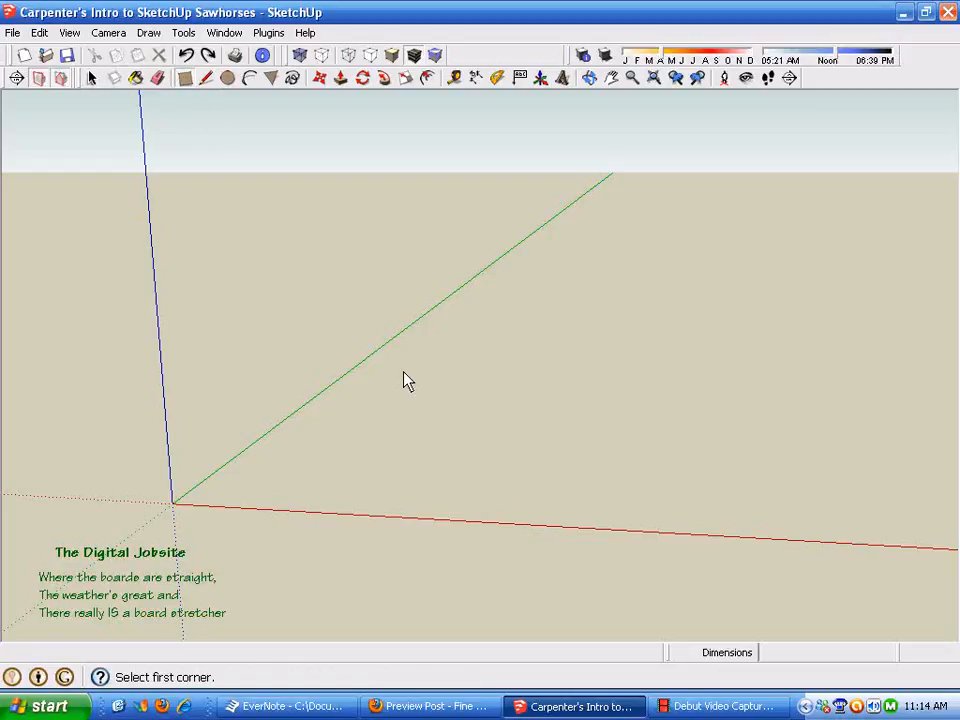
click(362, 467)
click(482, 440)
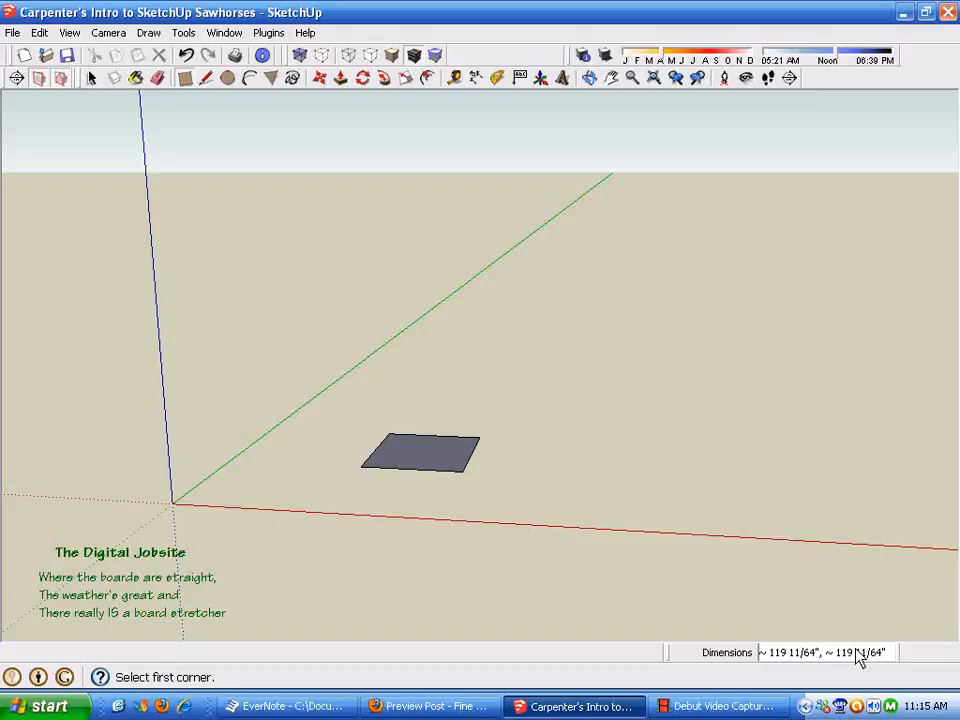
text(3 1/2,1 1/2)
key(Return)
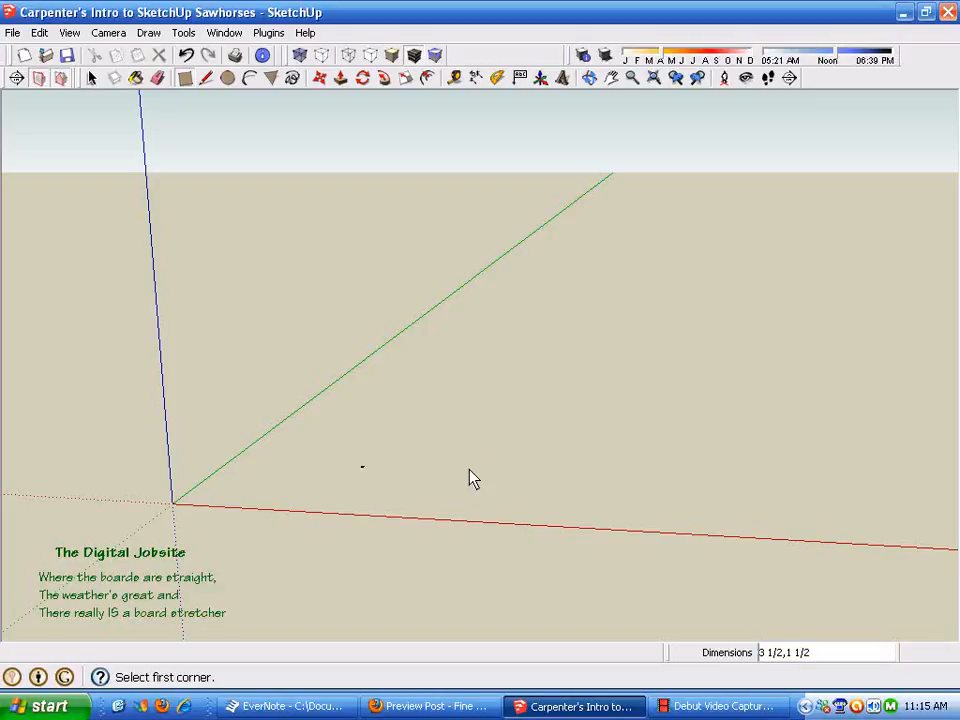
key(space)
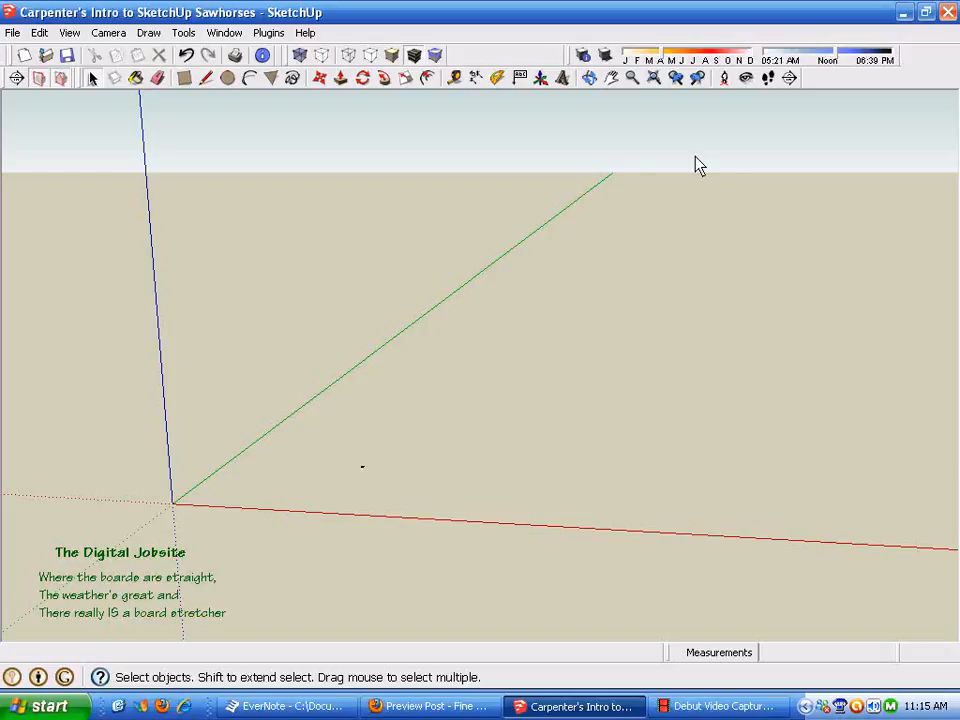
Measure the rectangle's far long edge and its short end edge with the Tape Measure tool.
click(654, 80)
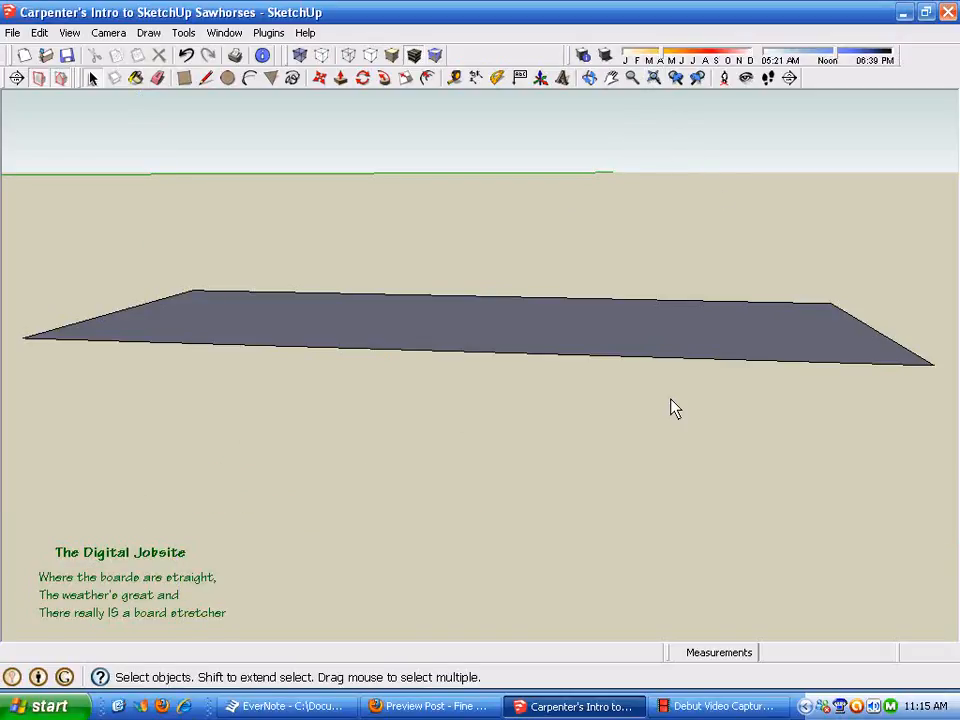
middle_drag(612, 425, 510, 621)
scroll(520, 610, down, 5)
scroll(508, 589, up, 3)
scroll(555, 593, down, 2)
scroll(561, 595, up, 5)
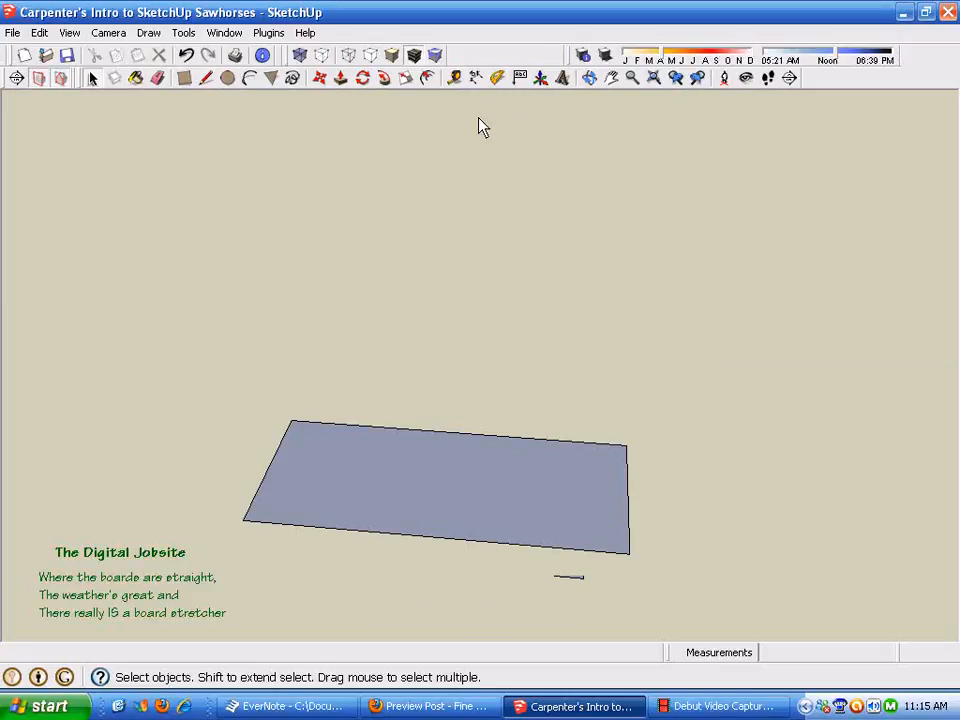
click(460, 80)
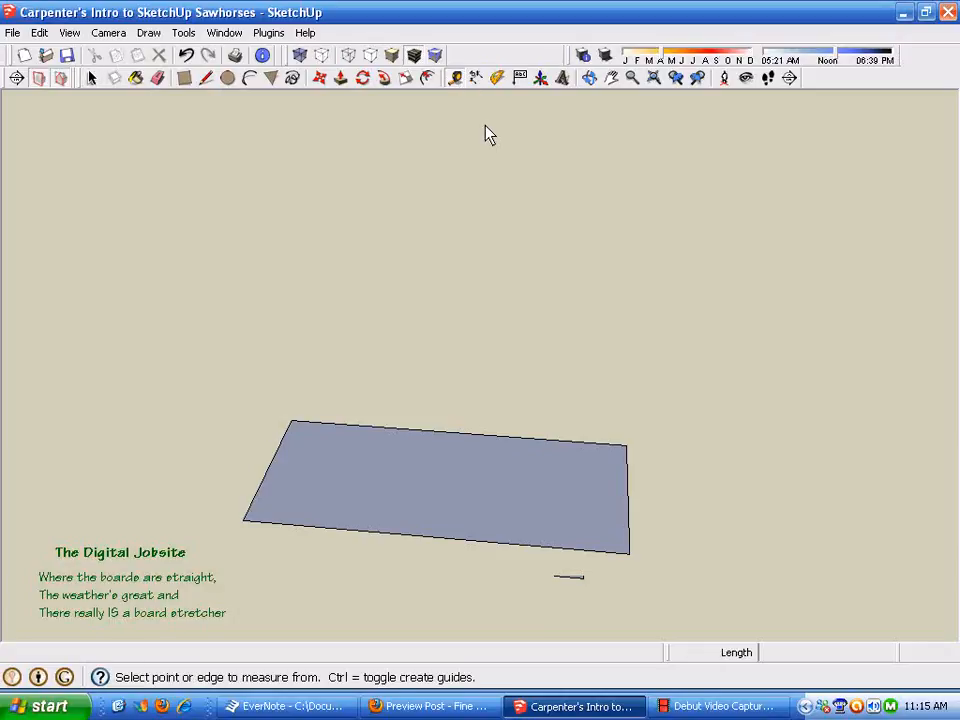
click(291, 421)
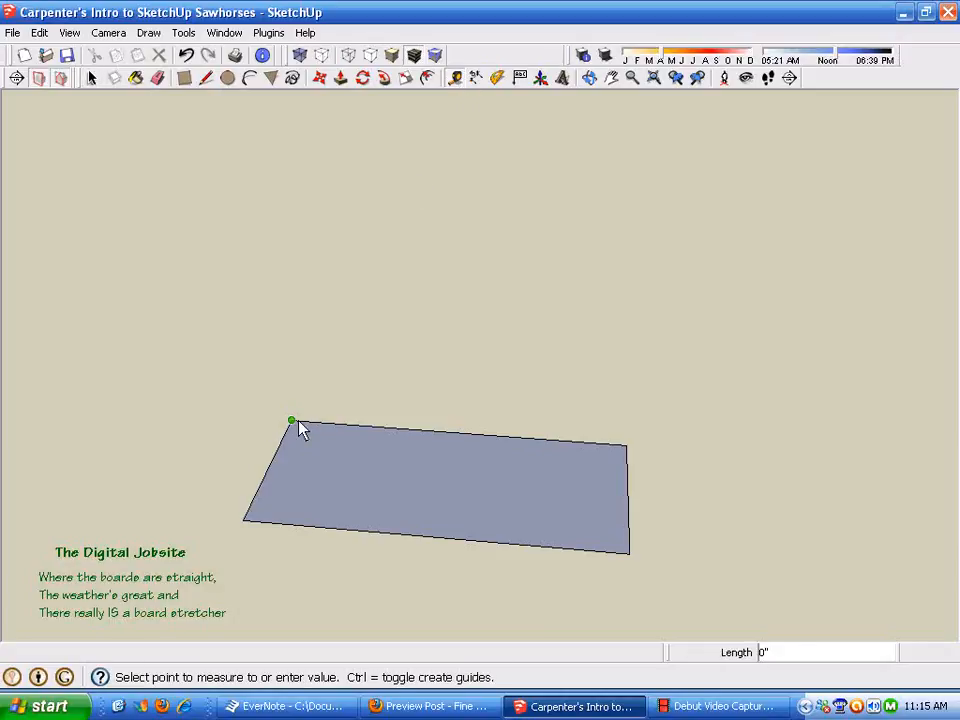
click(630, 447)
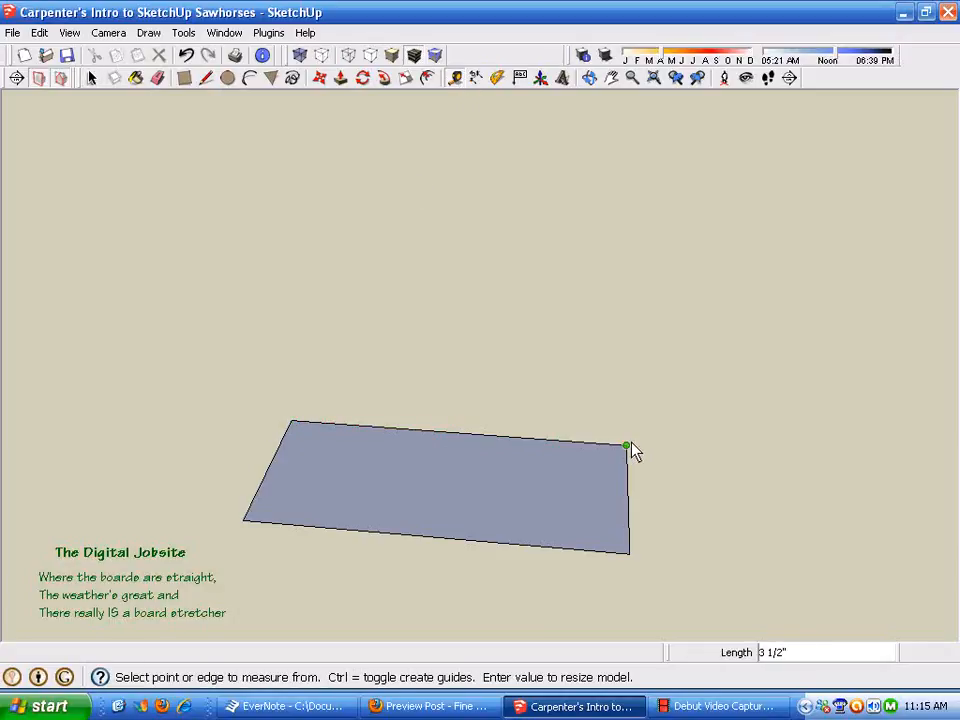
click(627, 445)
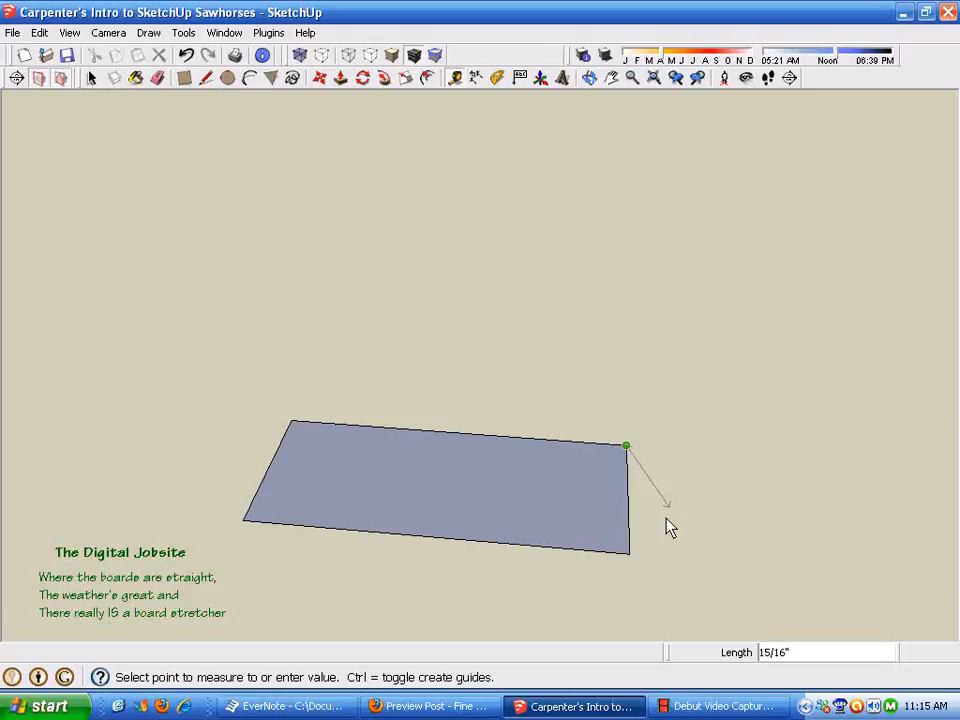
click(630, 557)
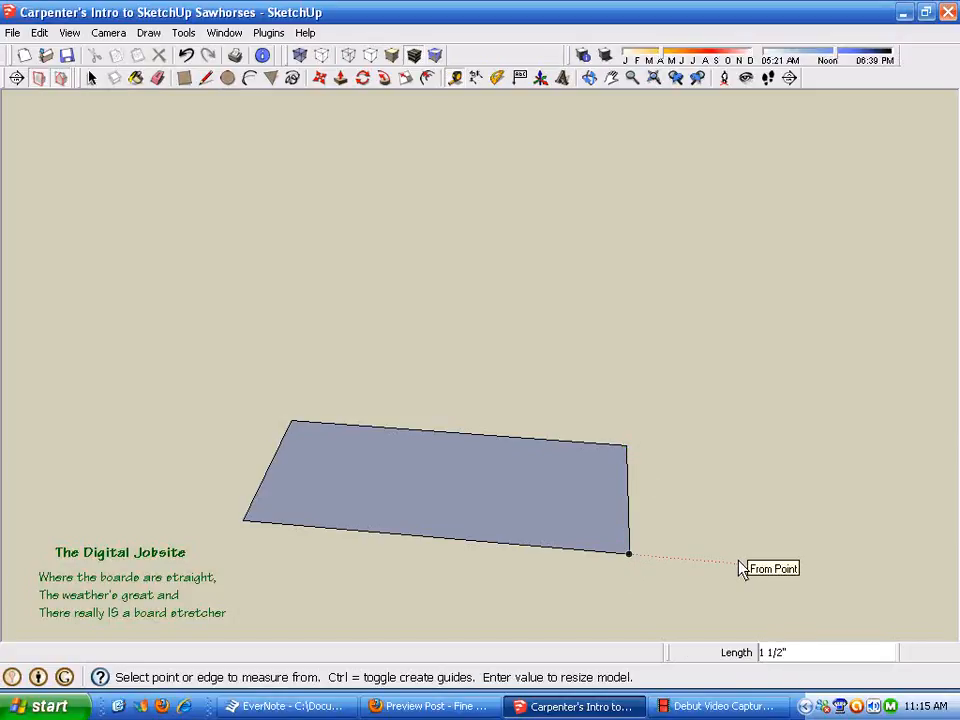
key(space)
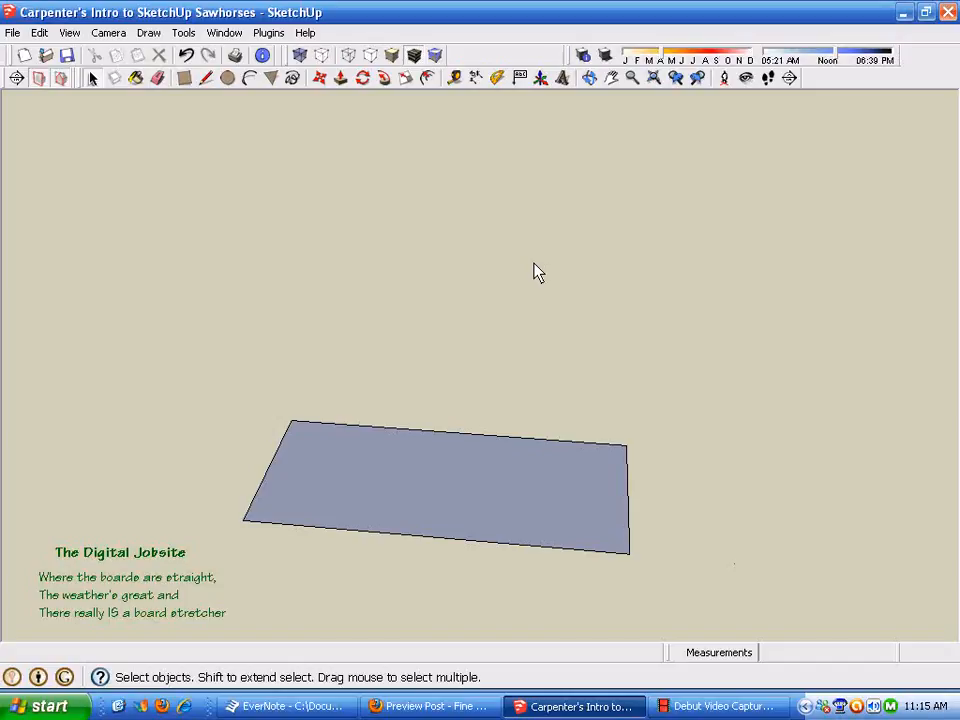
Remove the small rectangle drawn away from the origin.
click(655, 78)
scroll(600, 460, down, 10)
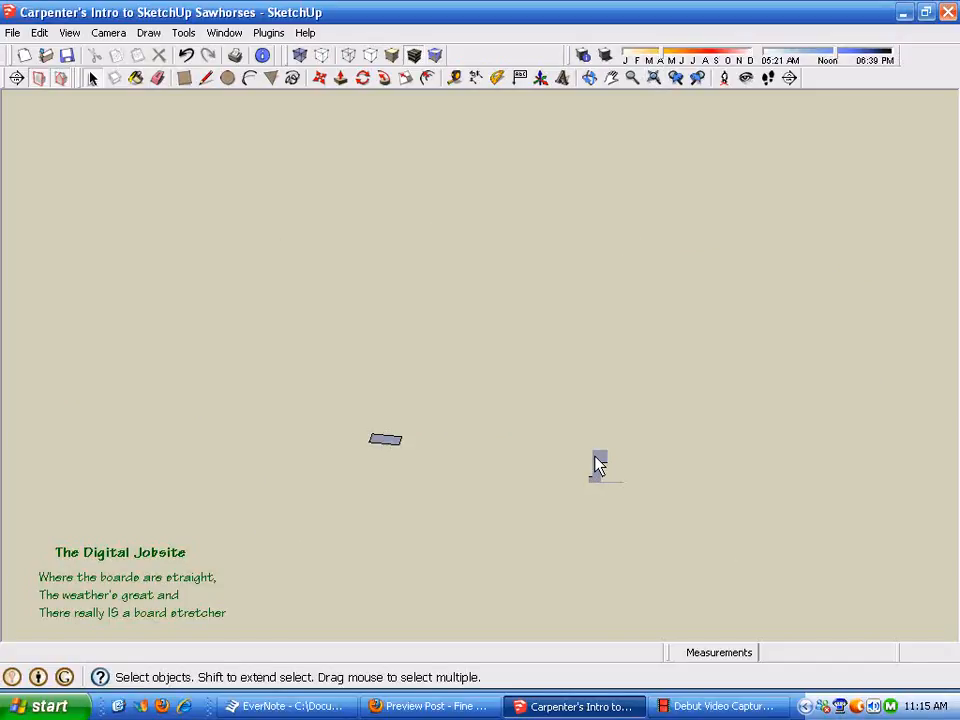
scroll(605, 450, down, 3)
scroll(545, 381, down, 2)
middle_drag(545, 381, 437, 424)
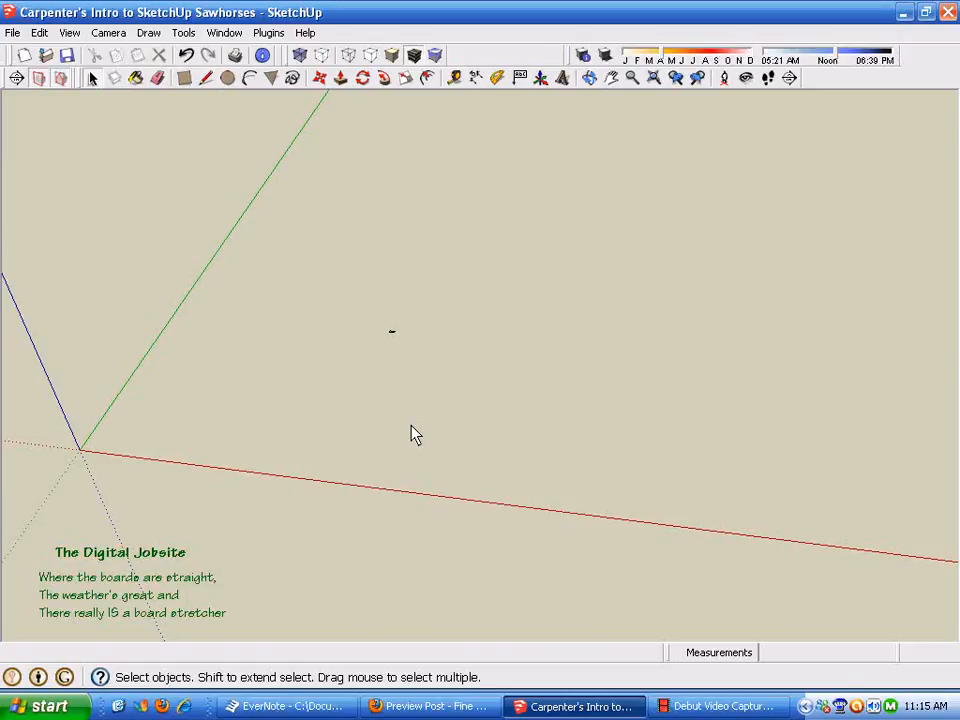
middle_drag(474, 446, 524, 484)
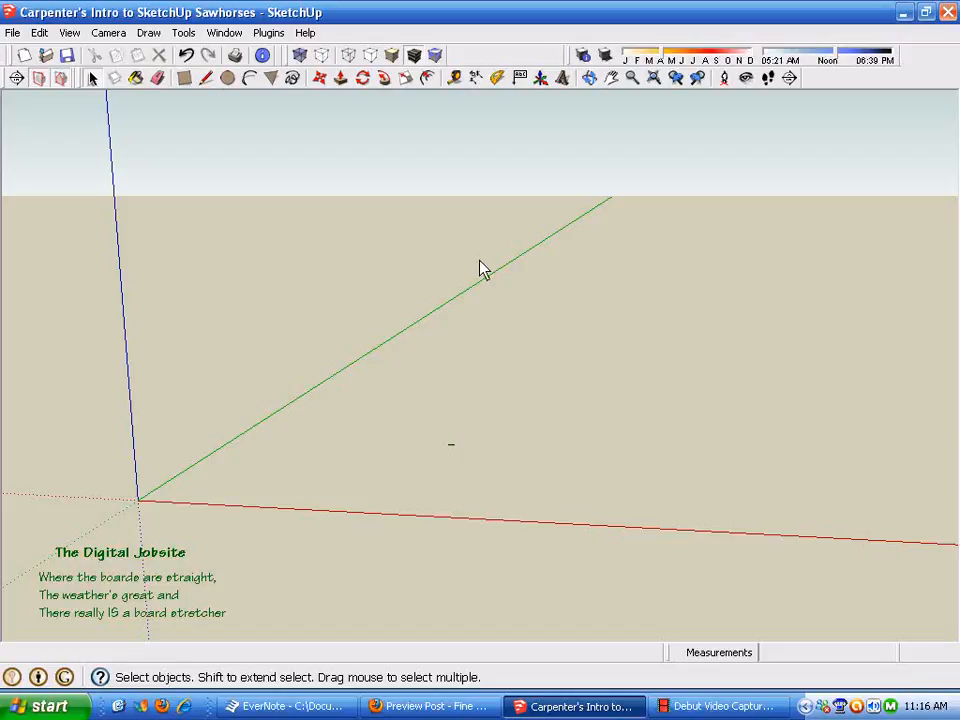
click(186, 80)
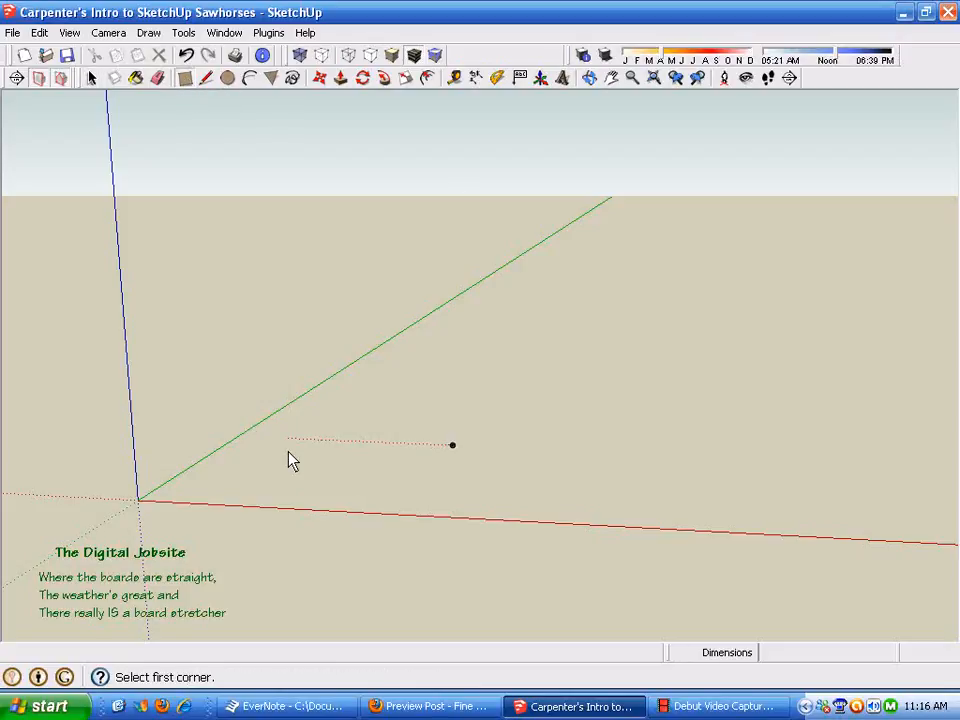
key(space)
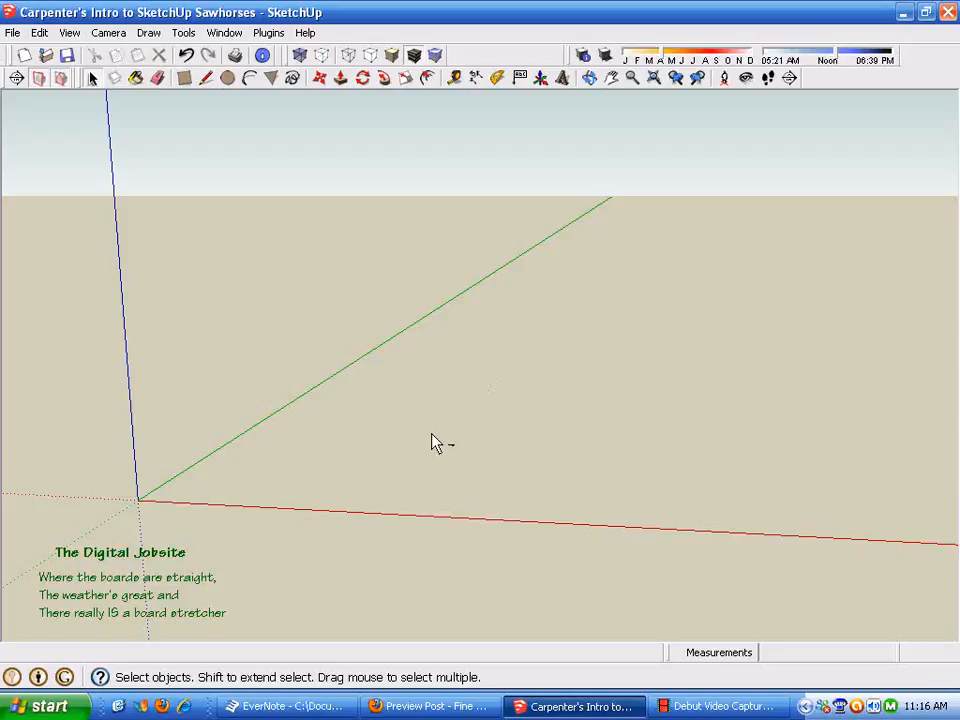
drag(433, 442, 508, 475)
click(403, 444)
click(187, 56)
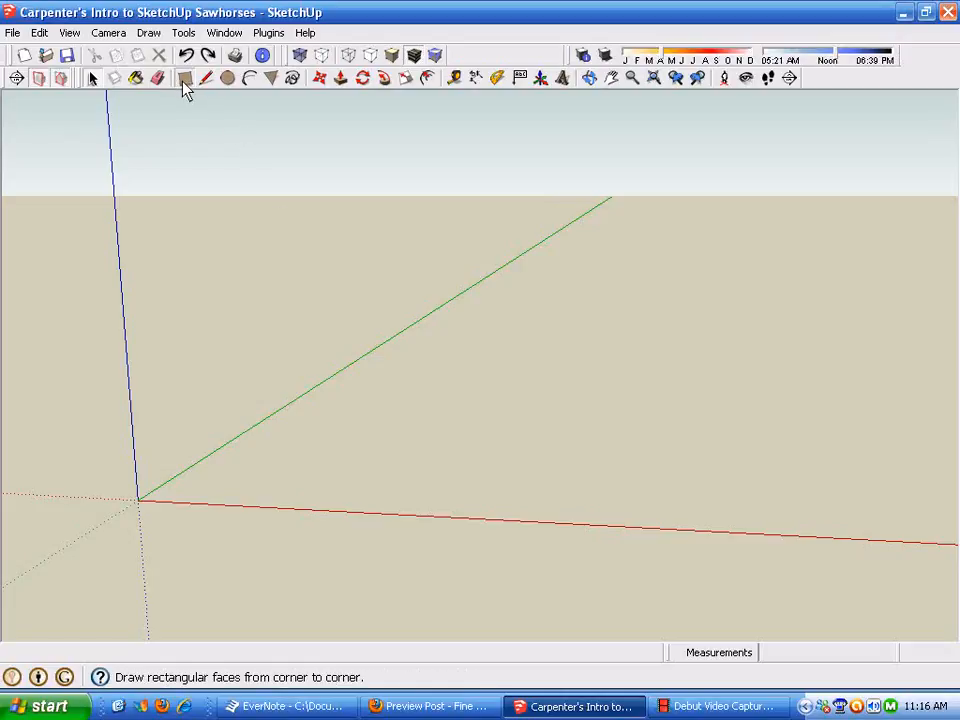
Draw a 3.5 by 1.5 inch rectangle on the ground plane, starting from the axes origin.
click(185, 78)
click(141, 503)
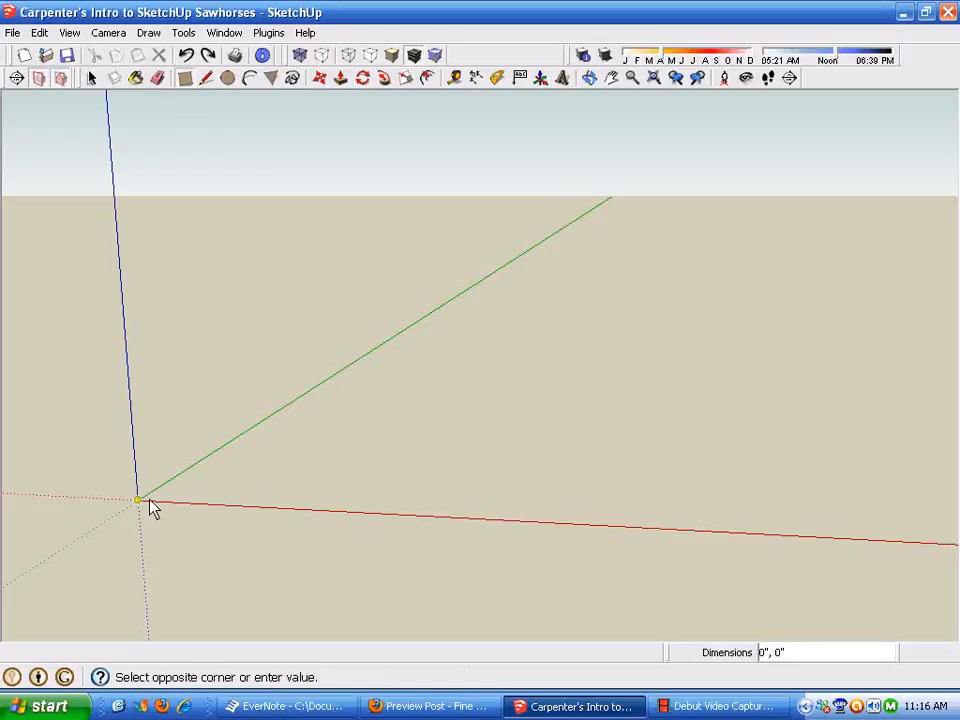
click(296, 480)
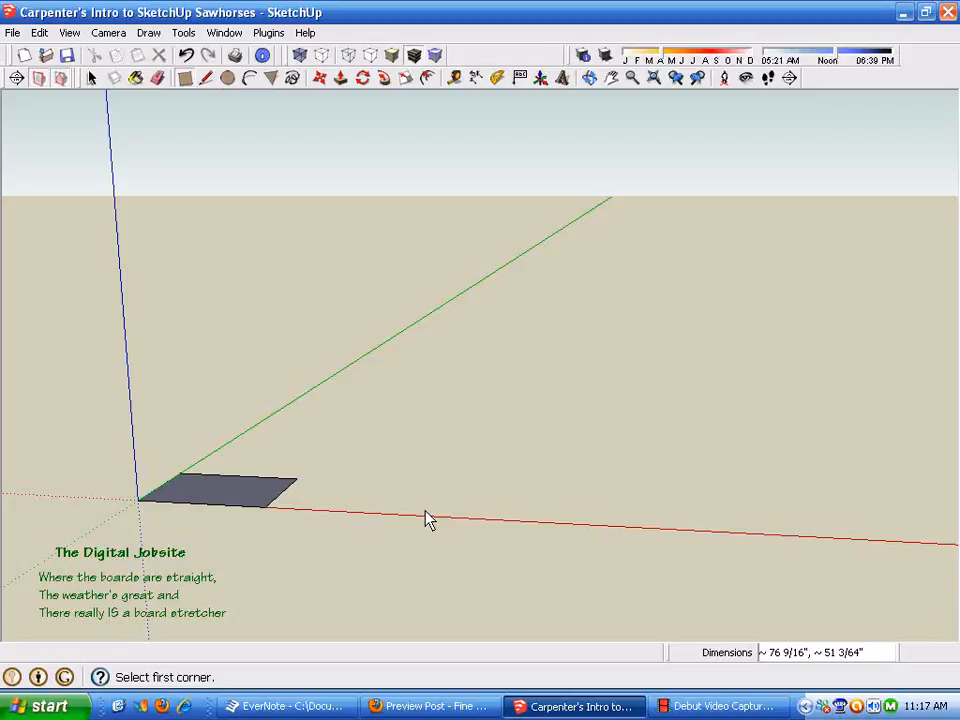
text(3.5,1.5)
key(Return)
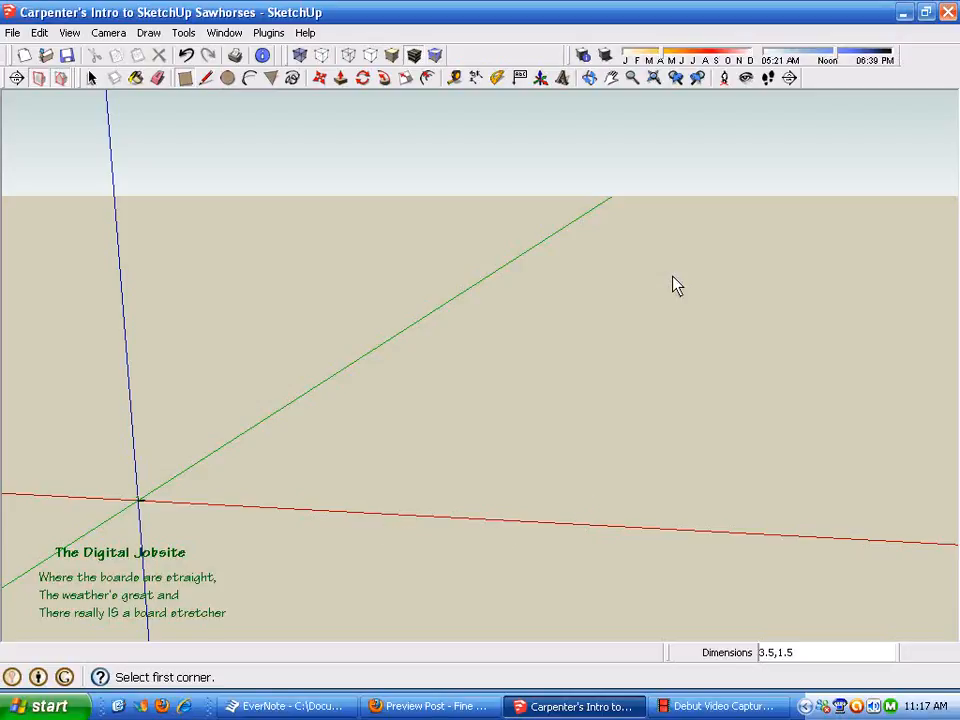
Show the Entity Info of the rectangle's face at the origin to read its area.
click(655, 79)
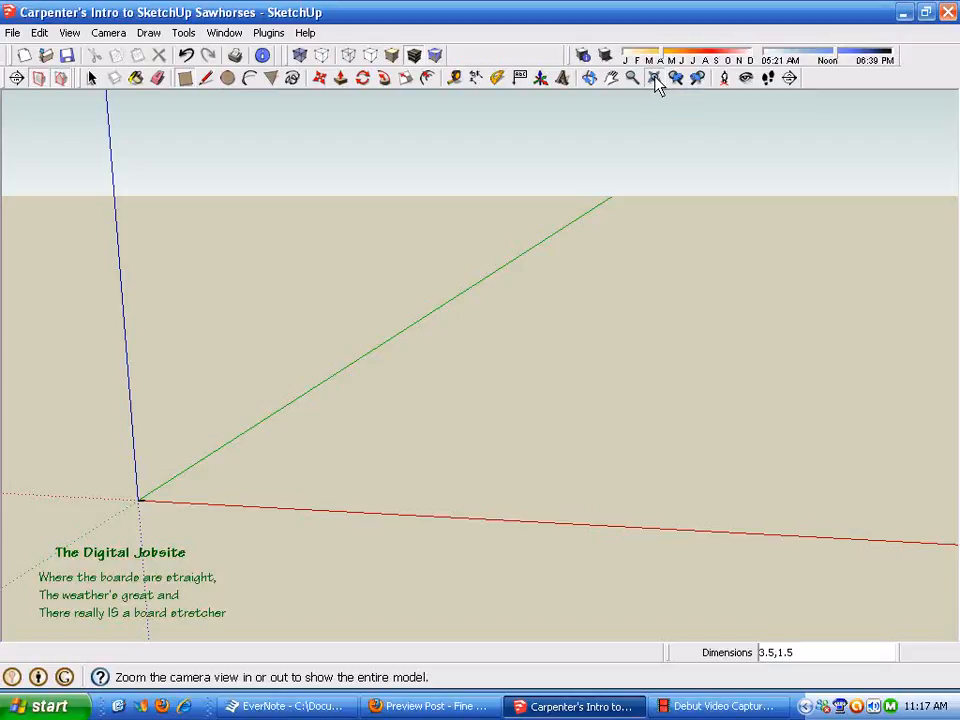
scroll(546, 607, down, 4)
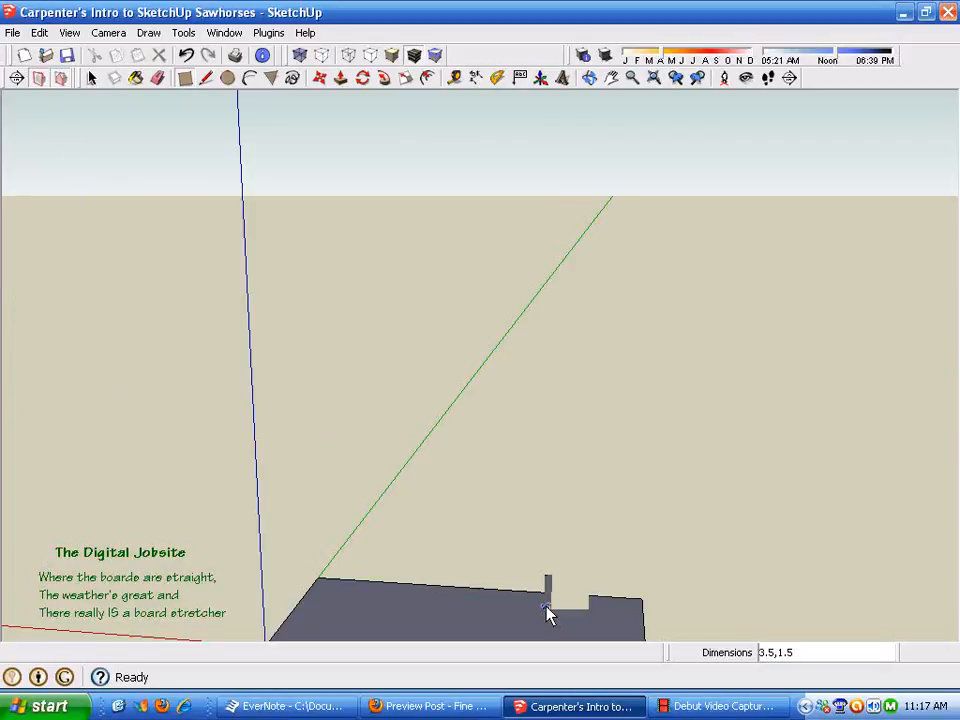
scroll(546, 614, down, 3)
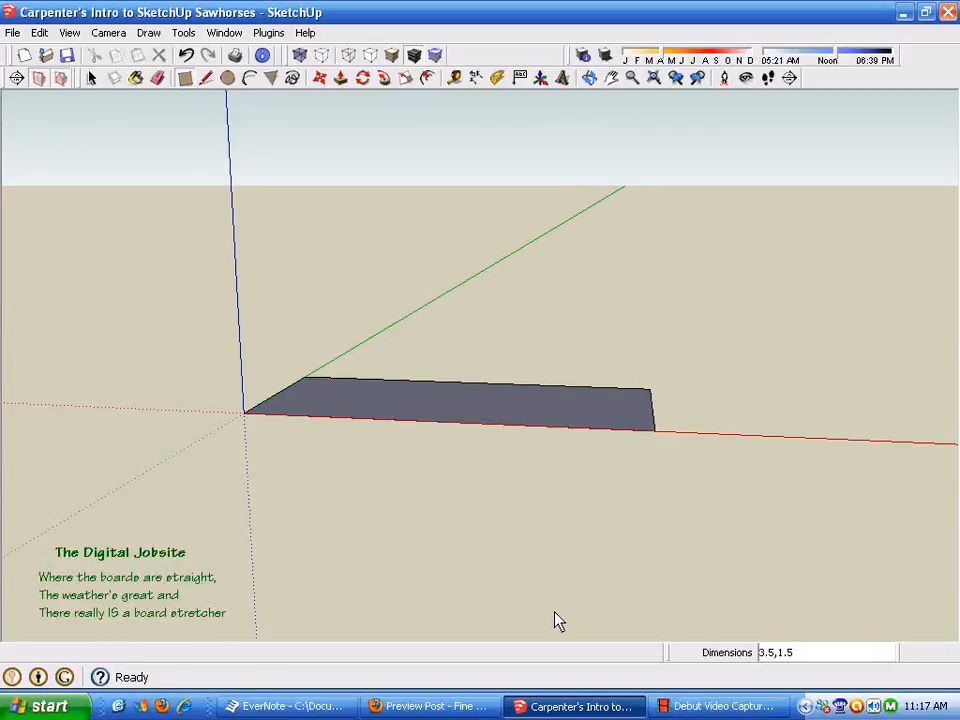
scroll(548, 616, down, 3)
scroll(543, 606, up, 3)
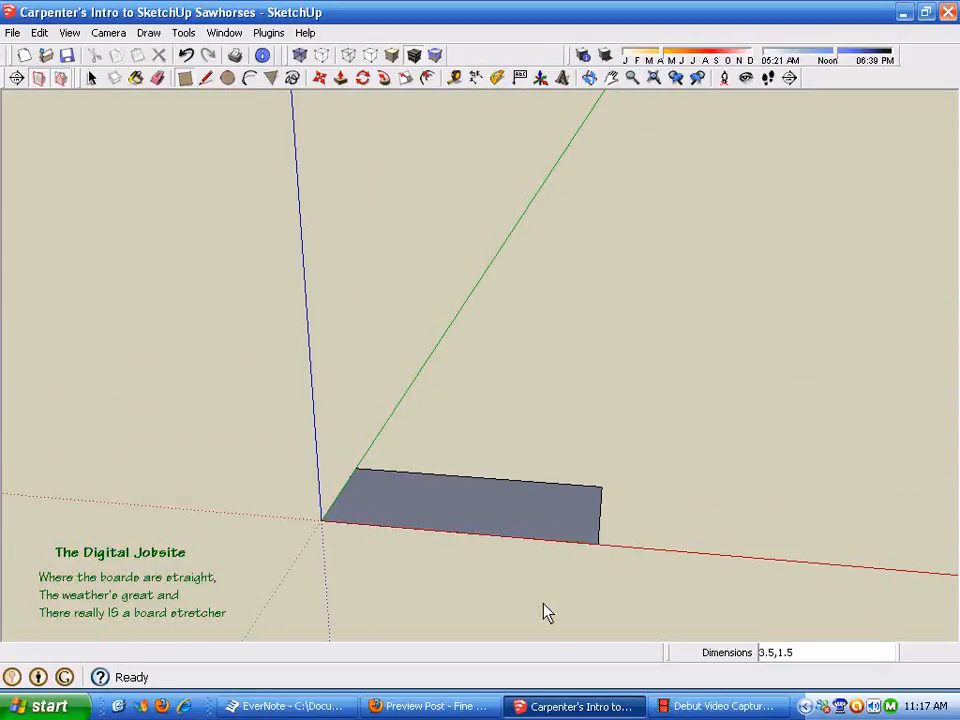
scroll(596, 608, up, 1)
middle_drag(603, 617, 673, 566)
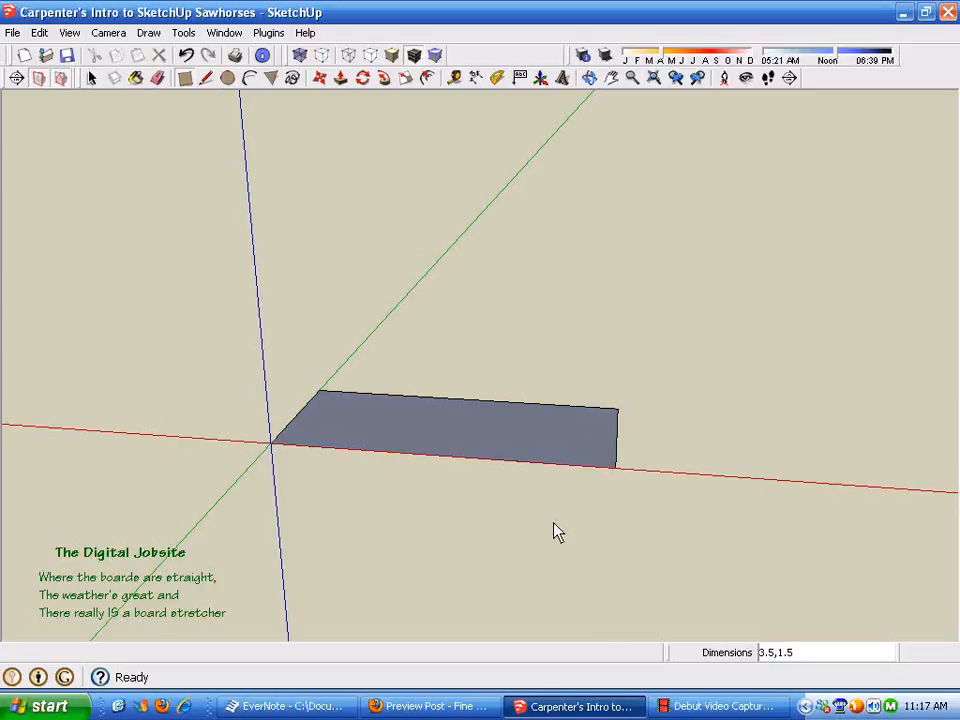
key(space)
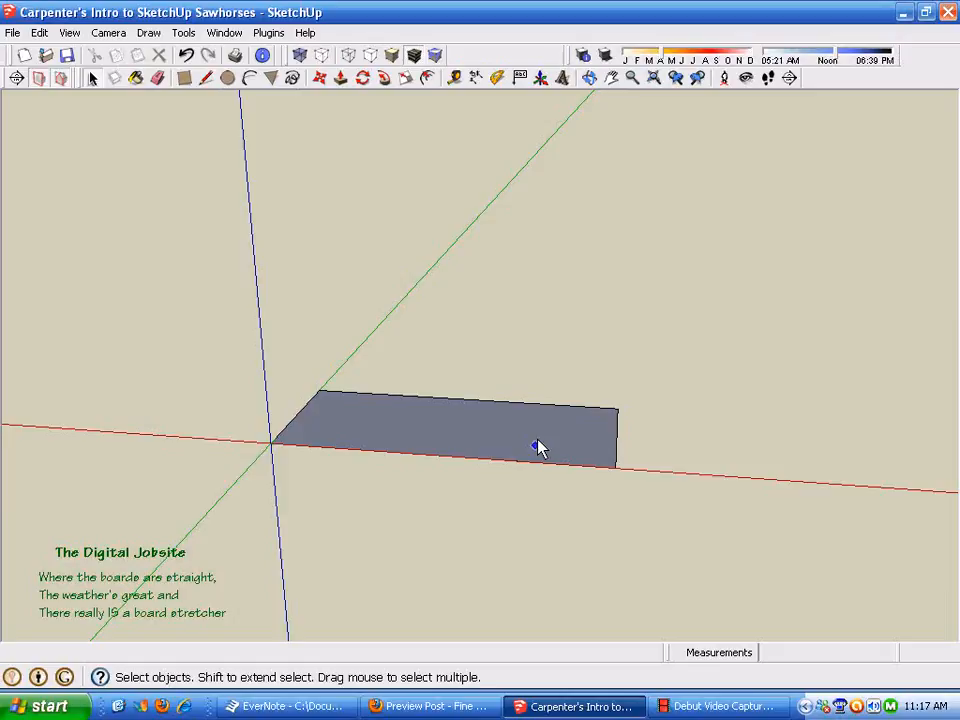
click(537, 447)
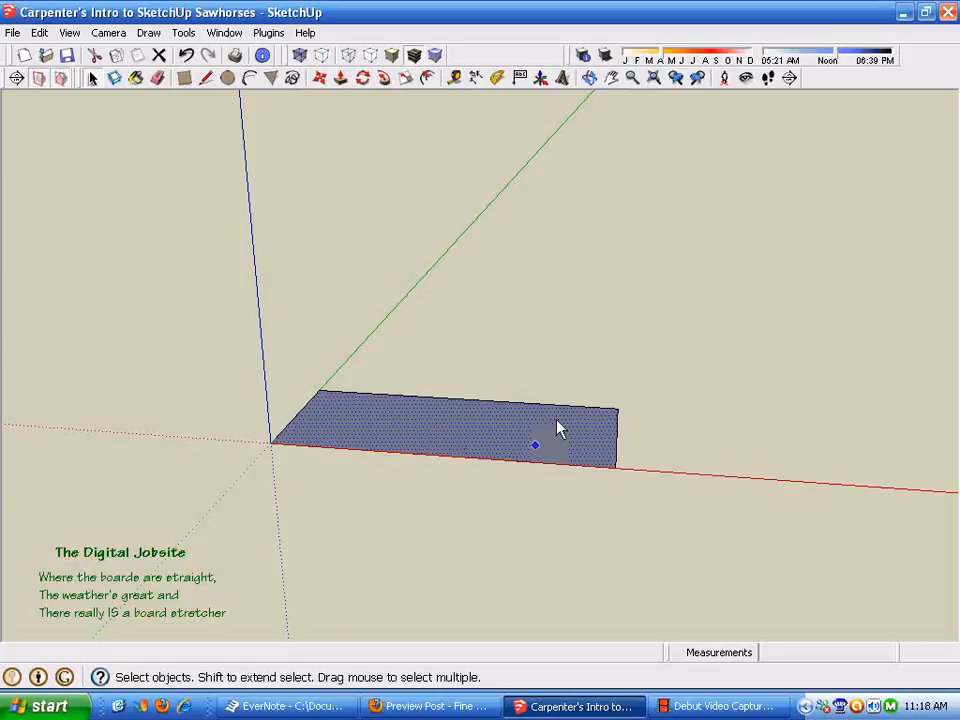
right_click(442, 436)
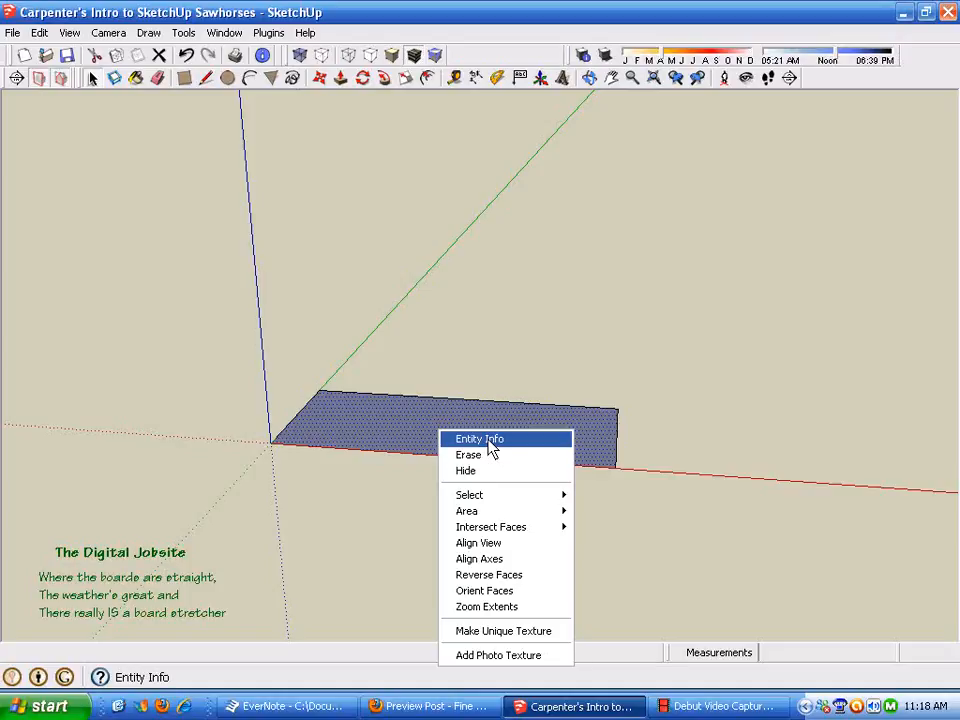
click(489, 446)
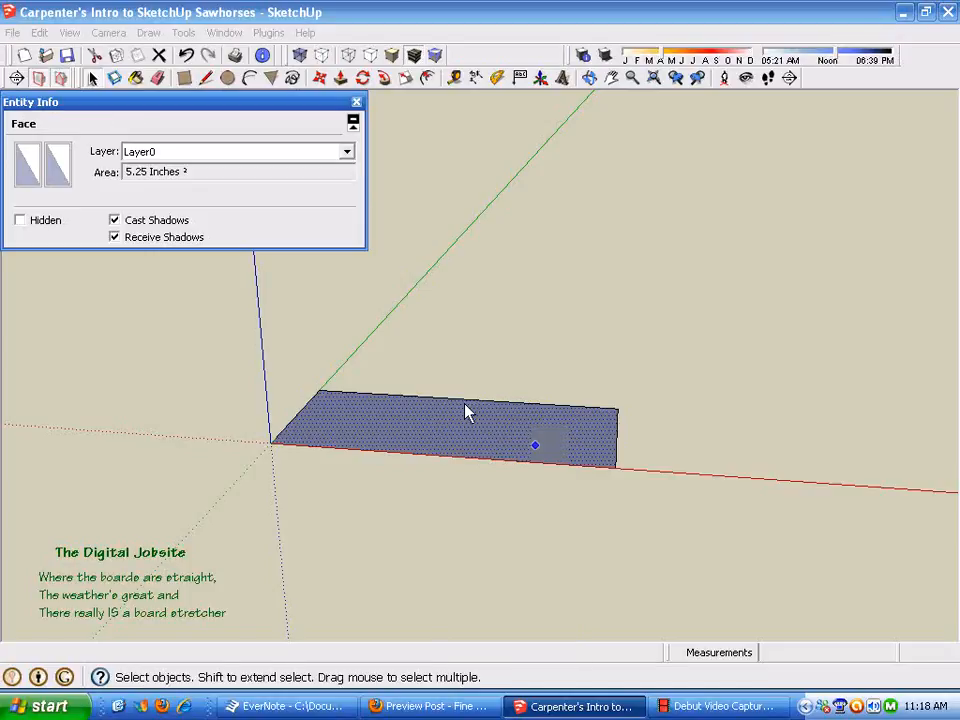
Examine the rectangle's far long edge, short end edge and face one at a time in Entity Info.
click(490, 500)
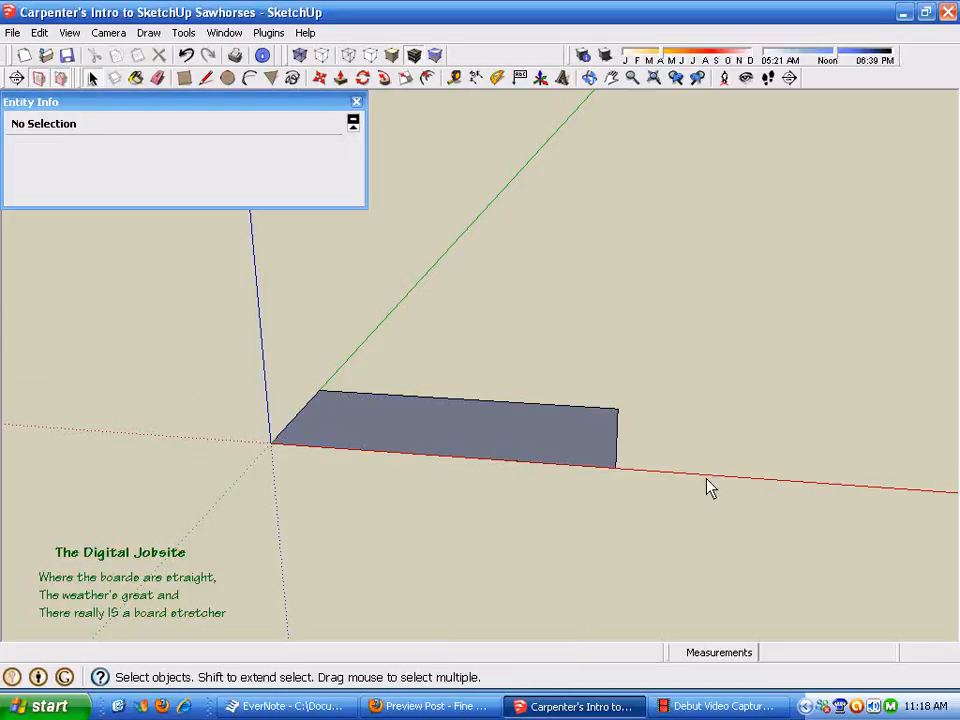
click(450, 450)
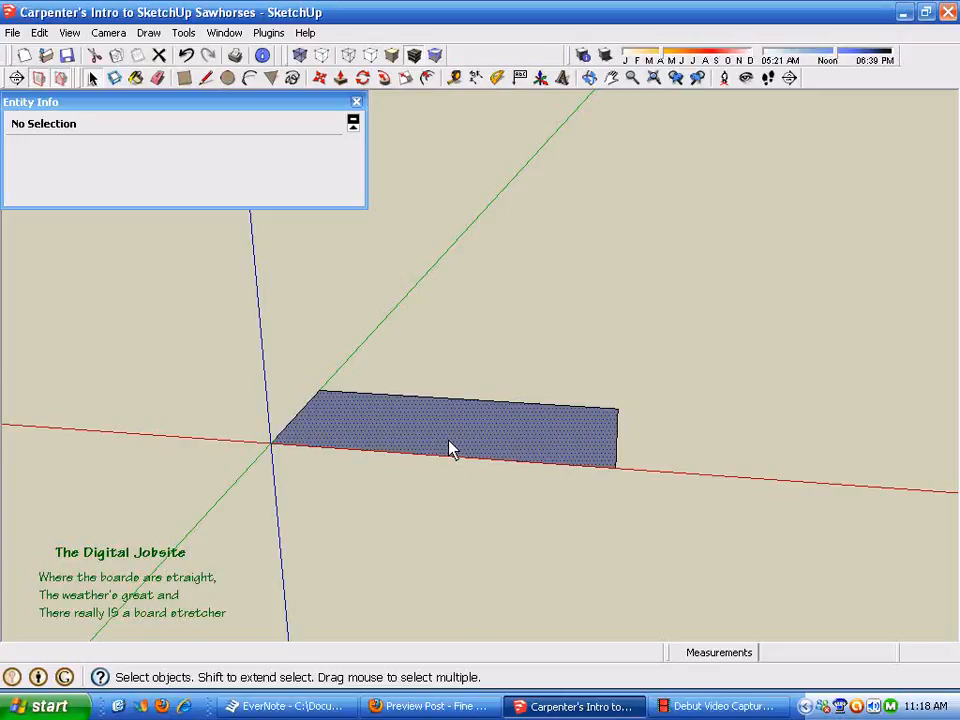
click(500, 401)
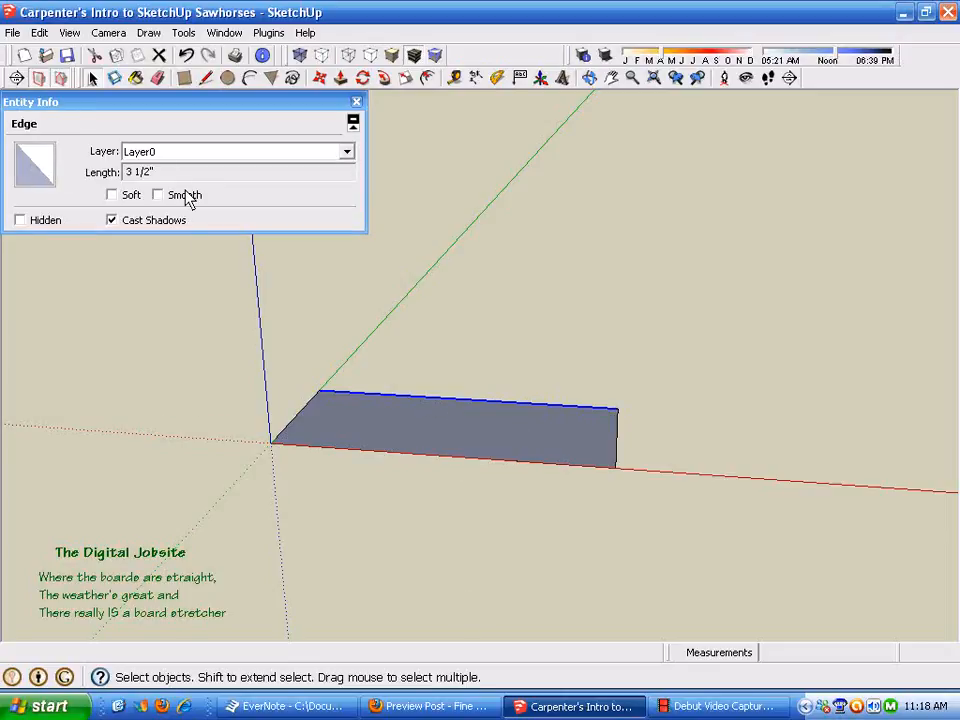
click(617, 445)
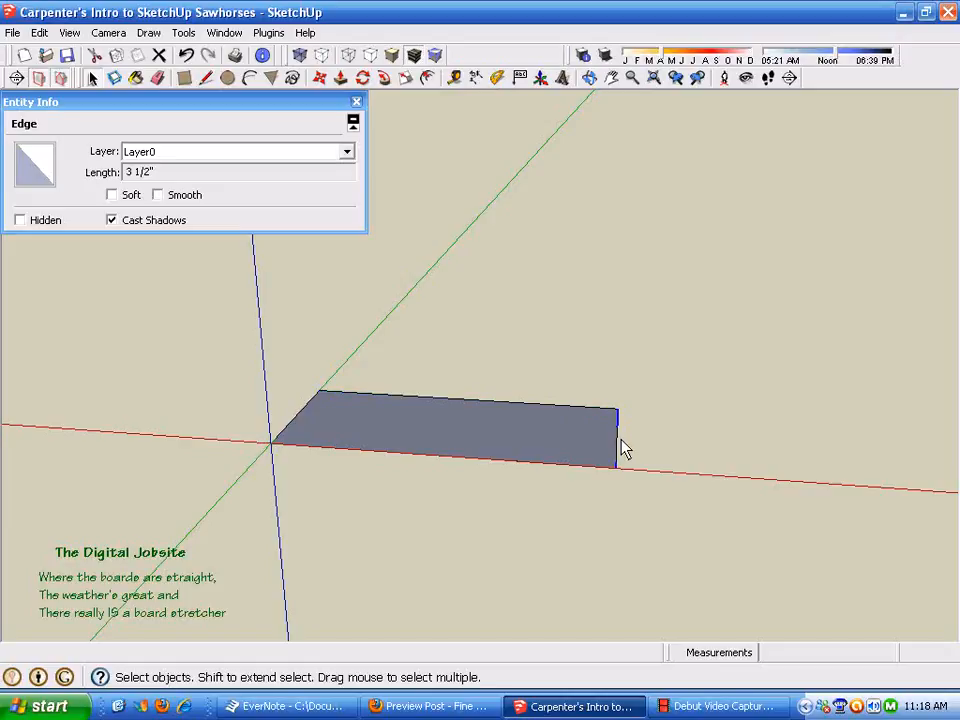
click(446, 449)
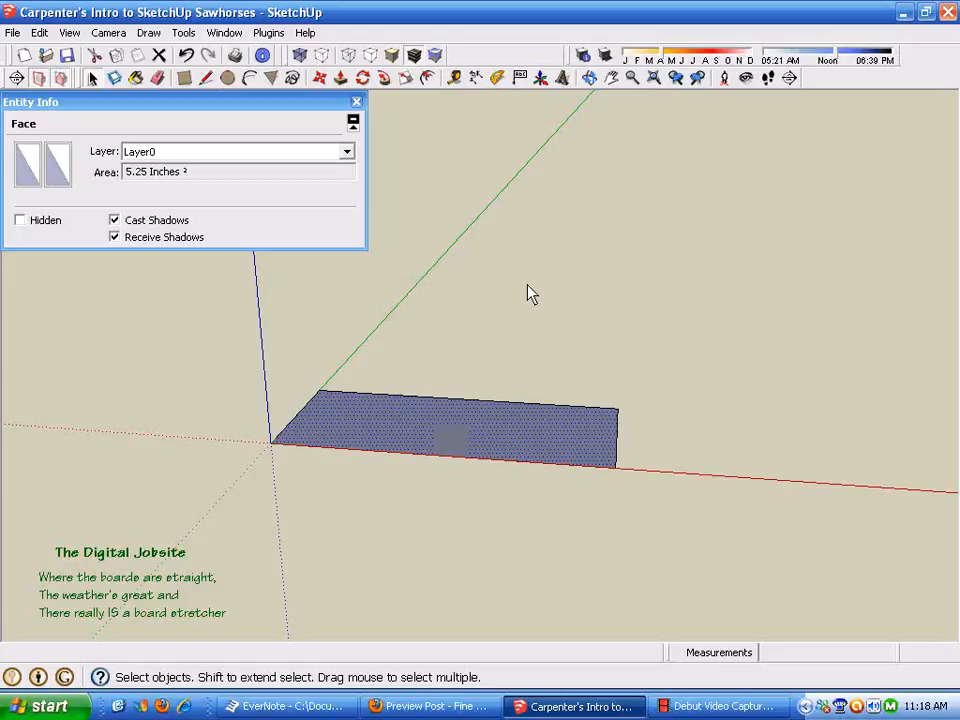
Collapse the Entity Info window so that it no longer covers the drawing area.
click(232, 102)
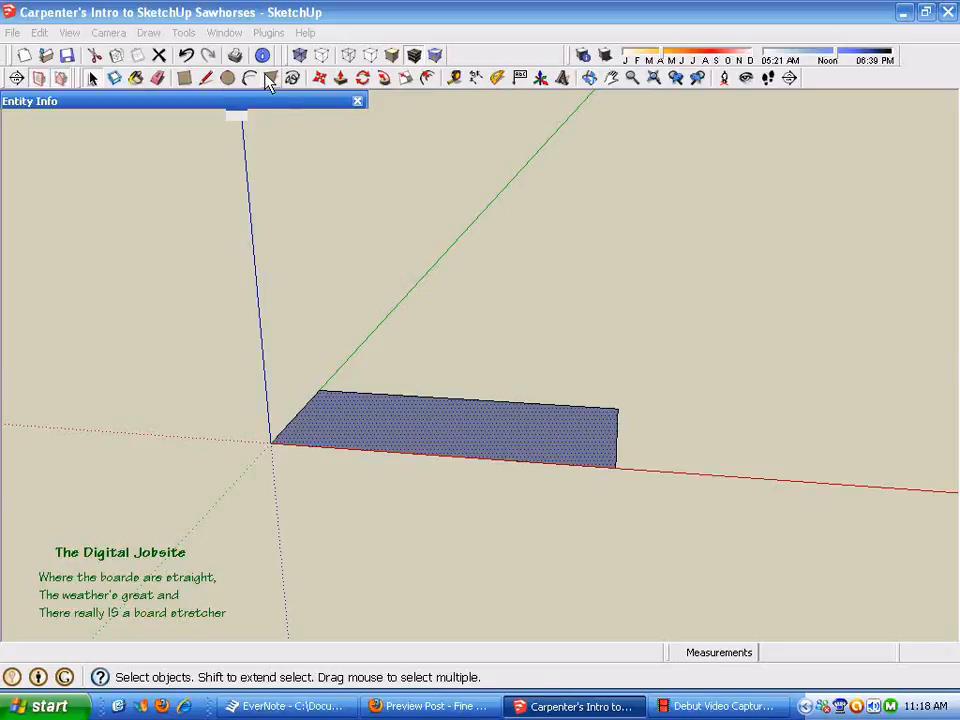
click(188, 103)
click(190, 103)
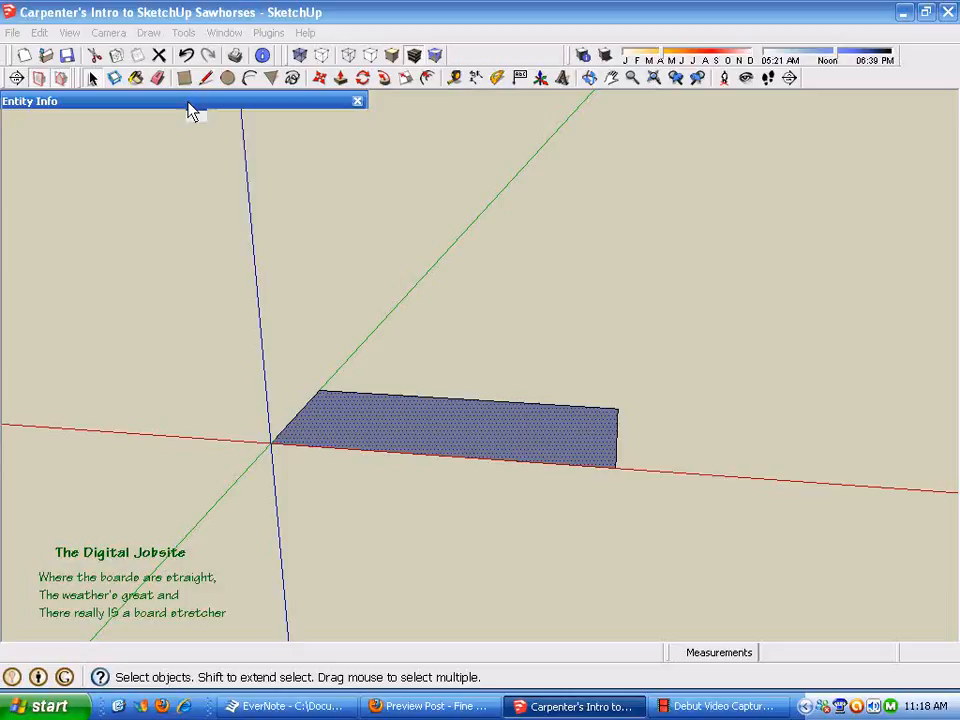
click(190, 103)
click(190, 103)
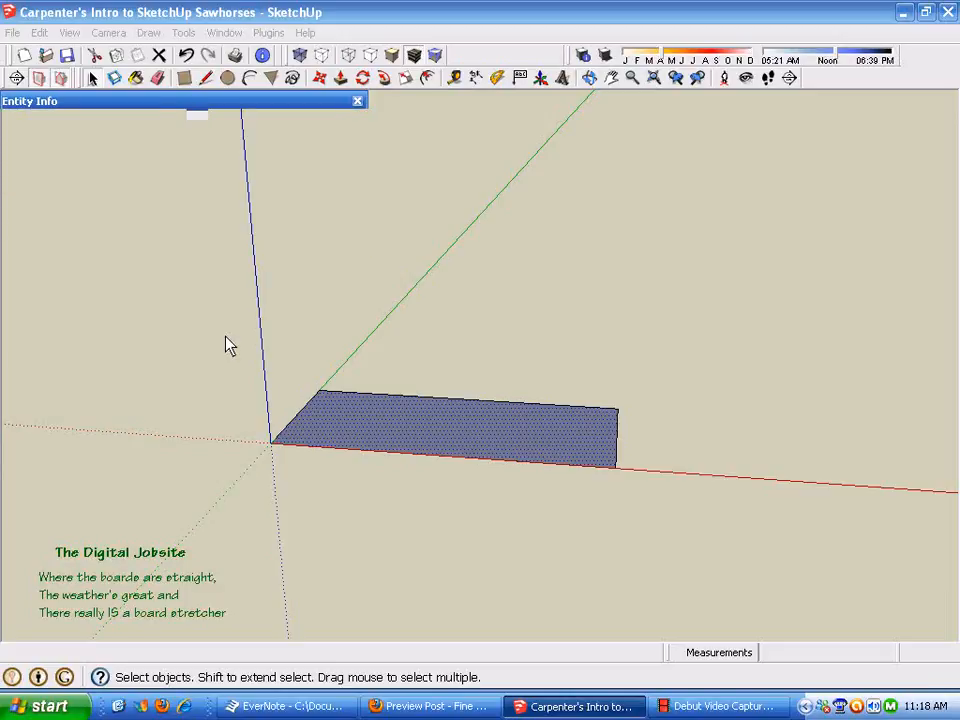
Examine the rectangle at the origin and its relation to the axes from several angles and distances, with nothing selected.
middle_drag(156, 272, 142, 314)
scroll(142, 314, down, 5)
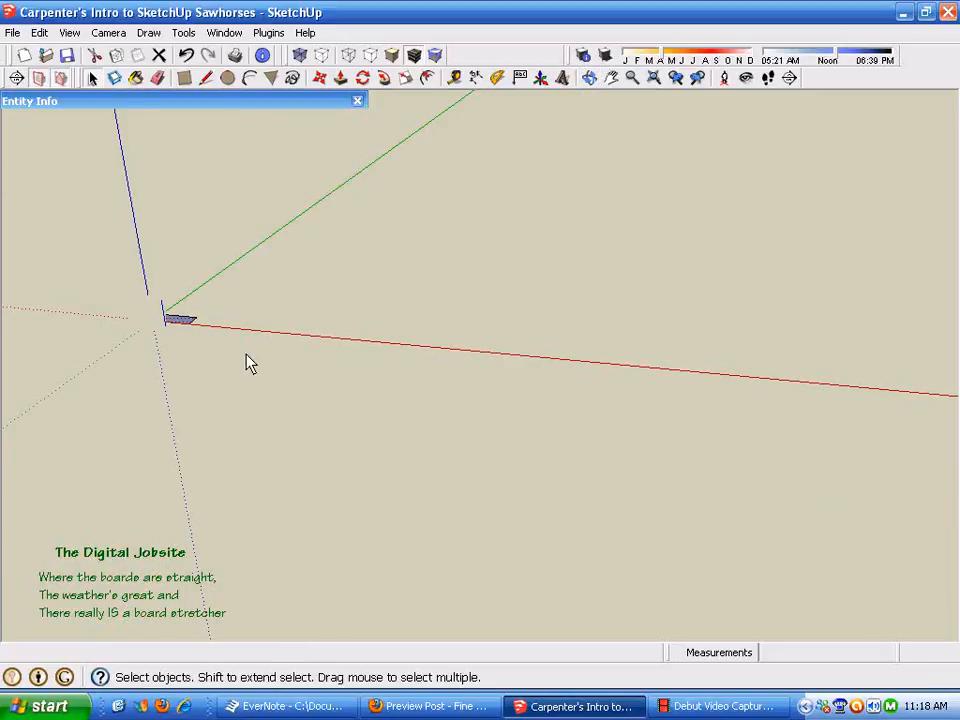
scroll(175, 336, up, 2)
scroll(370, 427, down, 3)
scroll(160, 280, up, 2)
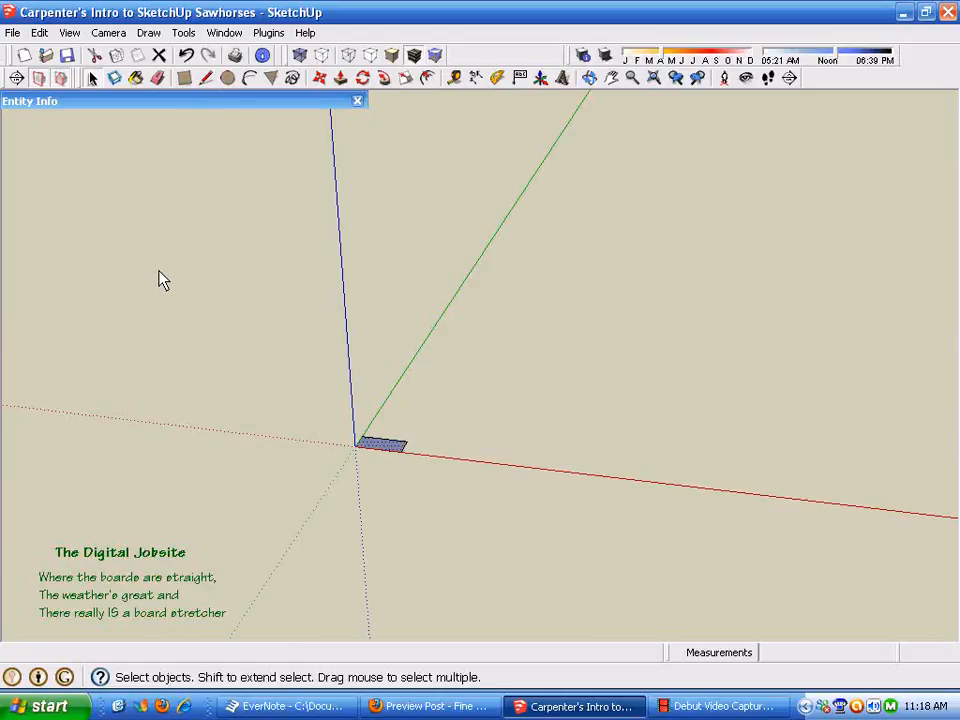
scroll(246, 360, up, 2)
scroll(219, 332, down, 3)
middle_drag(415, 395, 435, 280)
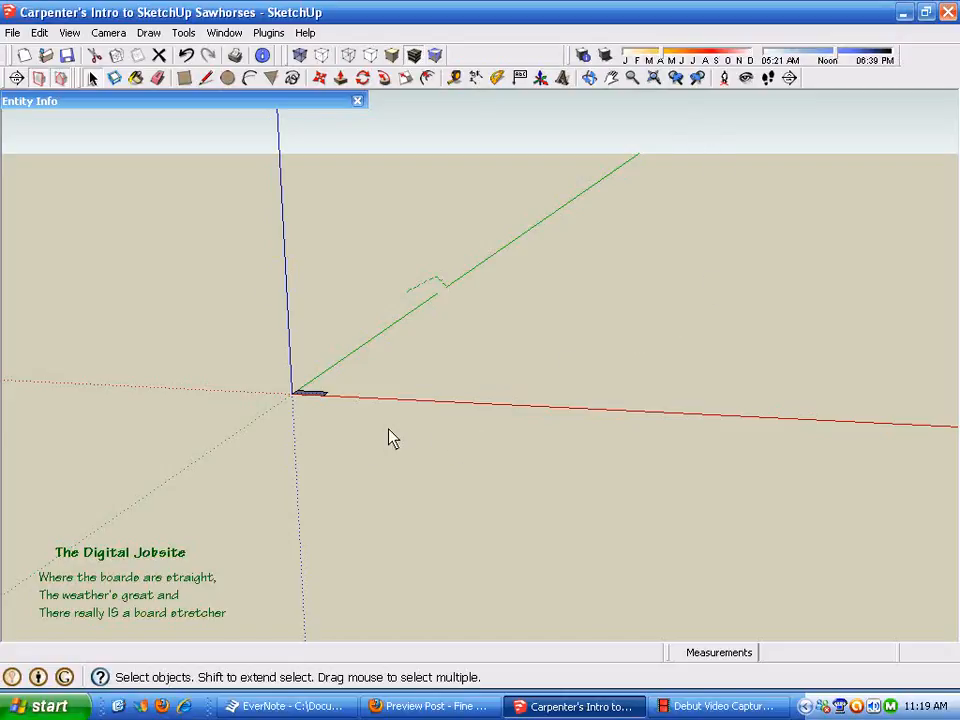
middle_drag(343, 465, 430, 470)
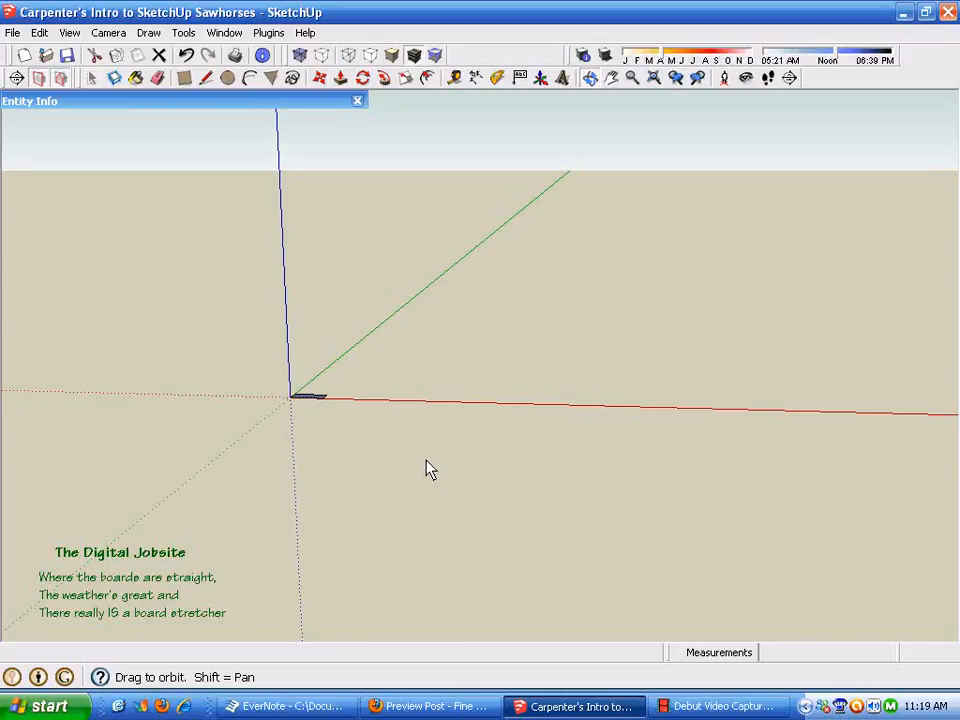
click(364, 341)
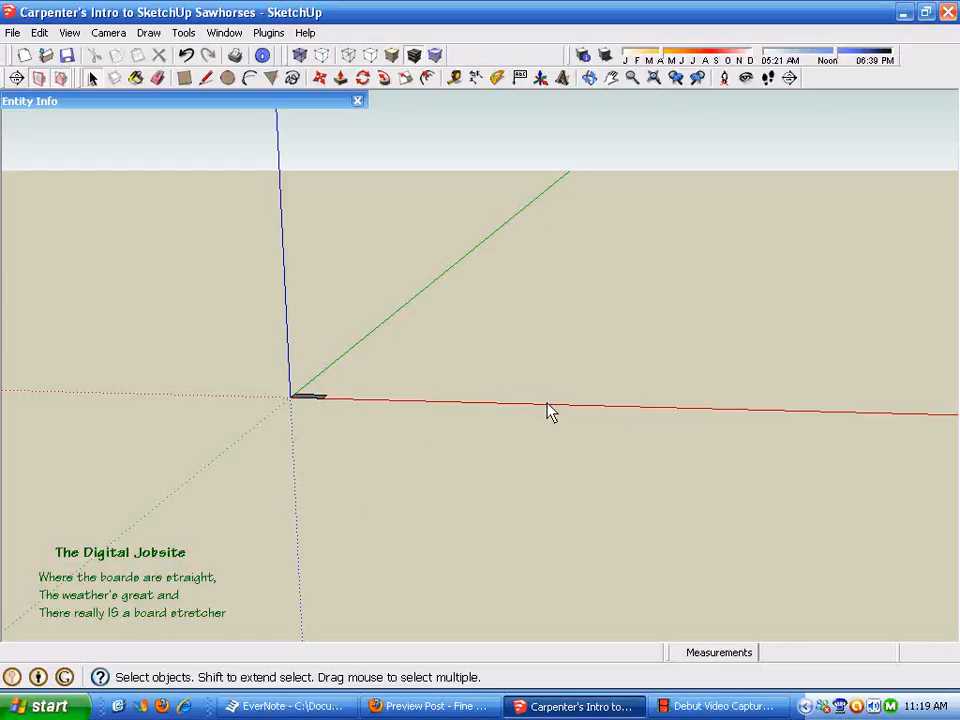
middle_drag(546, 413, 498, 524)
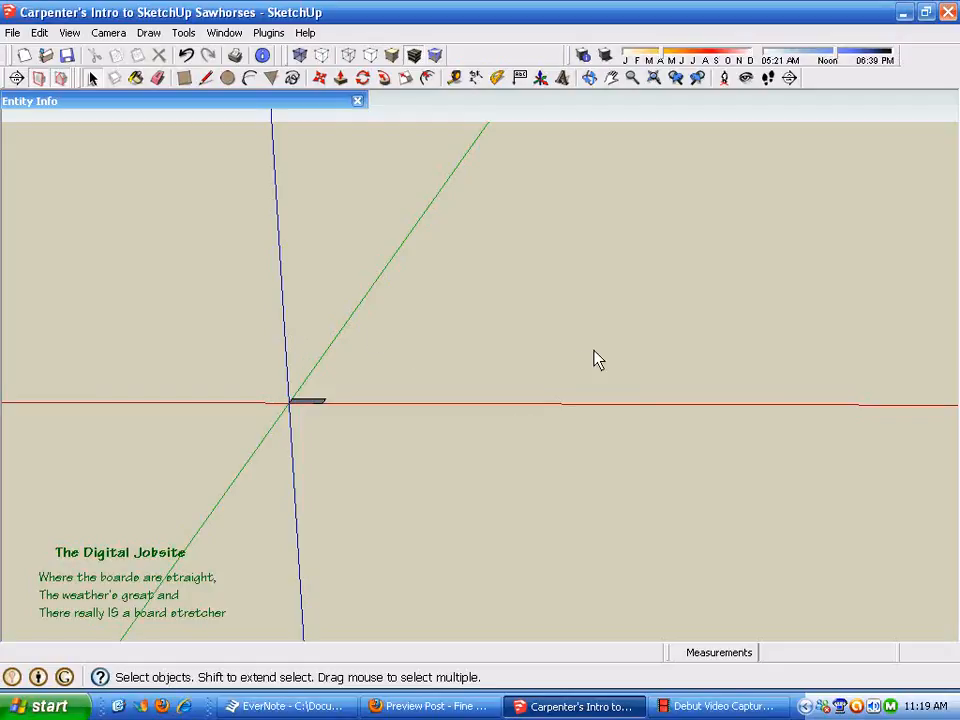
middle_drag(422, 366, 347, 242)
scroll(334, 211, up, 5)
scroll(334, 211, down, 3)
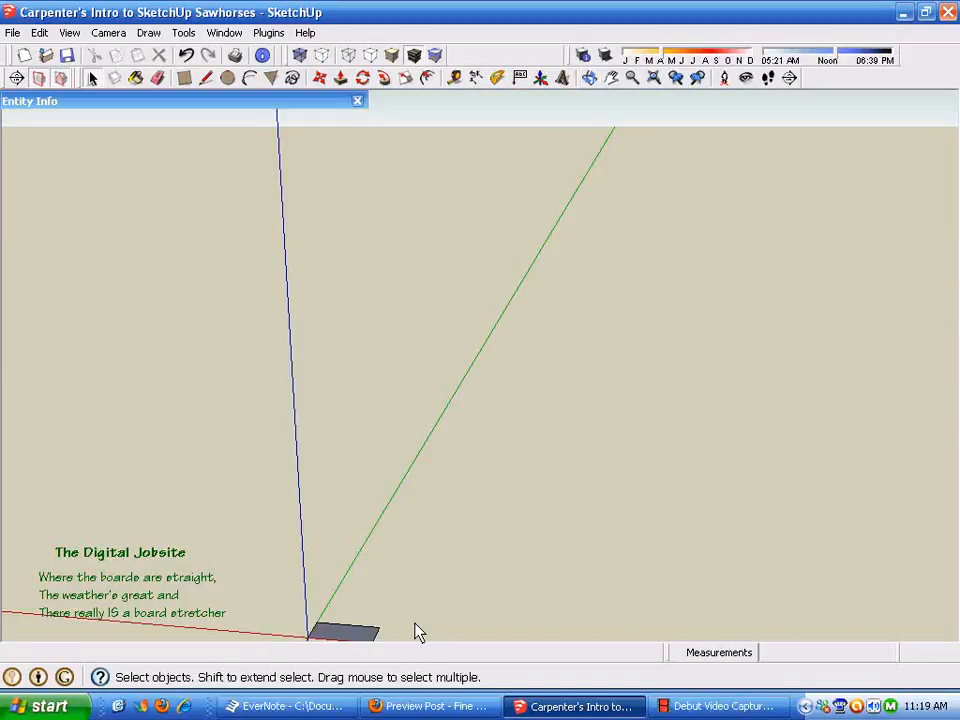
scroll(275, 480, down, 2)
middle_drag(298, 588, 438, 612)
scroll(461, 326, up, 3)
scroll(463, 336, down, 3)
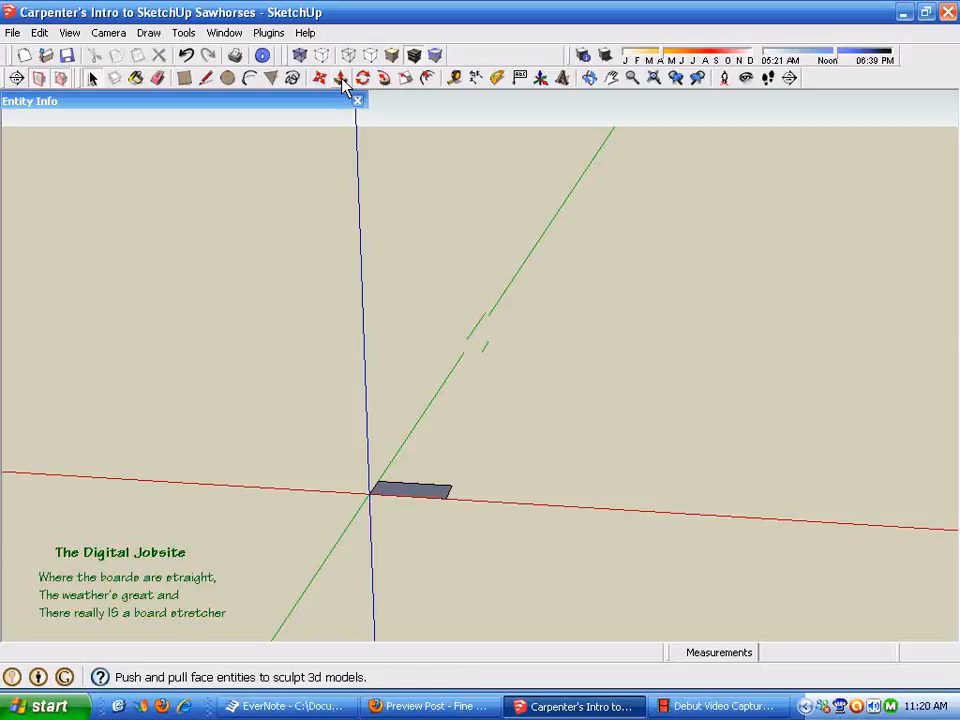
scroll(658, 503, down, 2)
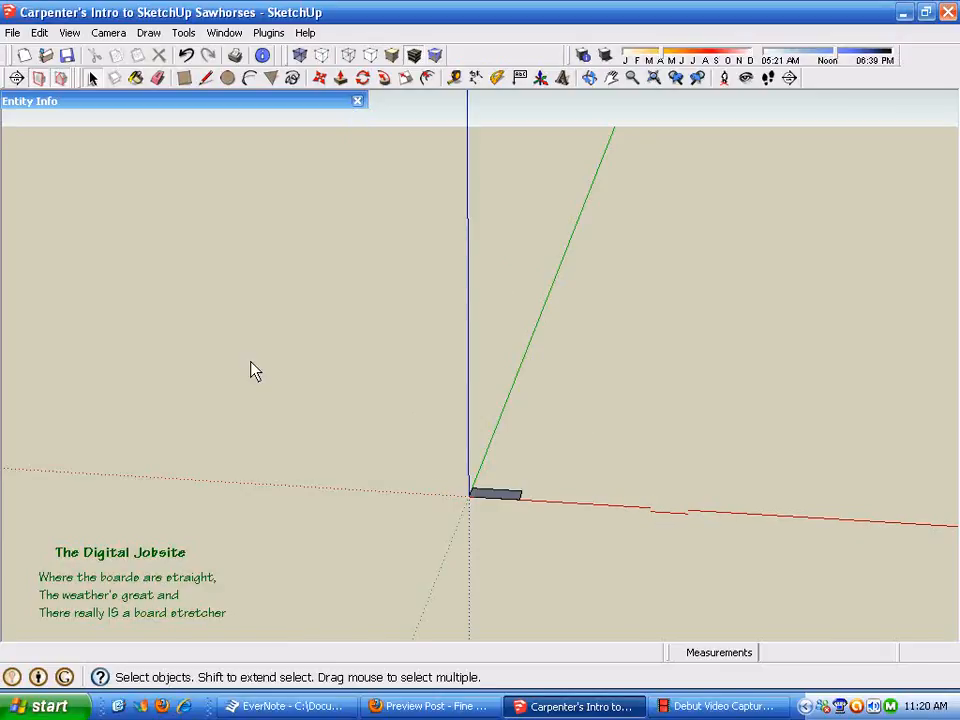
Extrude the rectangle's face at the origin upward 48 inches with Push/Pull to form a standing board.
click(341, 80)
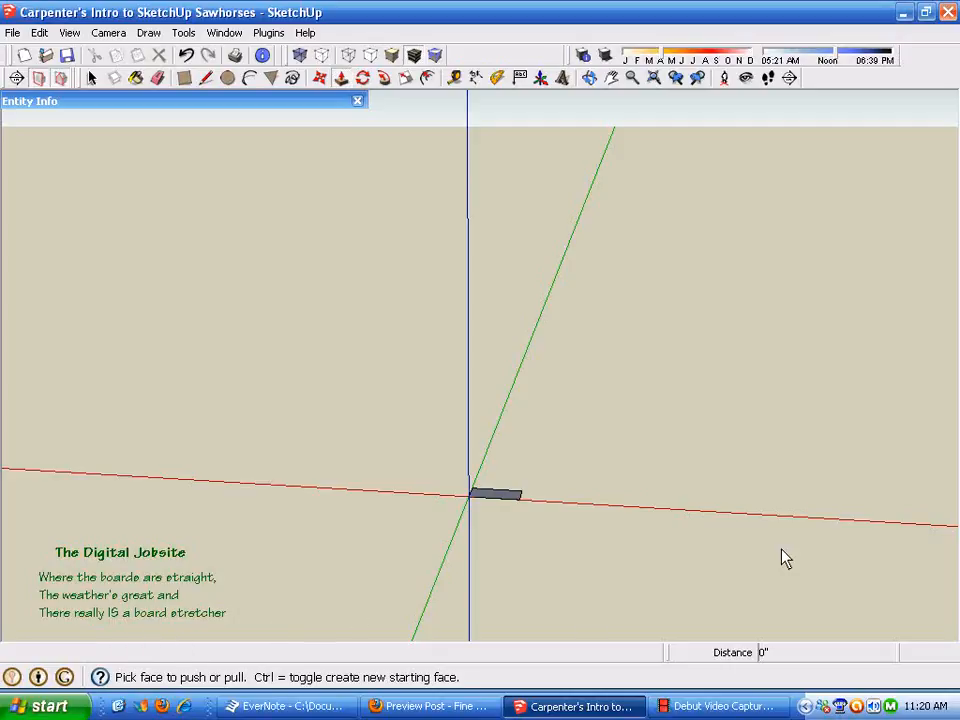
middle_drag(258, 402, 313, 411)
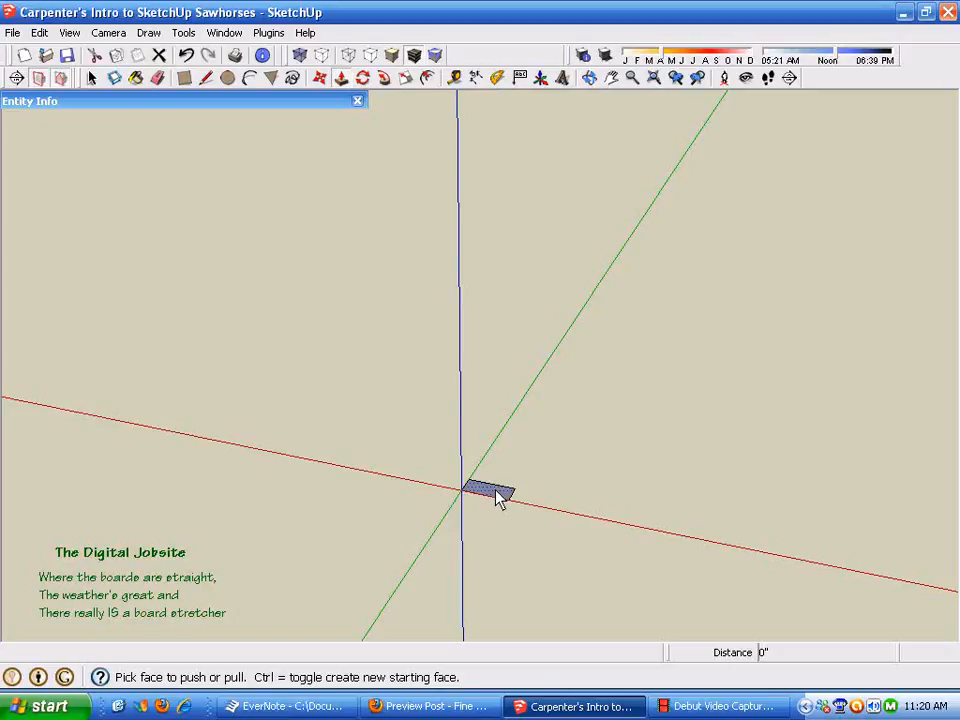
scroll(496, 505, up, 5)
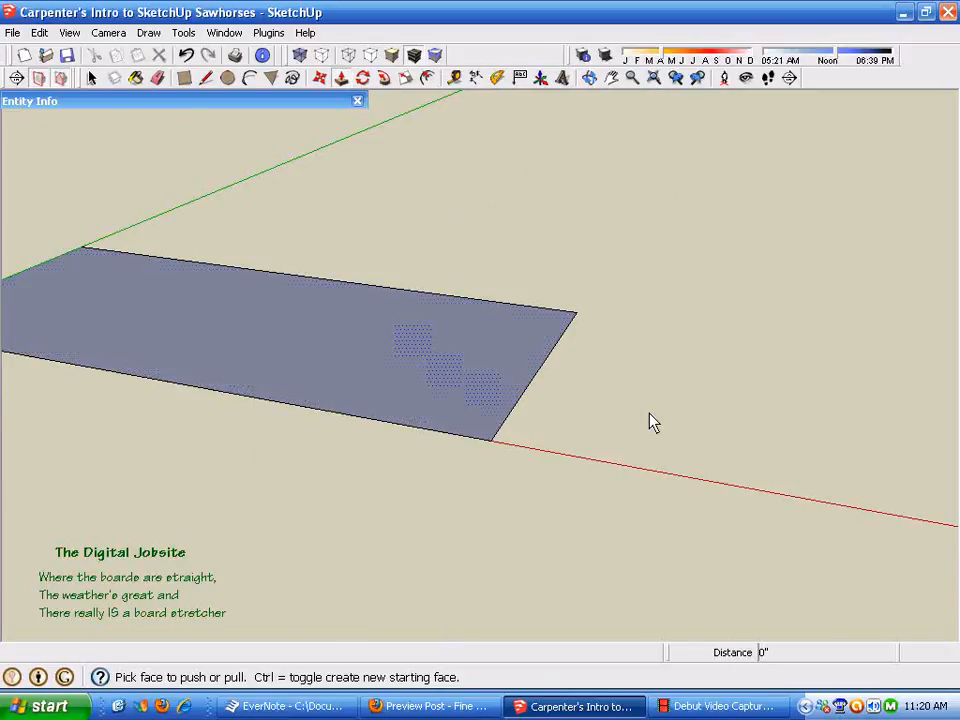
scroll(652, 422, down, 5)
scroll(722, 448, up, 5)
scroll(718, 435, down, 3)
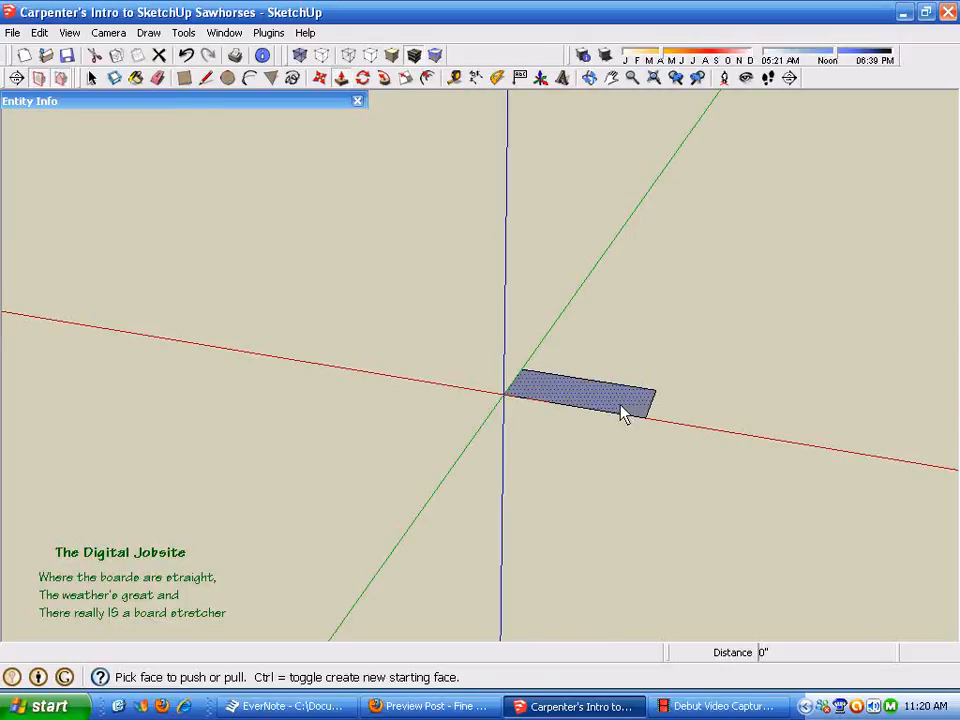
click(600, 401)
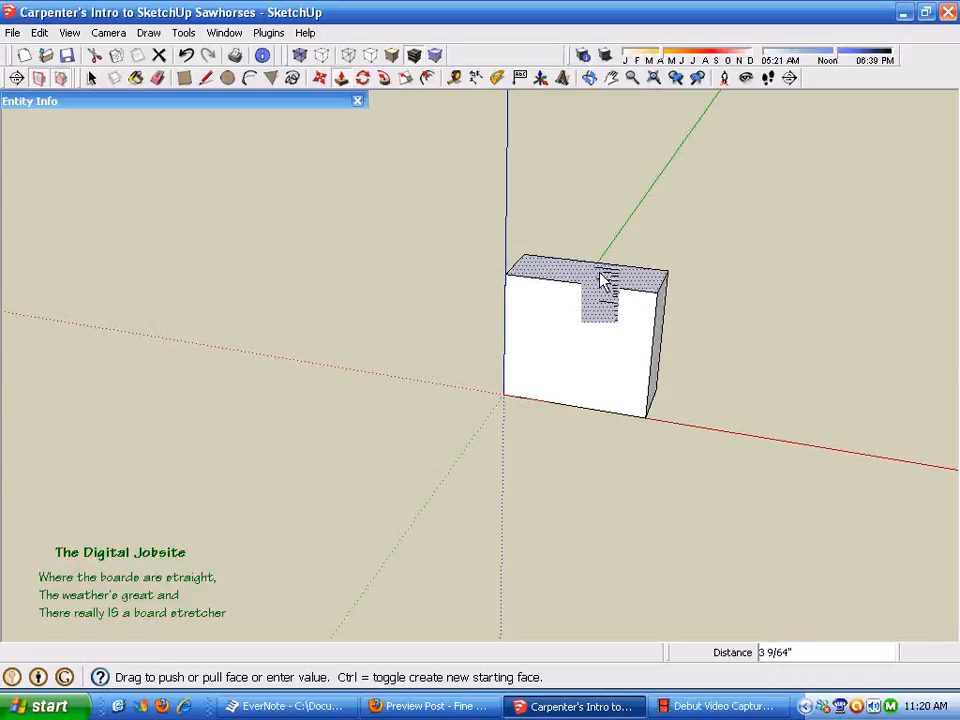
click(615, 168)
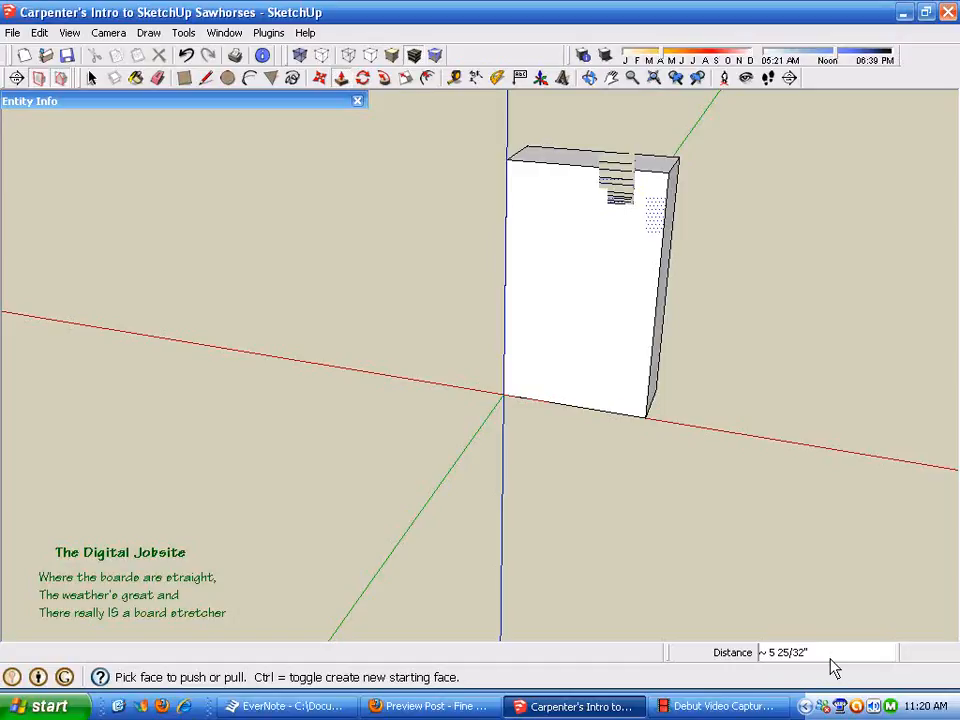
text(48)
key(Return)
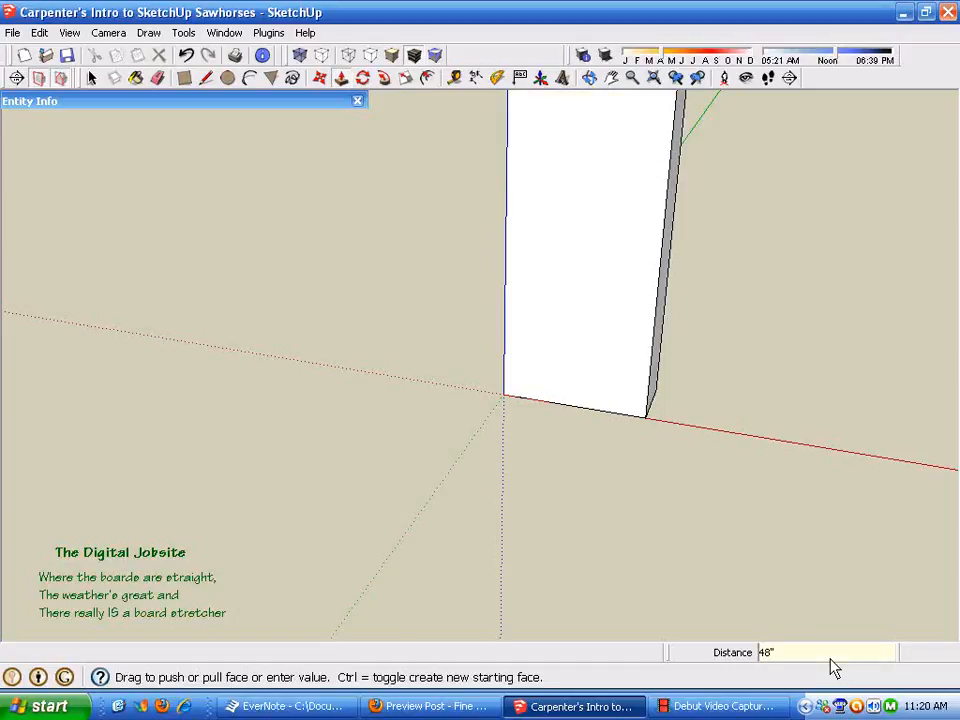
Examine the full length of the standing board from several angles, leaving nothing selected.
click(657, 84)
middle_drag(696, 369, 605, 470)
scroll(604, 472, down, 4)
middle_drag(336, 256, 750, 443)
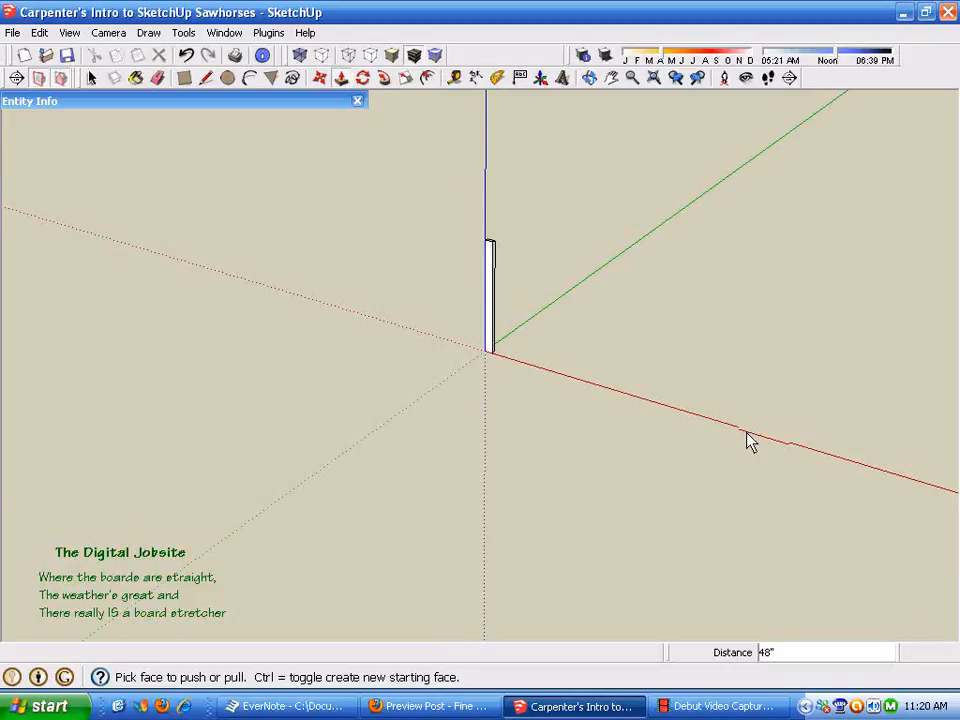
middle_drag(418, 248, 154, 216)
mouse_move(606, 197)
middle_down()
mouse_move(608, 170)
mouse_move(597, 188)
middle_up()
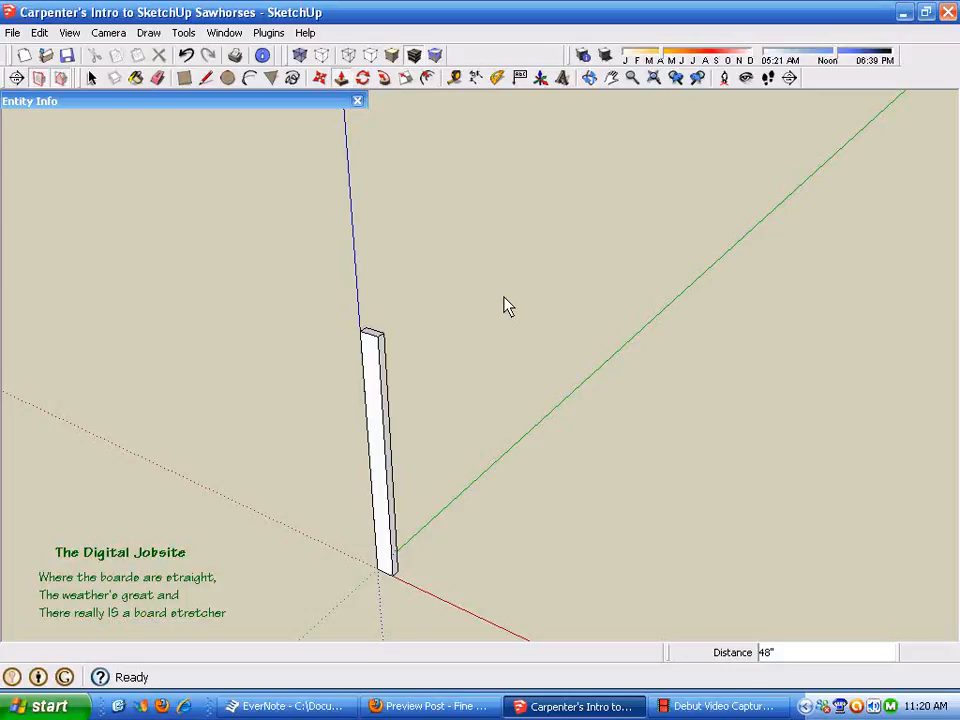
key(space)
drag(264, 270, 405, 396)
click(478, 152)
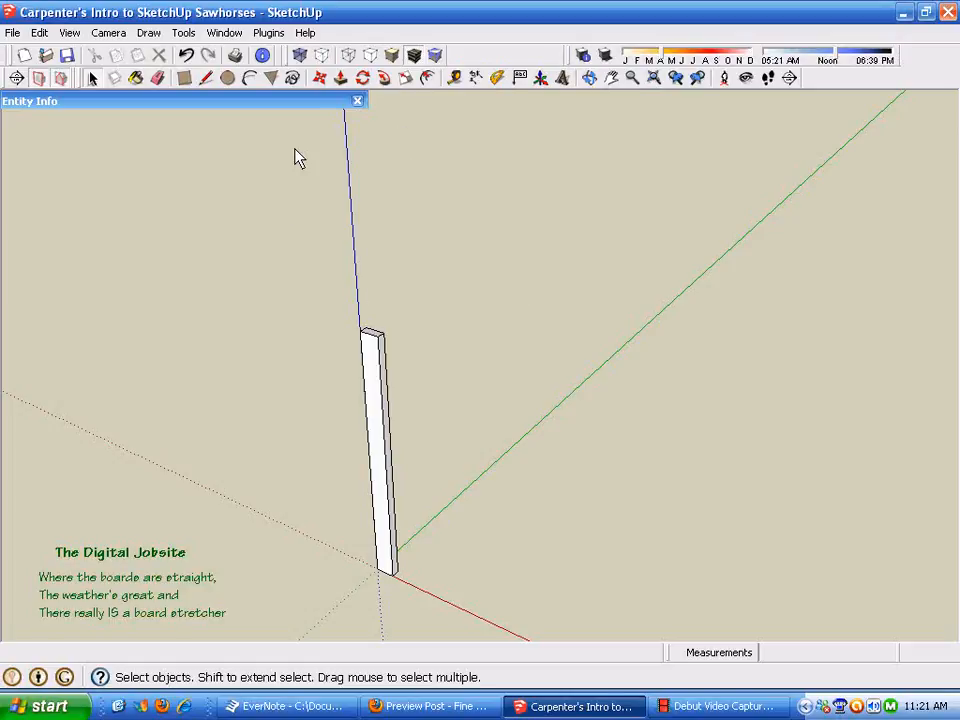
Try to rotate a single vertical edge of the board 46 degrees about the board's bottom corner, and undo that rotation.
click(363, 78)
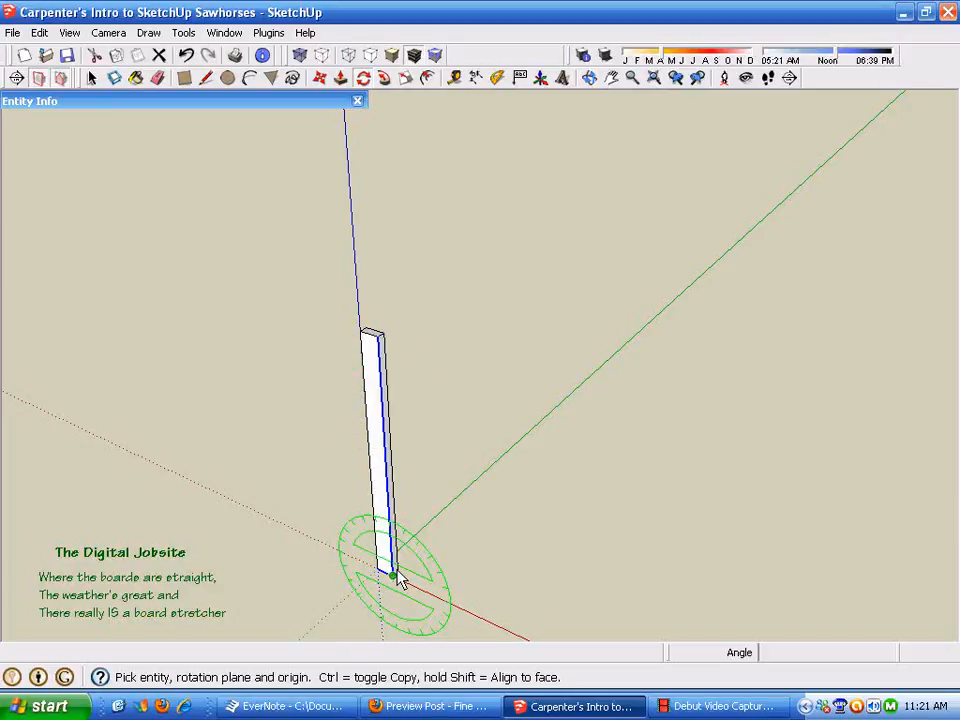
drag(392, 570, 383, 553)
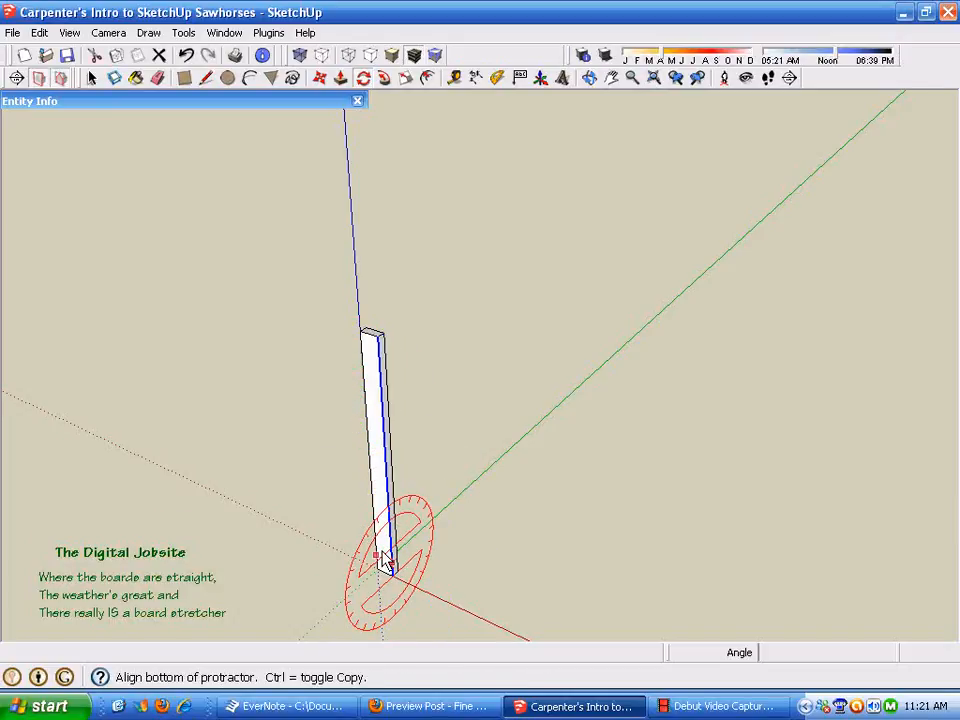
click(320, 386)
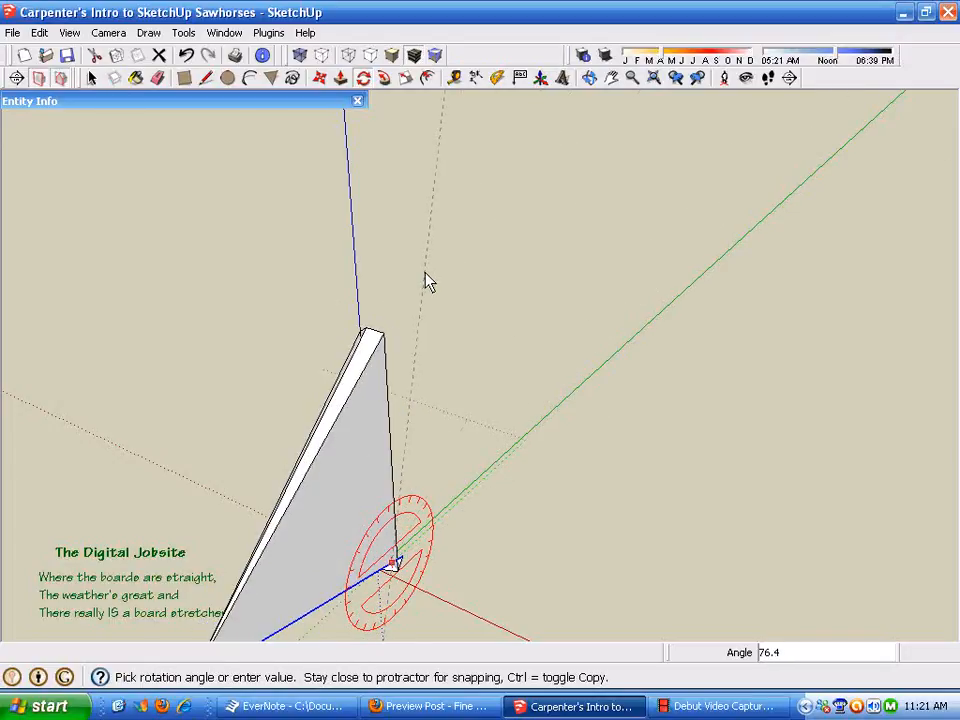
click(520, 273)
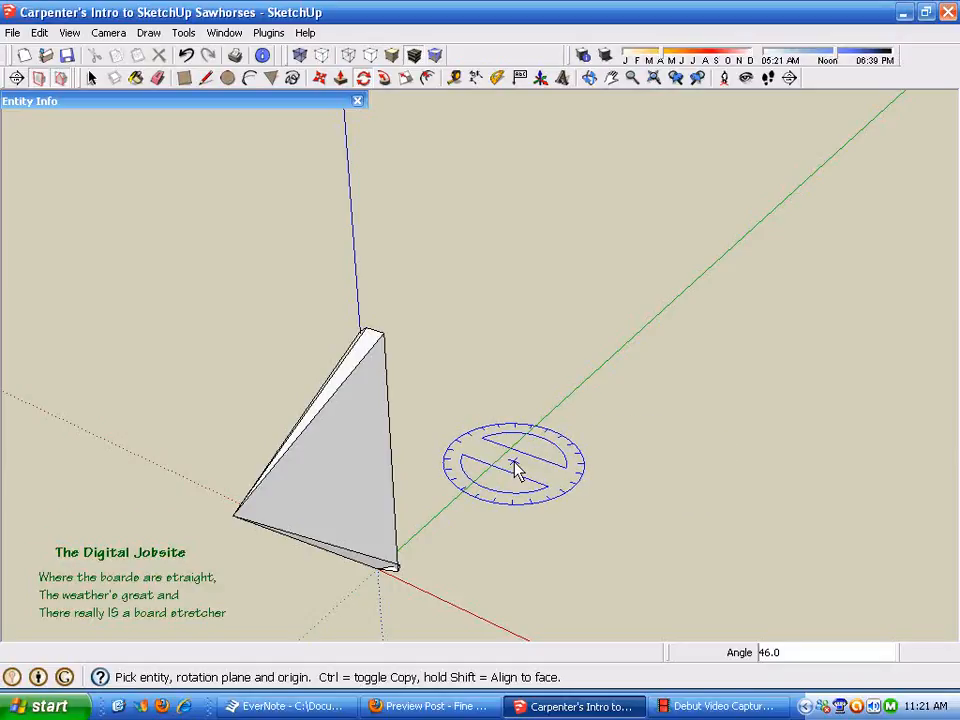
click(188, 58)
key(space)
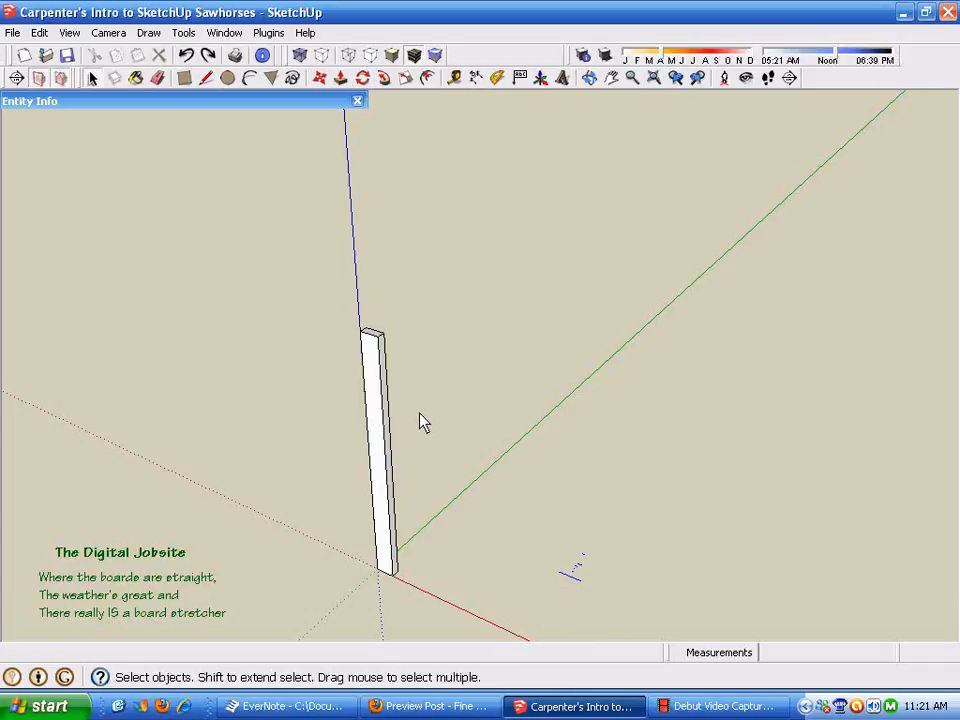
Select the whole board with all its connected faces and edges, and expand Entity Info to inspect the selection.
middle_drag(426, 540, 396, 568)
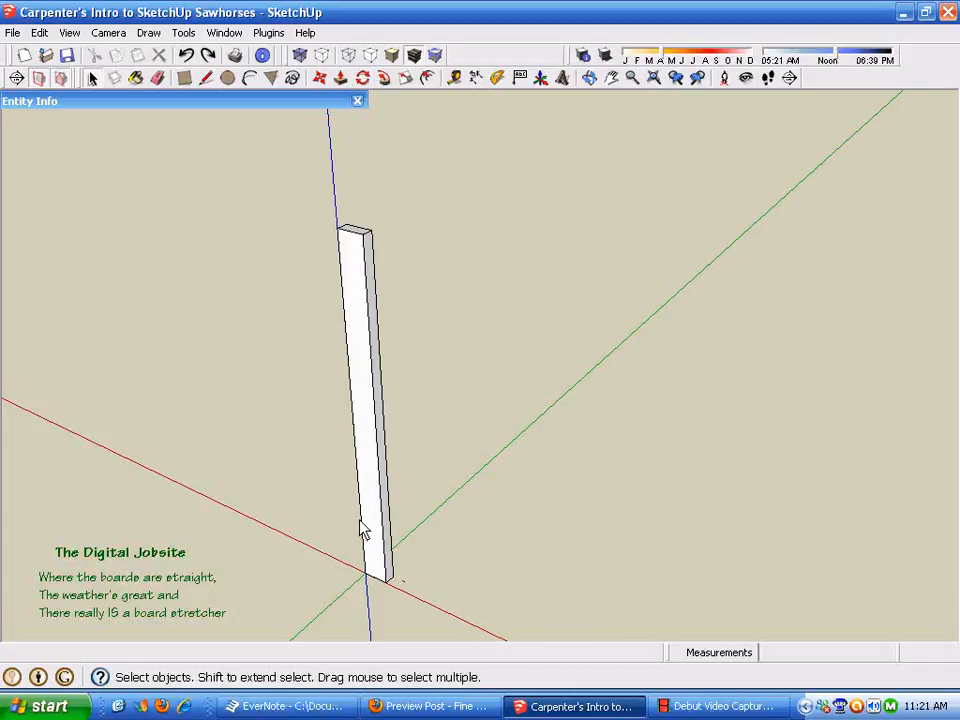
double_click(348, 330)
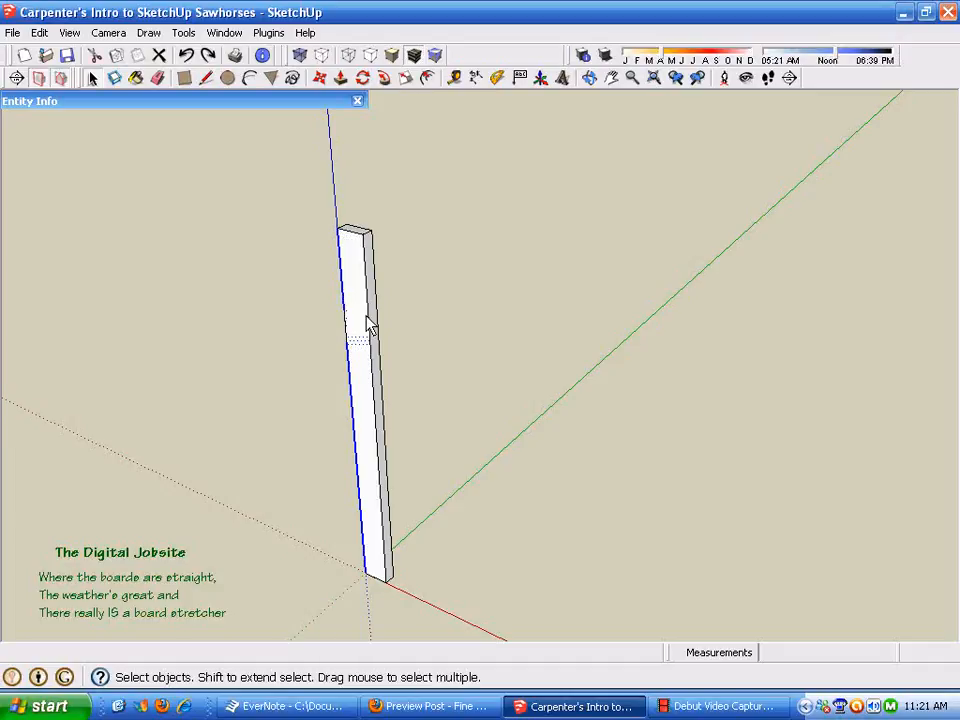
triple_click(361, 325)
middle_drag(531, 393, 470, 526)
click(225, 104)
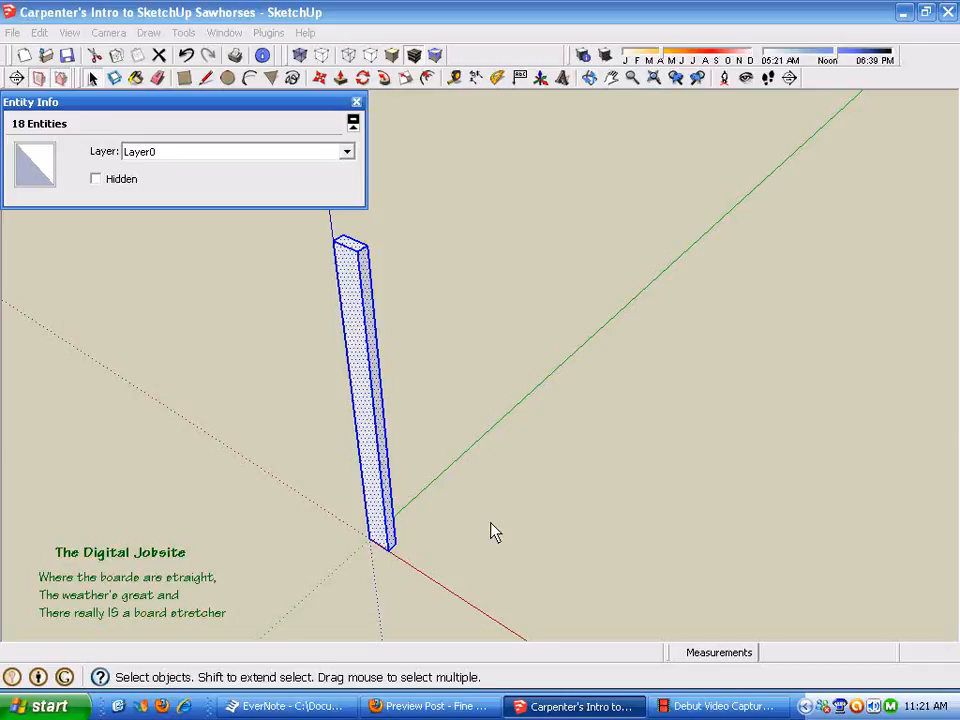
Compare in Entity Info the selection of the board's wide face alone, with its bounding edges, and with all connected geometry.
click(365, 395)
double_click(361, 373)
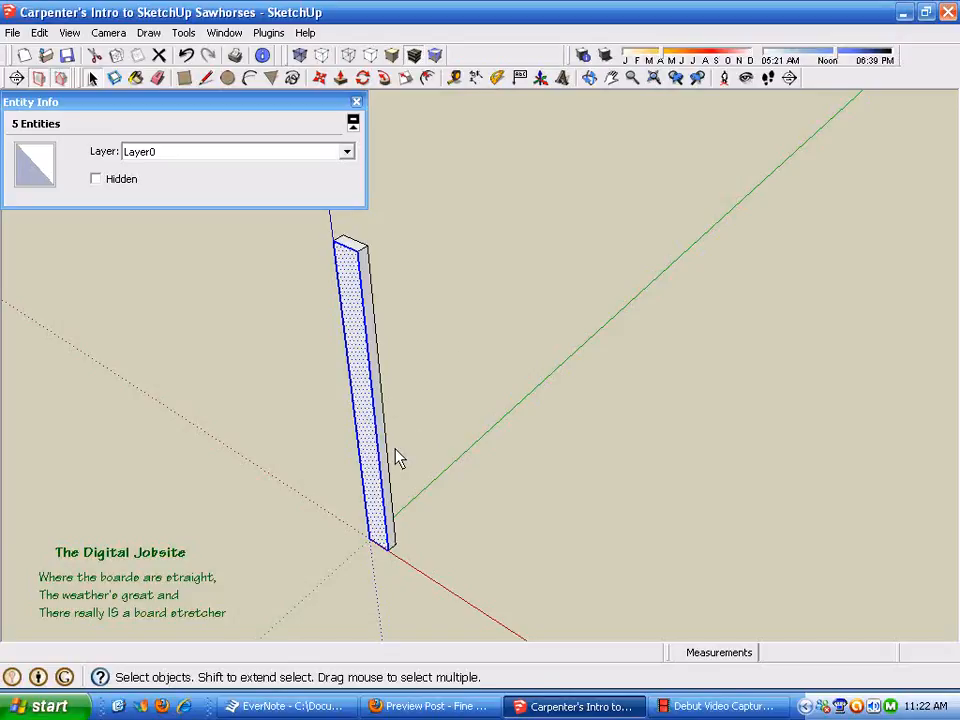
click(654, 540)
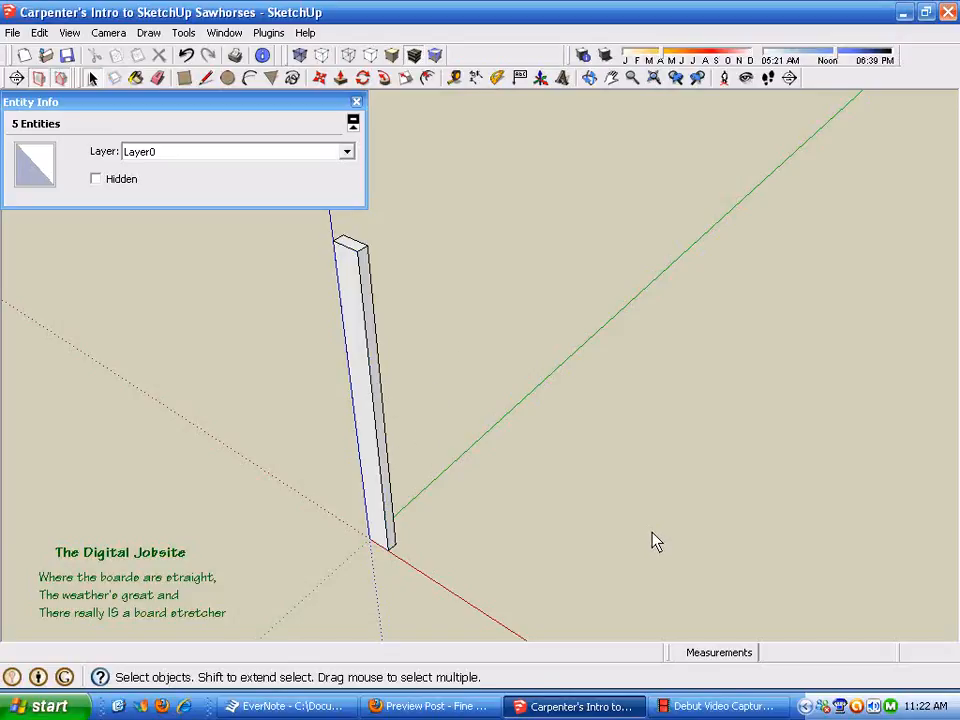
double_click(357, 336)
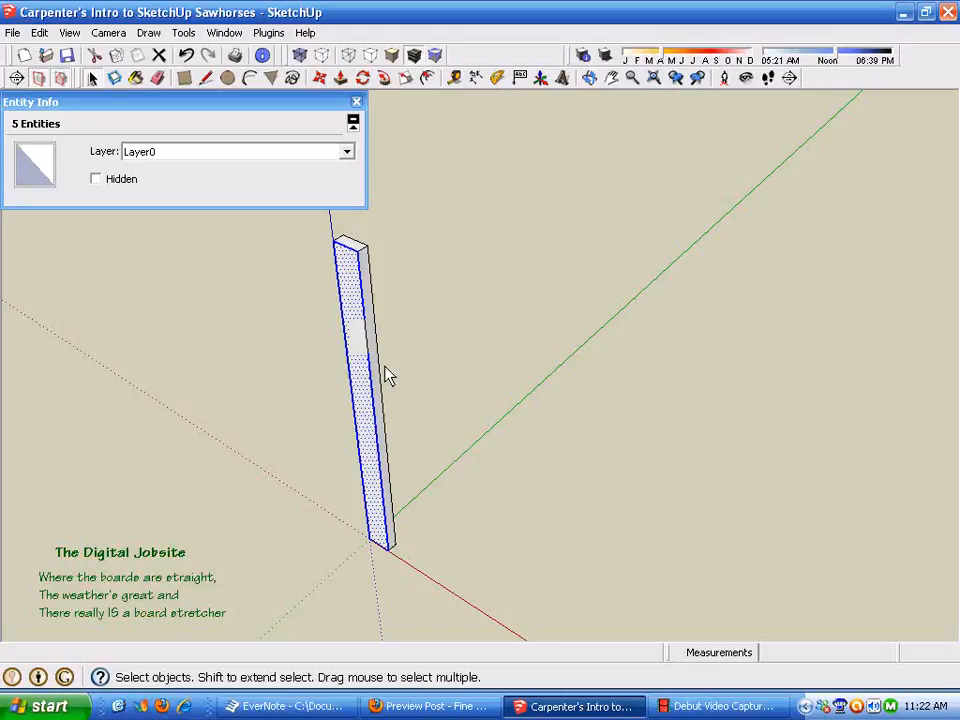
triple_click(360, 366)
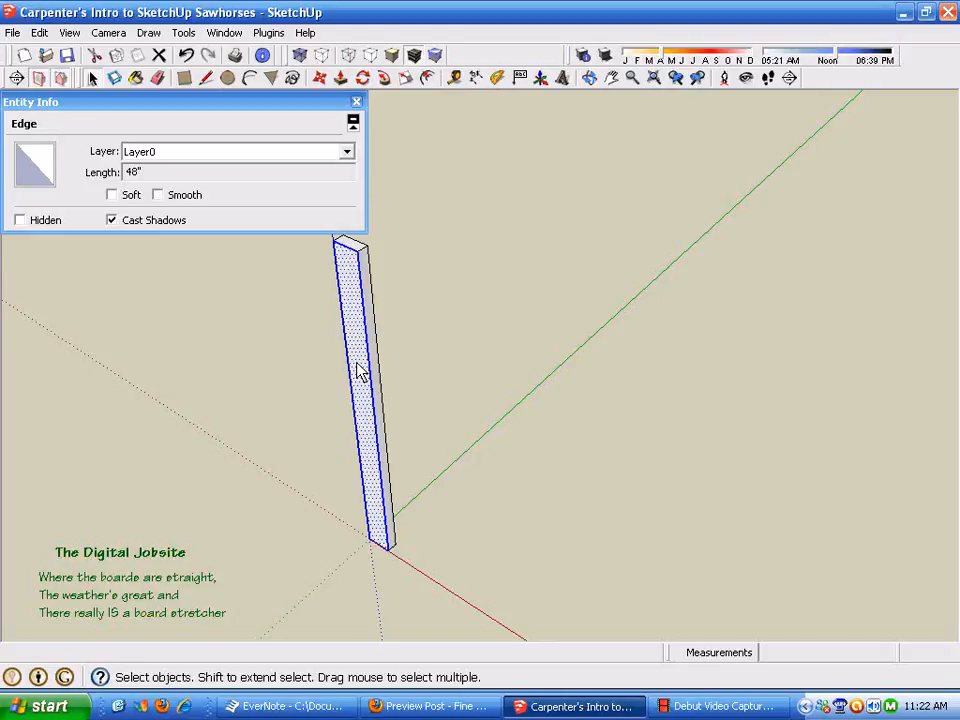
Try to rotate the board's wide face alone, inspect the board from several angles, and undo that rotation.
click(360, 375)
click(364, 78)
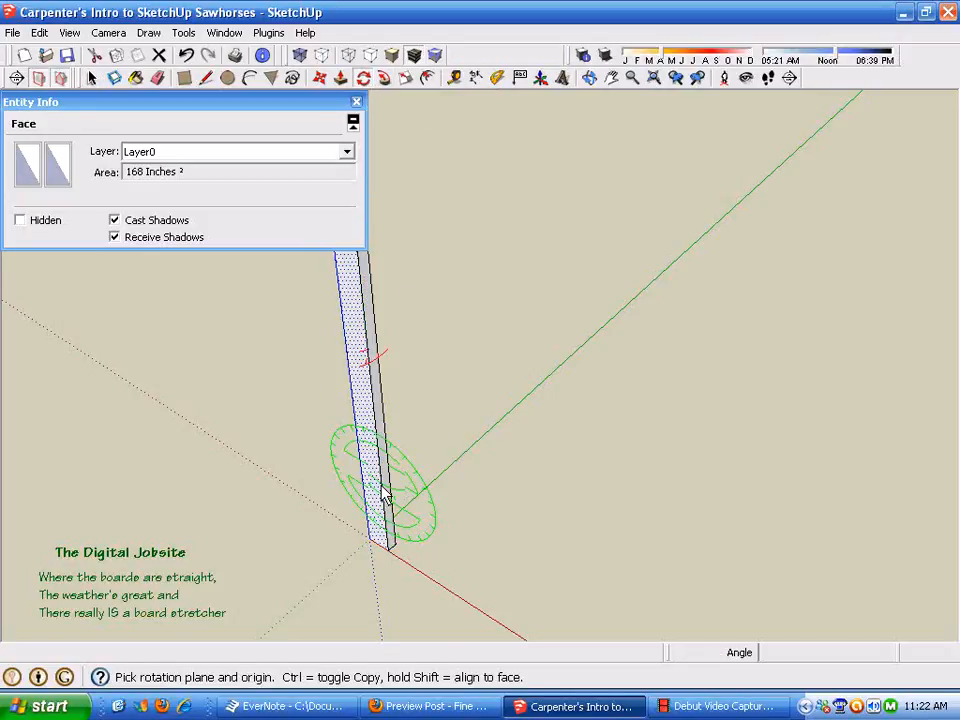
click(305, 423)
click(470, 345)
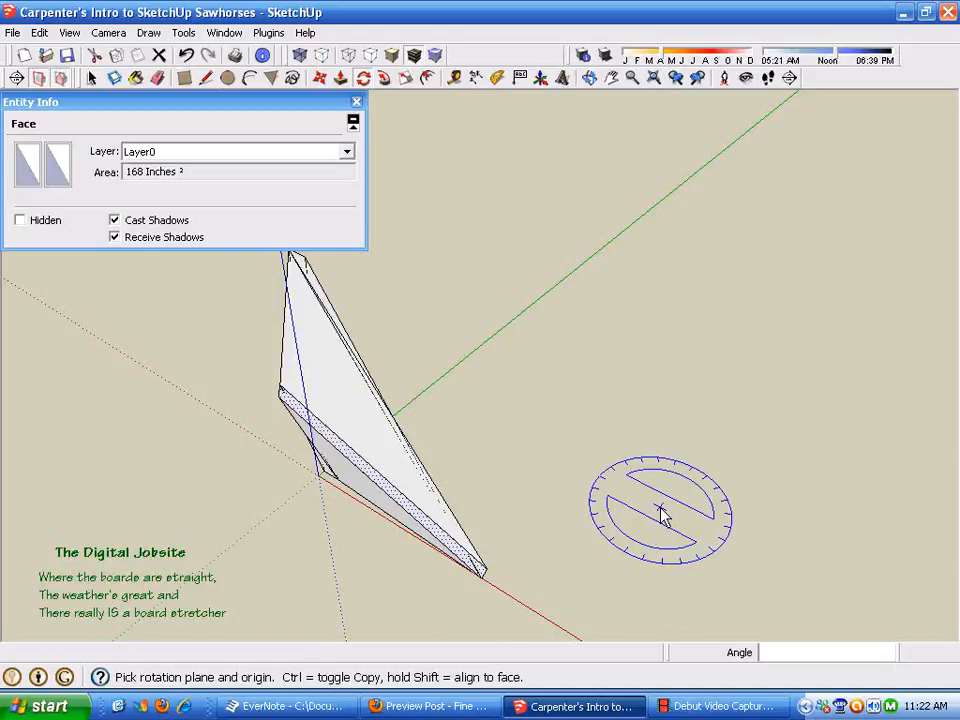
middle_drag(462, 484, 668, 538)
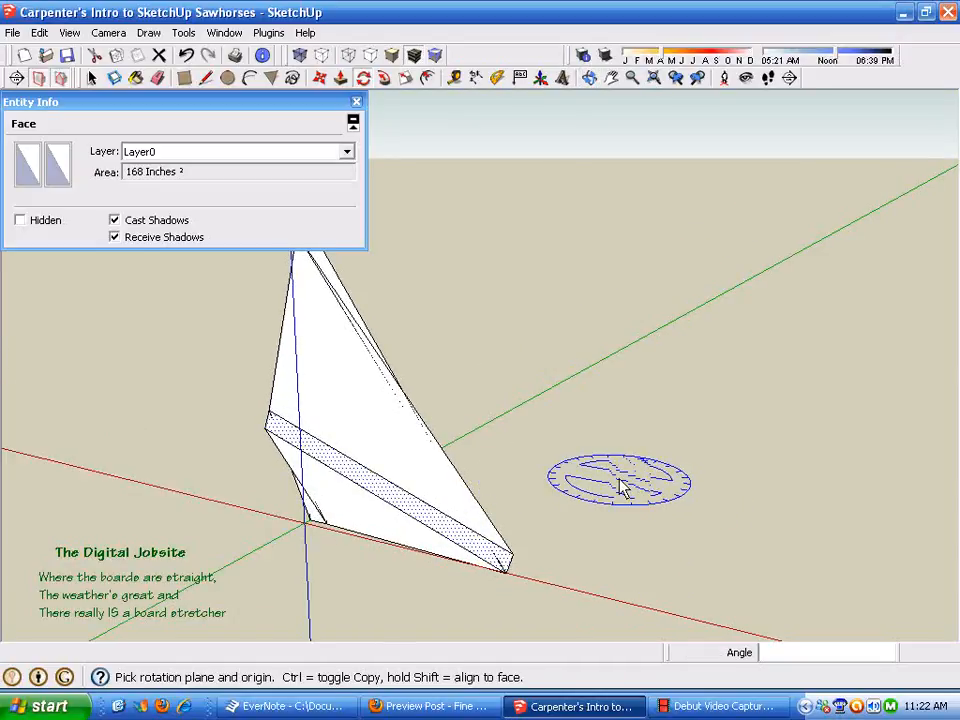
scroll(460, 588, down, 2)
middle_drag(611, 497, 664, 510)
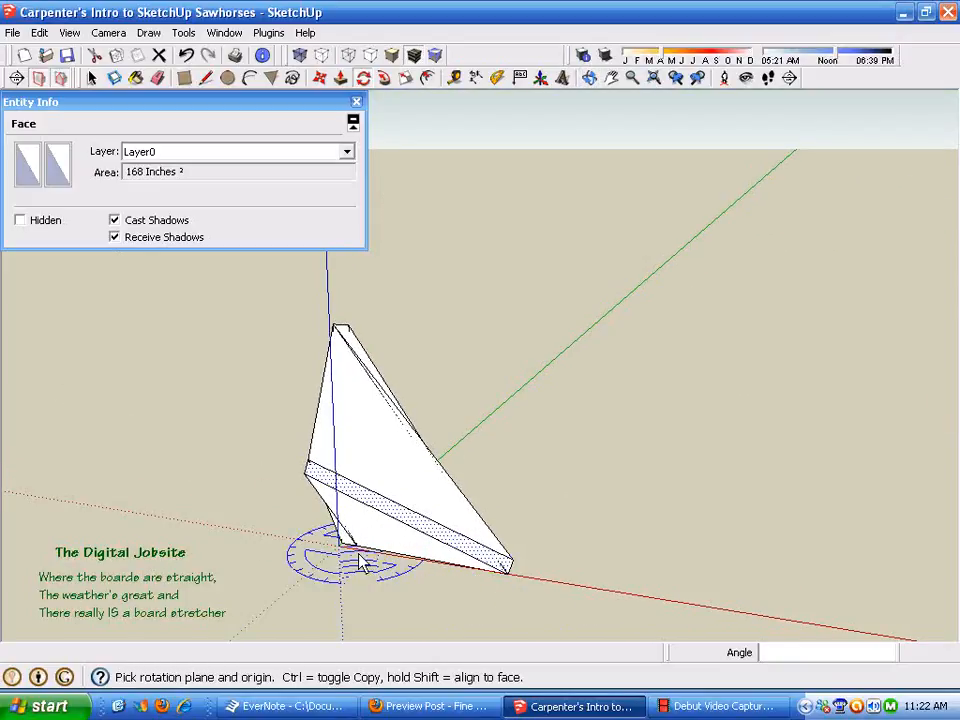
scroll(360, 530, up, 2)
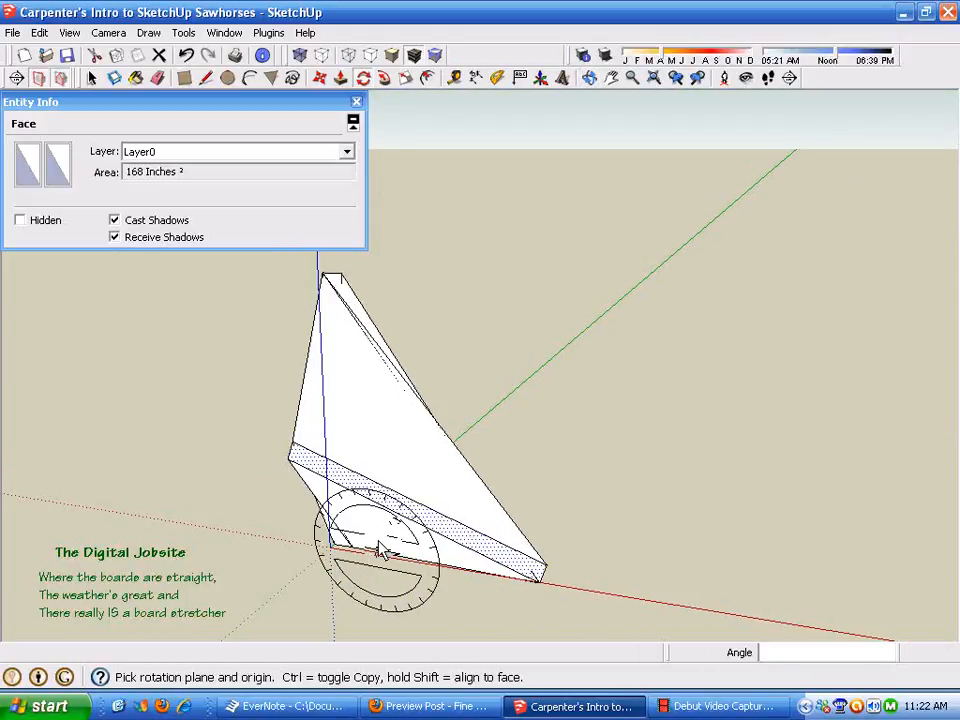
click(188, 54)
middle_drag(458, 445, 437, 476)
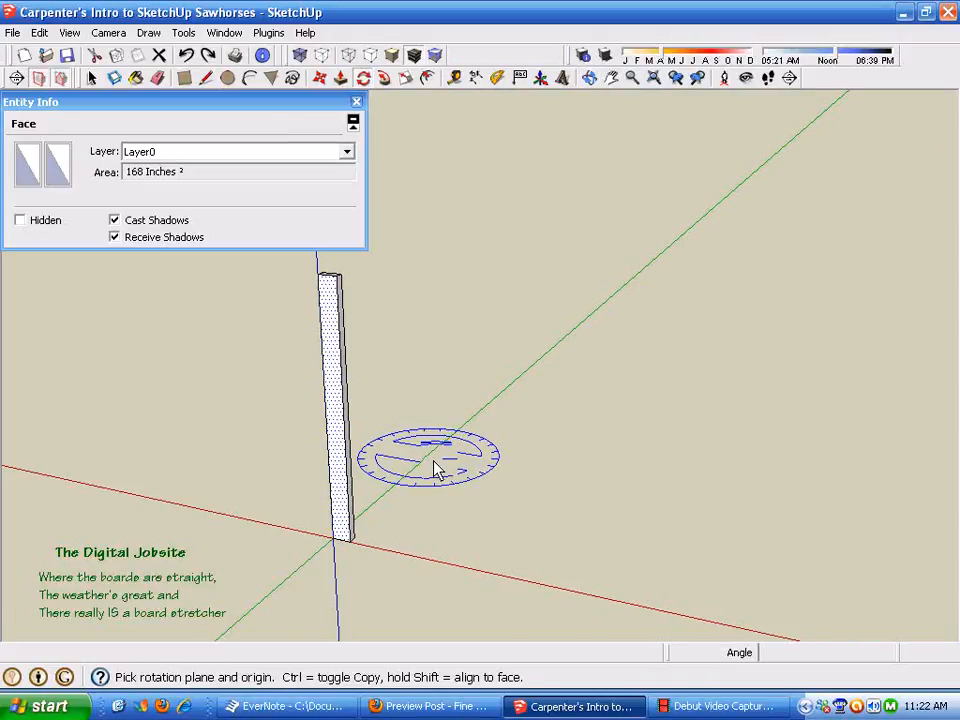
Collapse the Entity Info window and select the whole board with all its connected faces and edges.
click(290, 112)
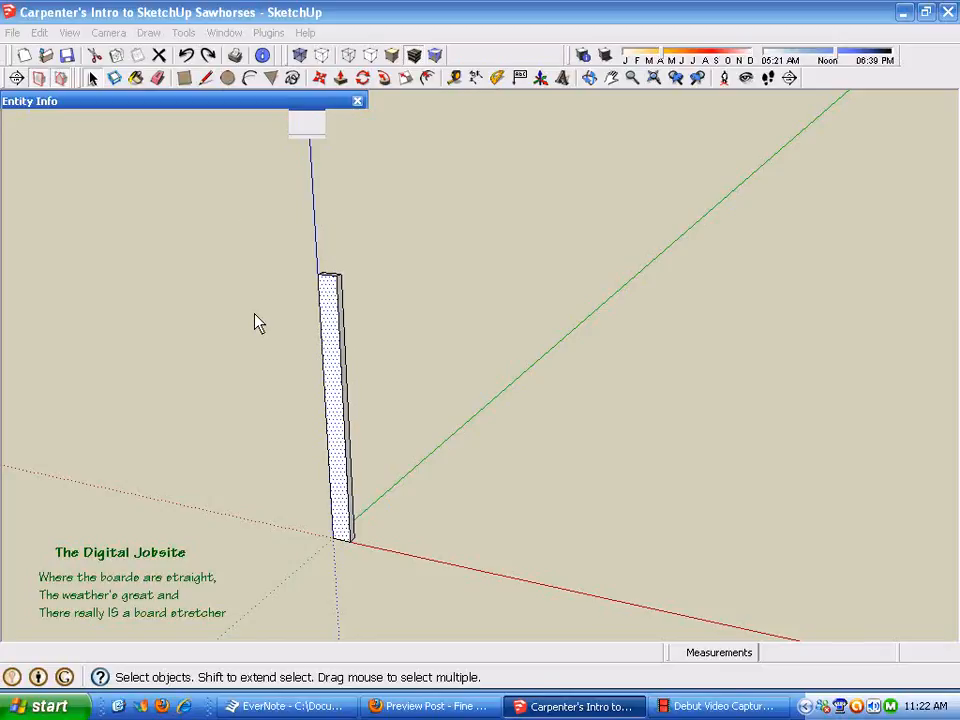
middle_drag(360, 407, 448, 342)
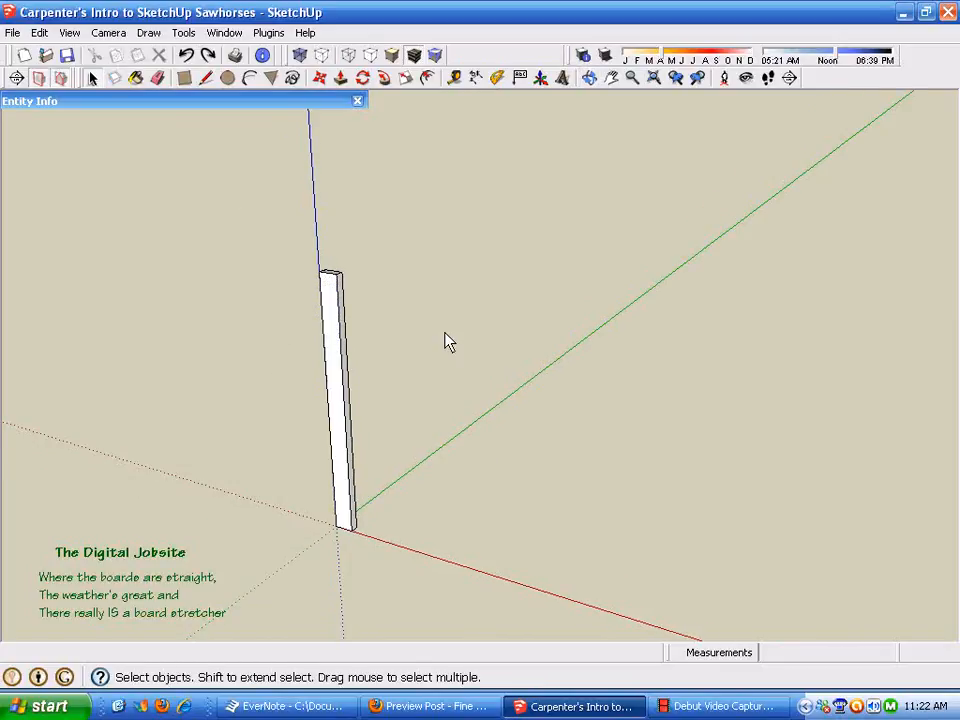
triple_click(338, 408)
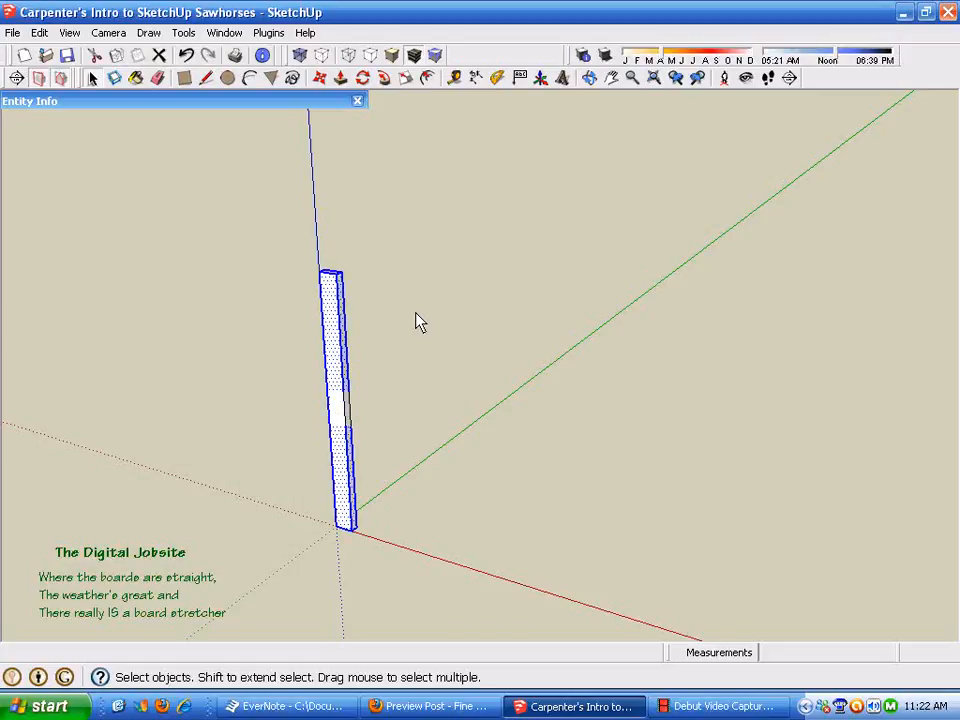
Rotate the whole selected board about 18 degrees around a point on the lower part of its wide face, and undo that rotation.
click(363, 78)
click(347, 462)
click(310, 452)
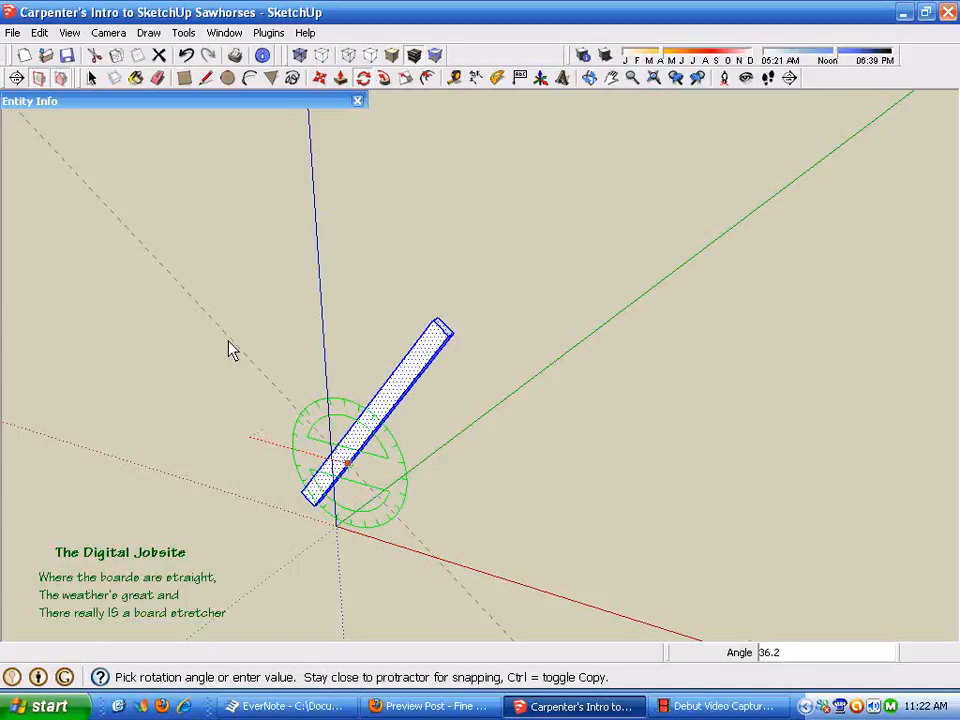
click(192, 377)
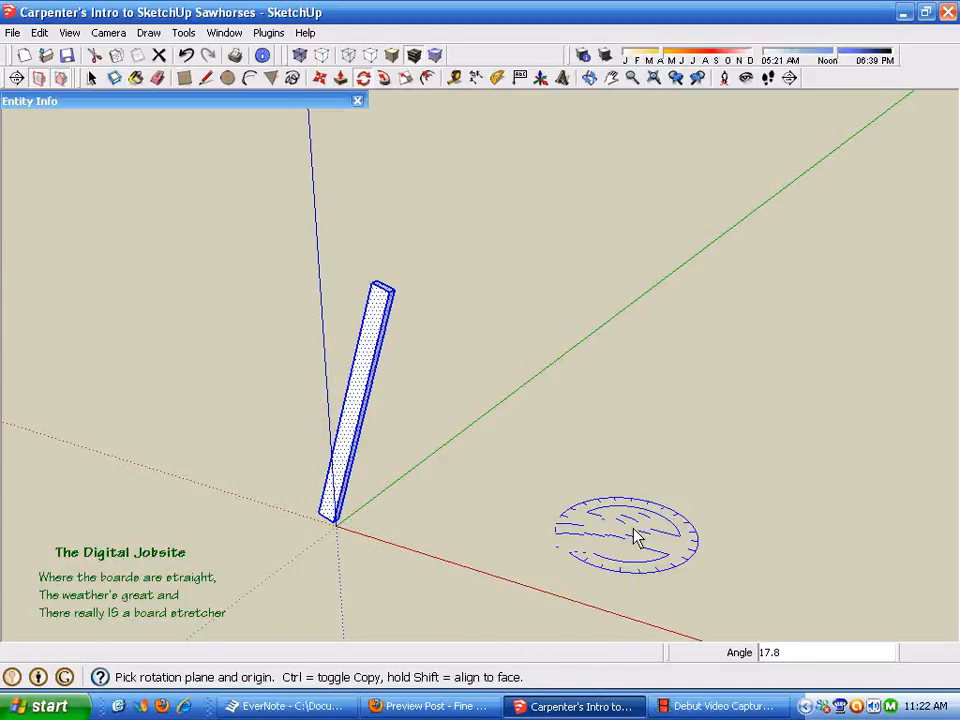
middle_drag(525, 403, 519, 561)
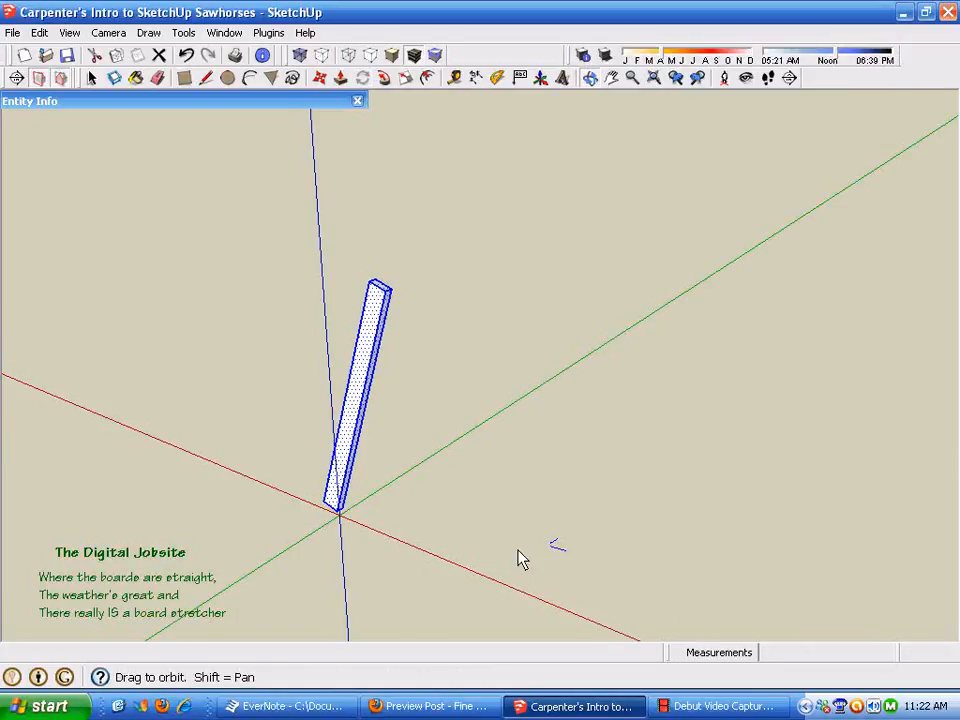
click(187, 56)
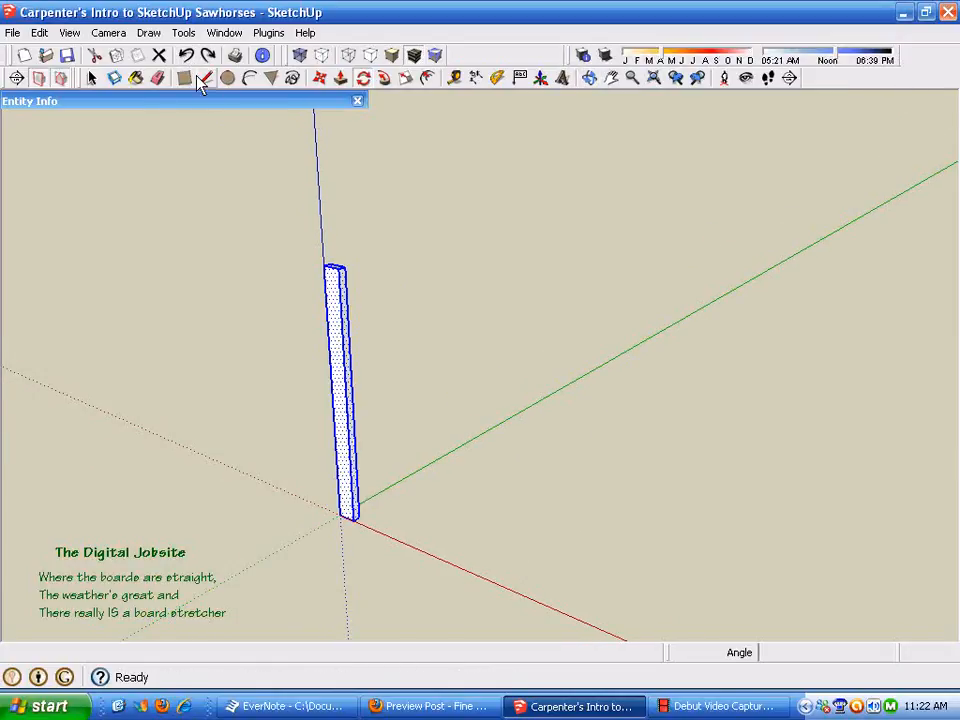
Rotate the whole board about 98.5 degrees around a point midway up its narrow side, and clear the selection.
click(354, 402)
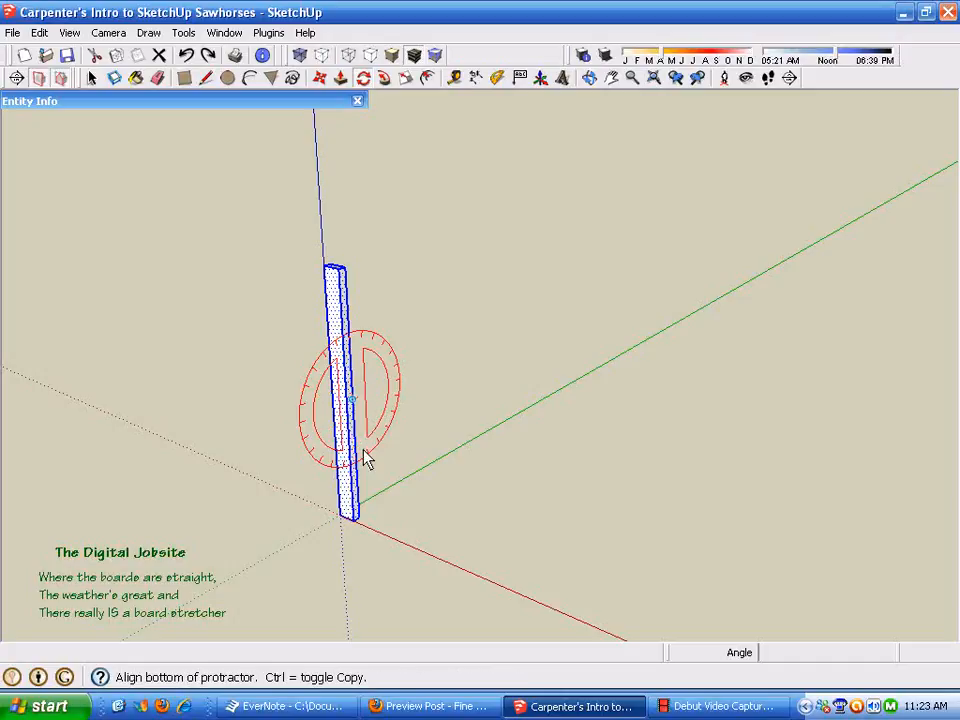
click(383, 537)
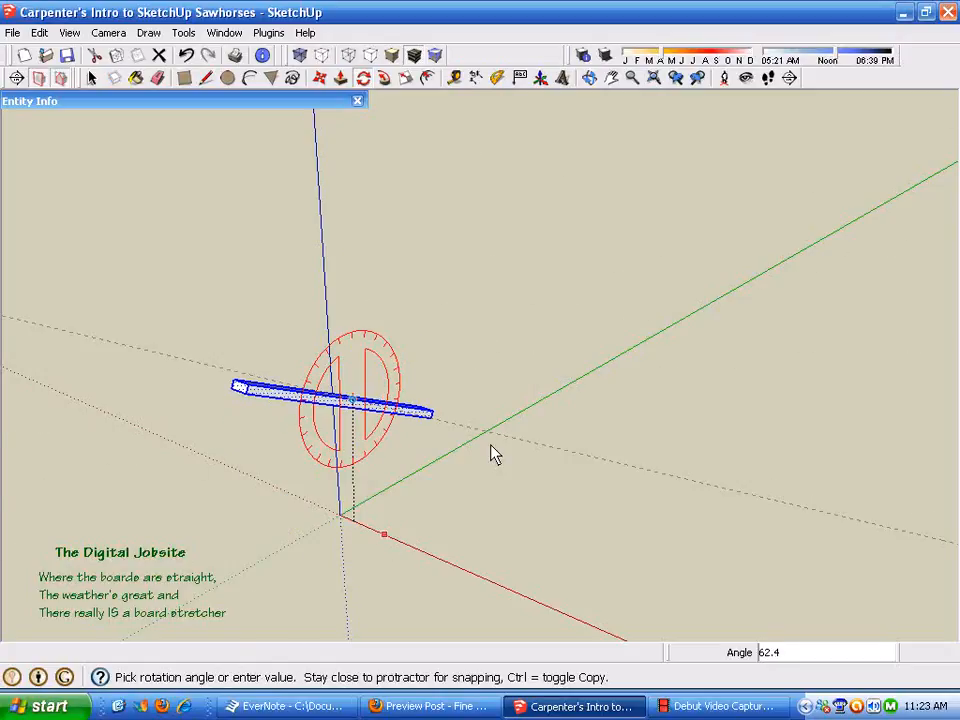
click(218, 436)
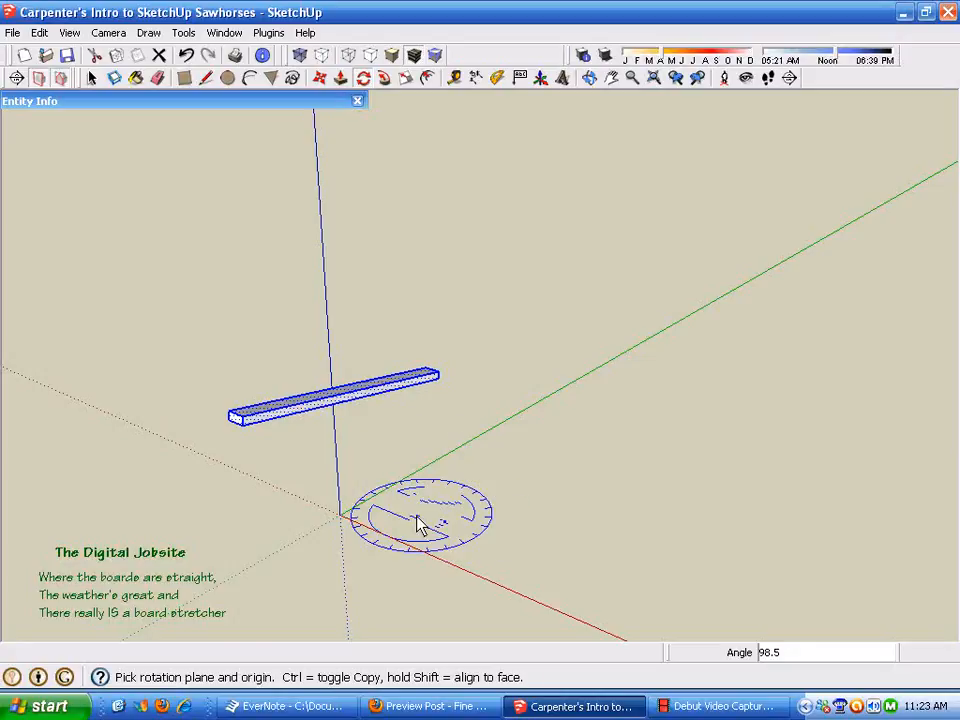
scroll(310, 424, up, 2)
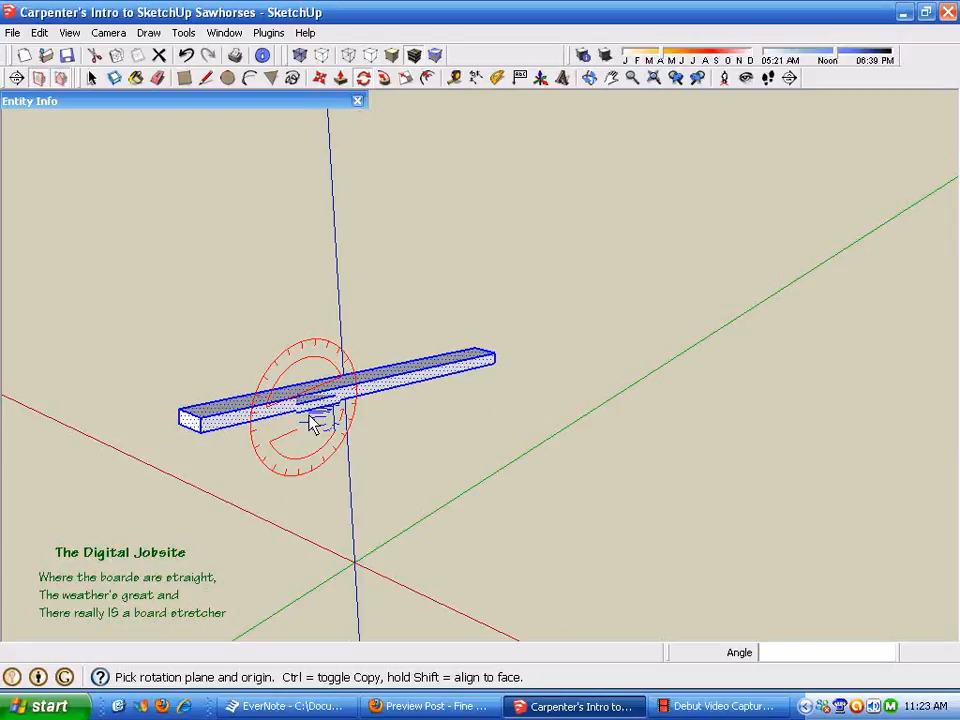
scroll(310, 416, up, 3)
scroll(437, 416, down, 3)
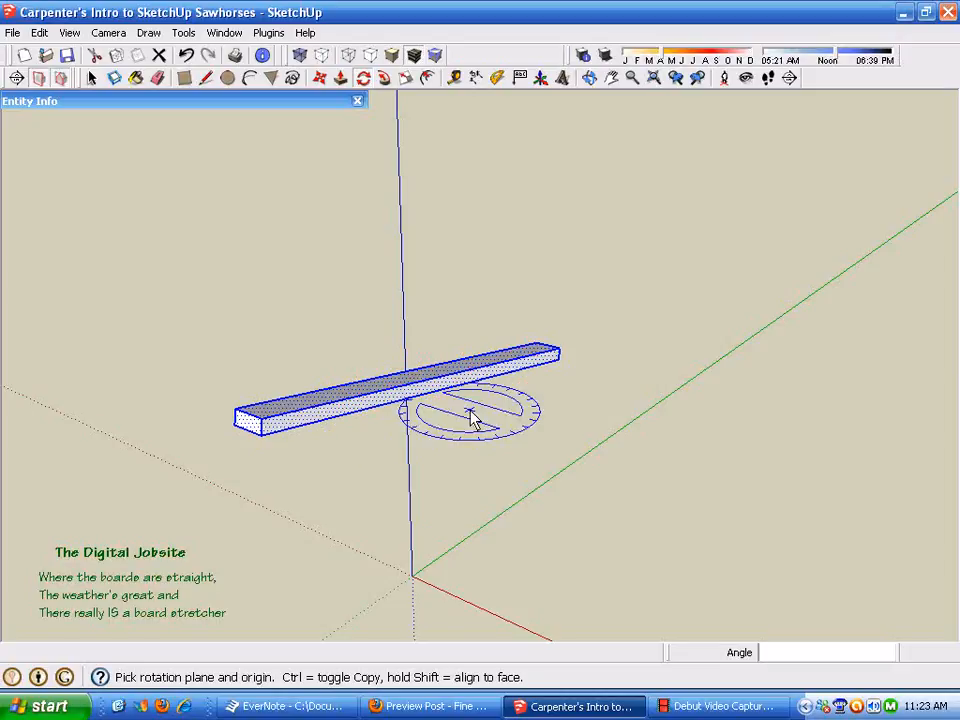
key(space)
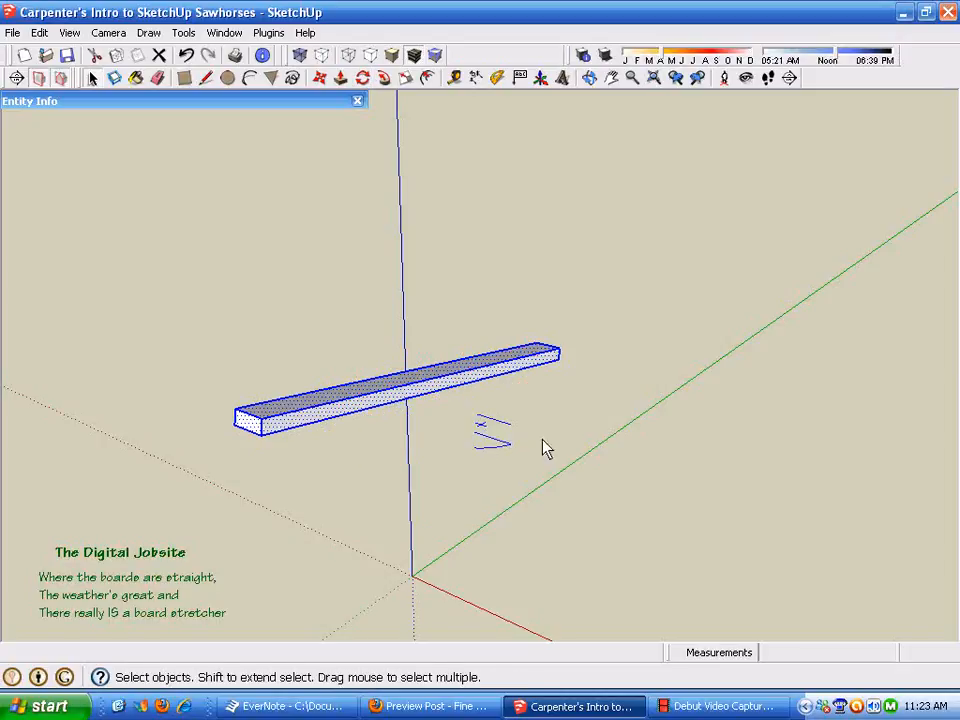
click(634, 495)
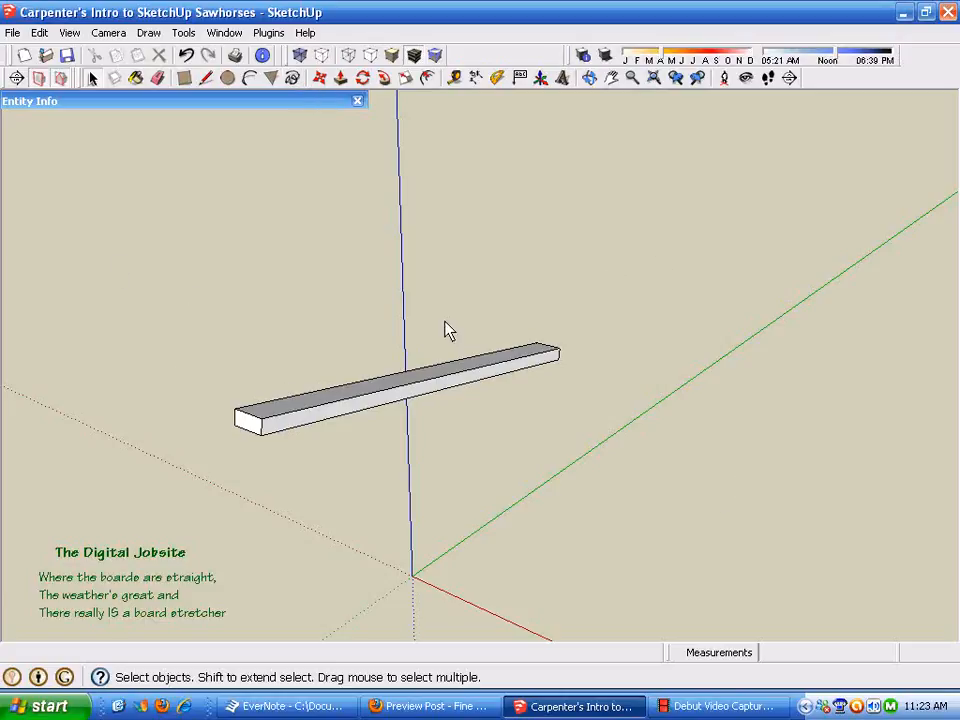
Try to rotate only the board's end face about 65 degrees around its corner, and undo both this and the whole-board rotation.
click(251, 430)
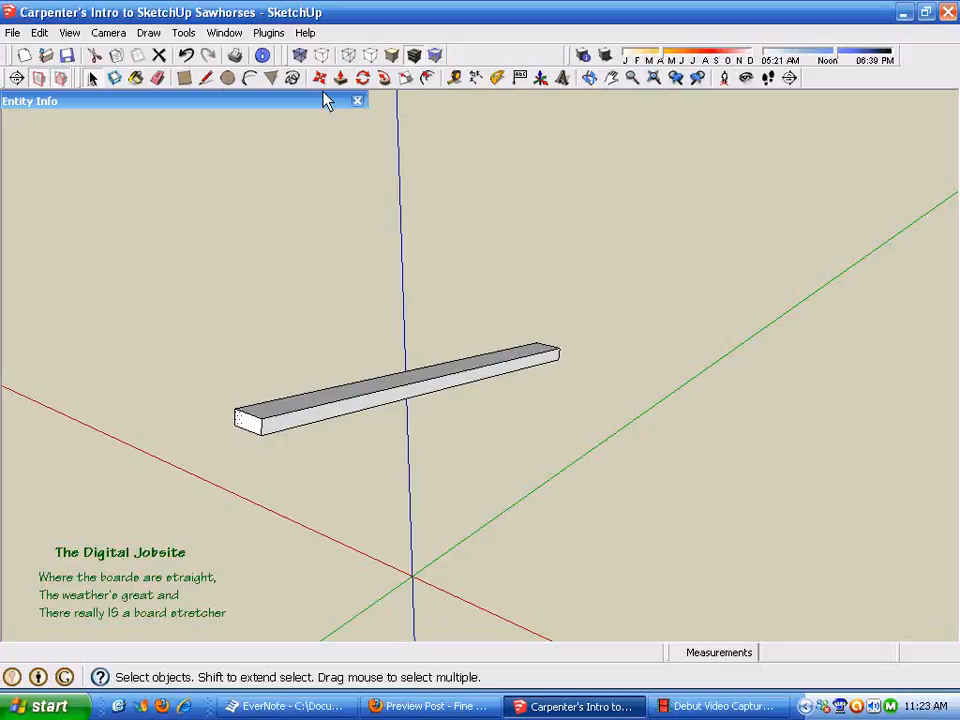
click(362, 77)
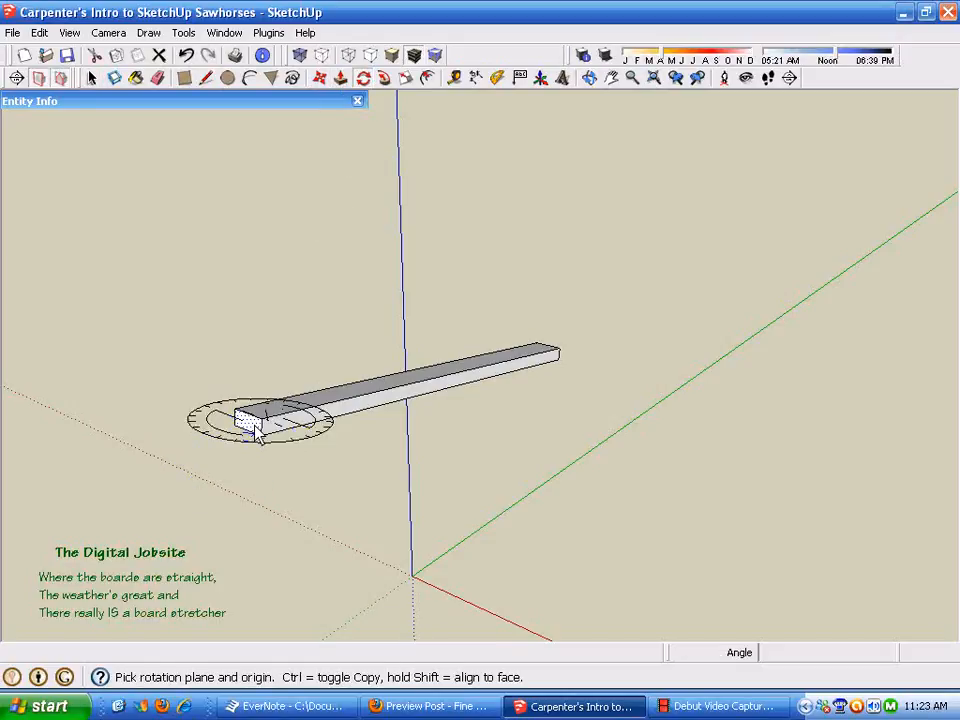
drag(258, 430, 371, 413)
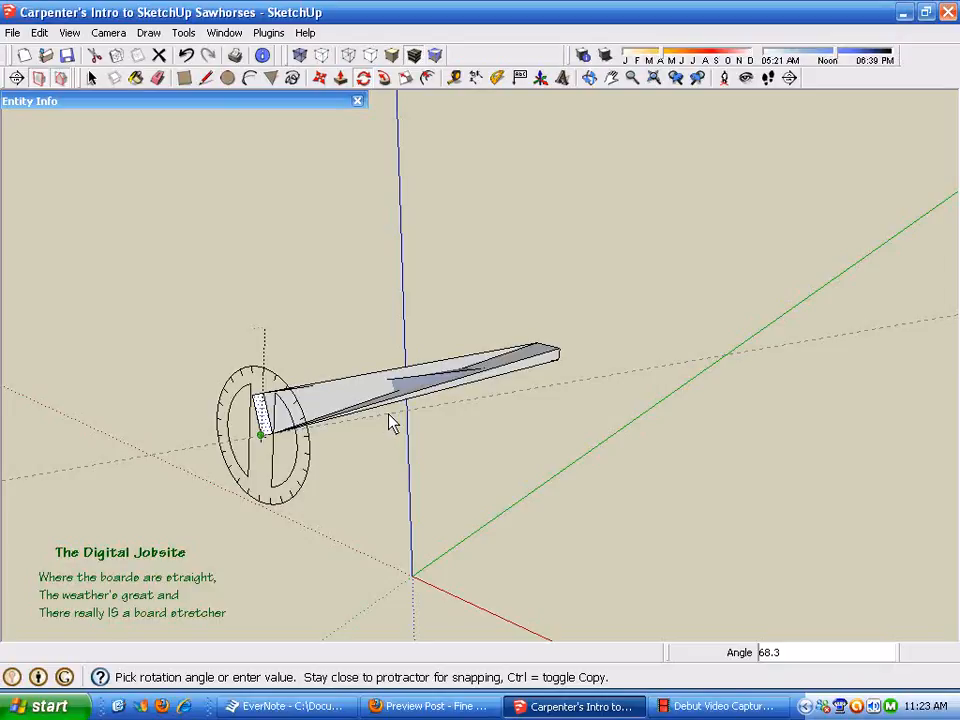
click(122, 296)
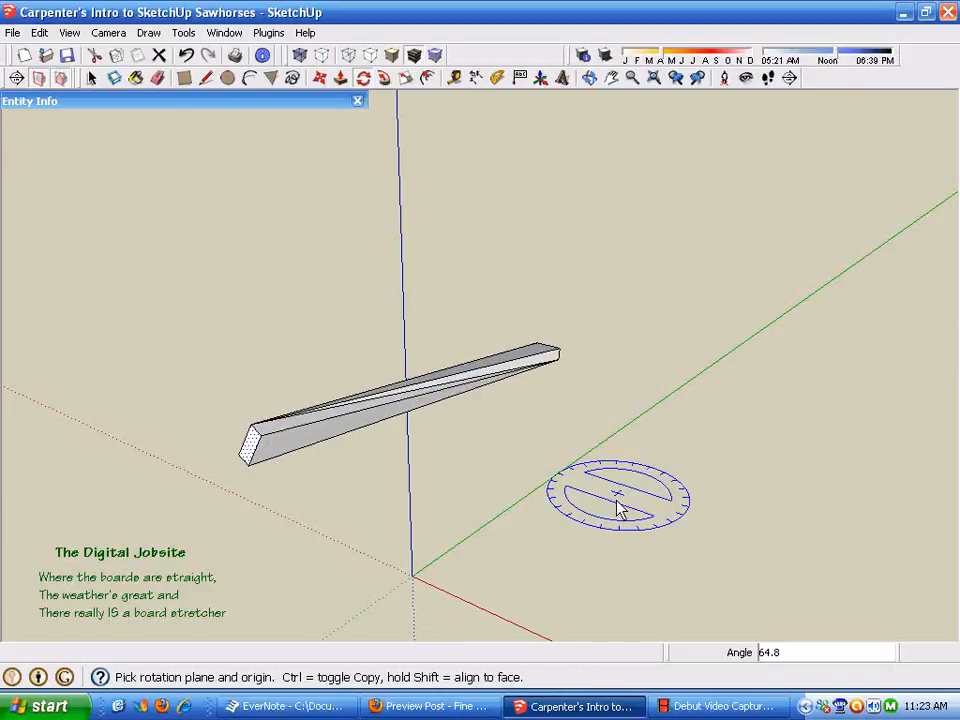
key(space)
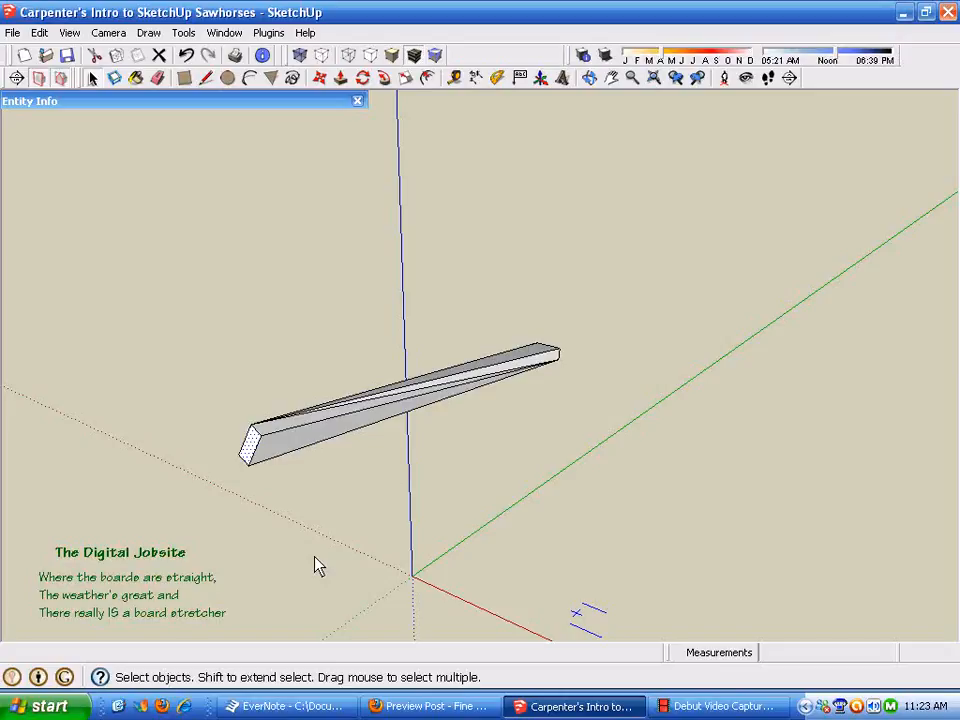
click(187, 60)
click(186, 58)
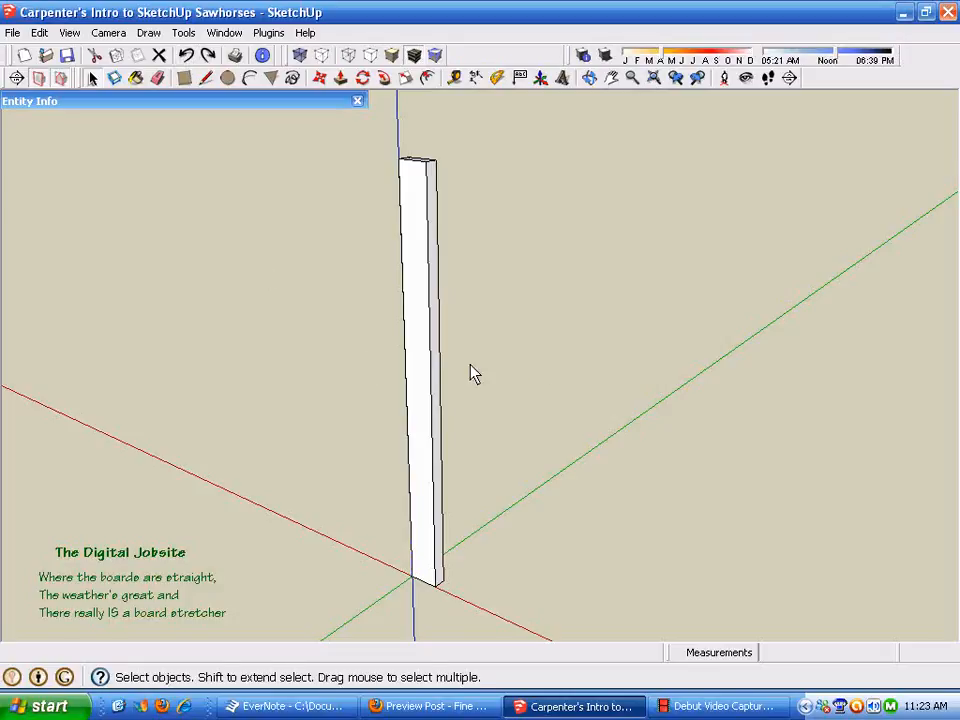
Select the whole board through its connected geometry, clear that selection, and reselect the board with a selection window enclosing it.
scroll(430, 377, down, 1)
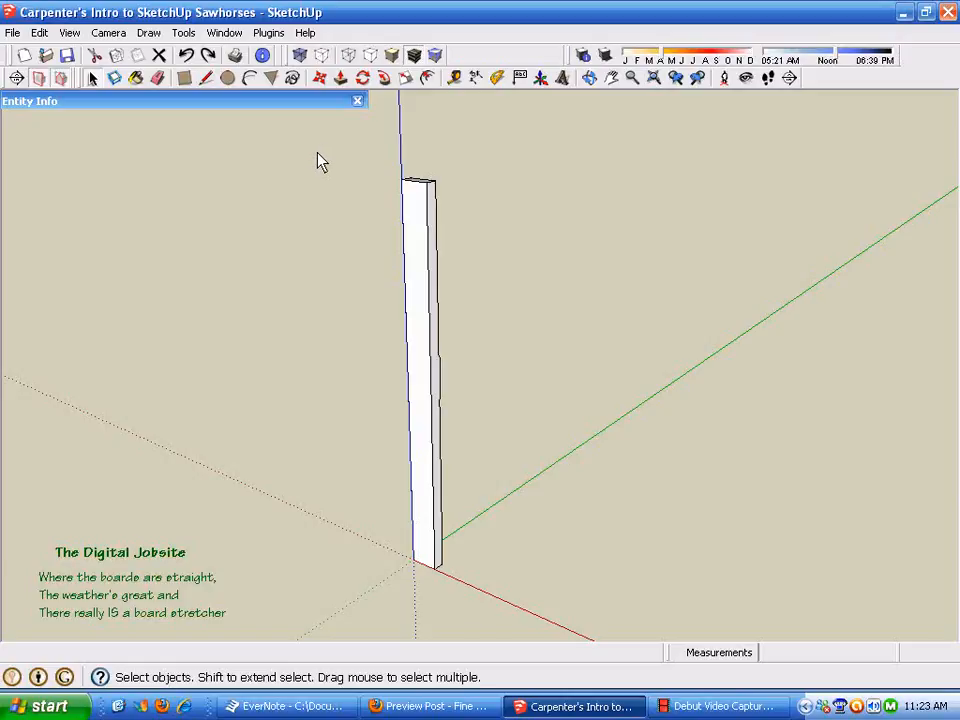
triple_click(425, 275)
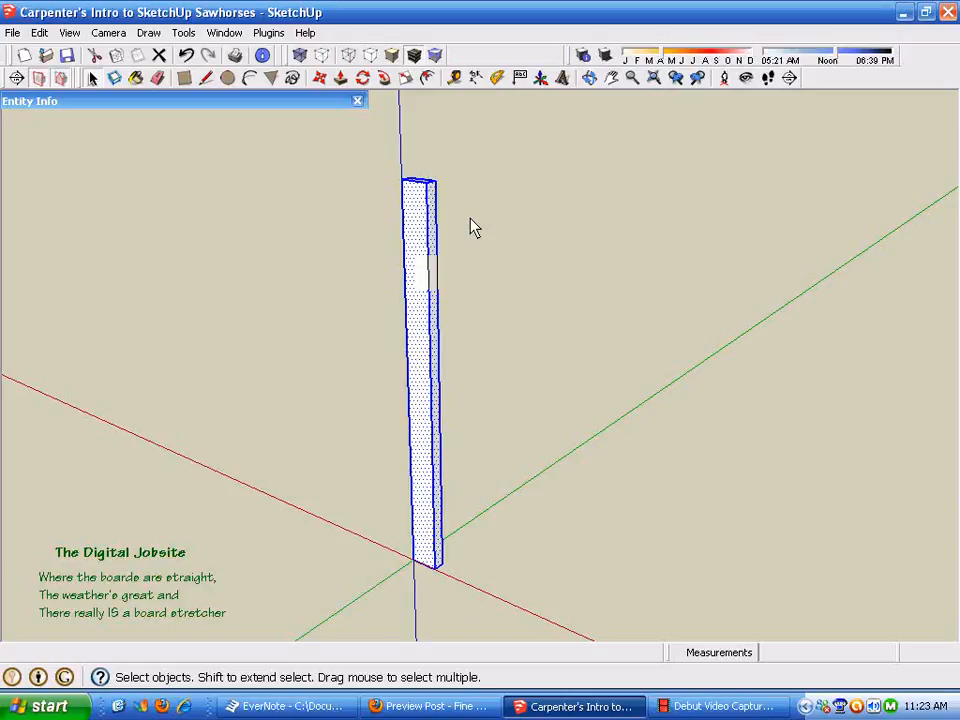
click(752, 478)
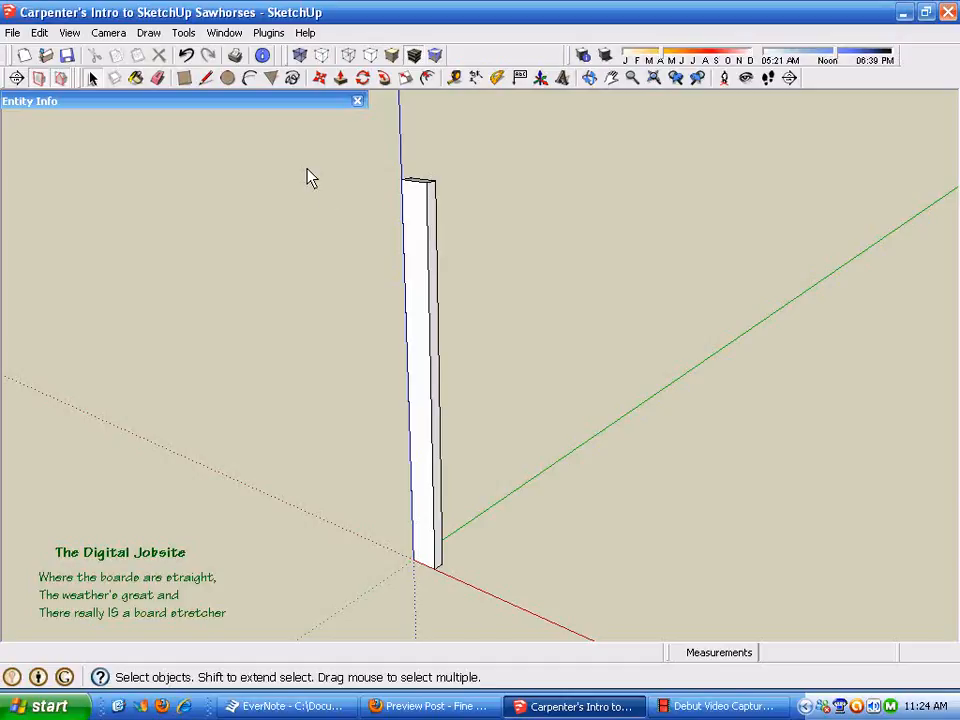
drag(288, 146, 543, 602)
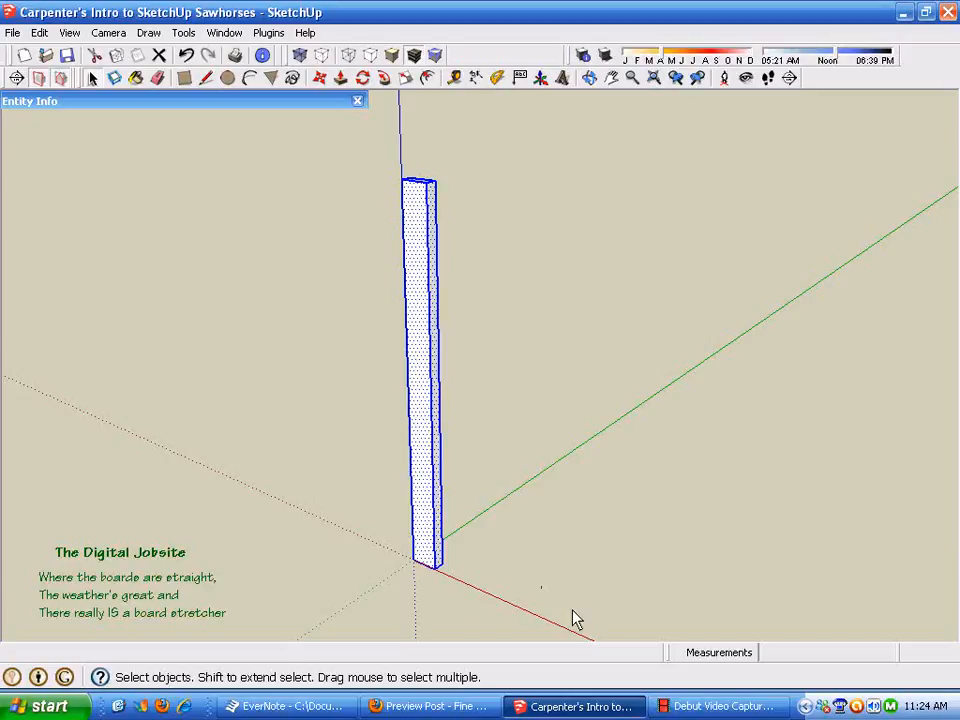
drag(273, 132, 596, 619)
Make a group from the selected board geometry, clear the selection, and reselect the board as a single object.
right_click(422, 365)
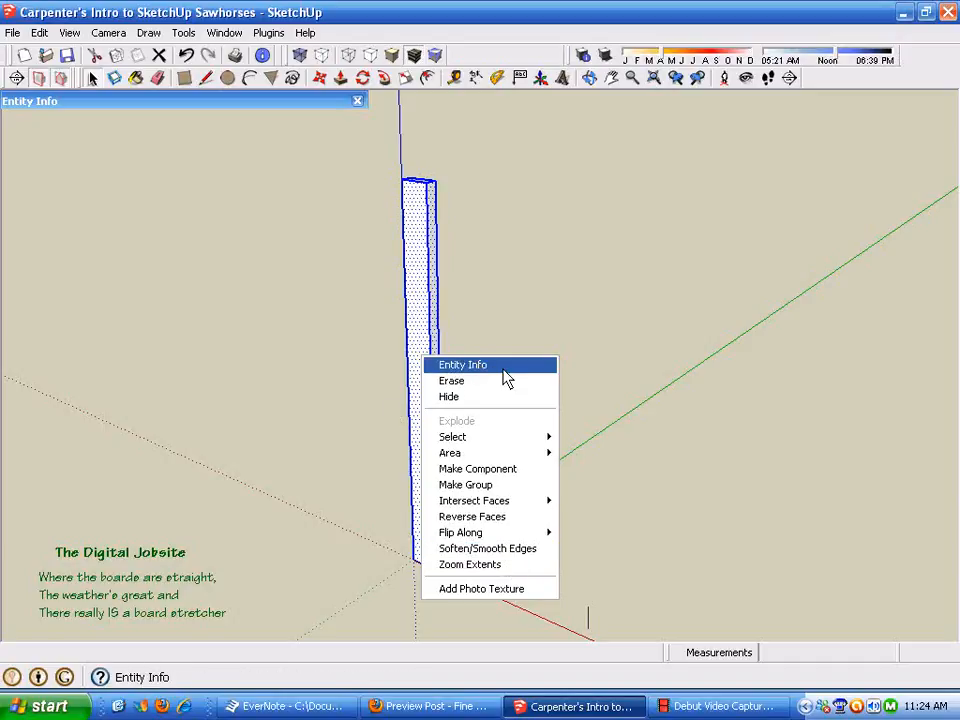
mouse_move(520, 505)
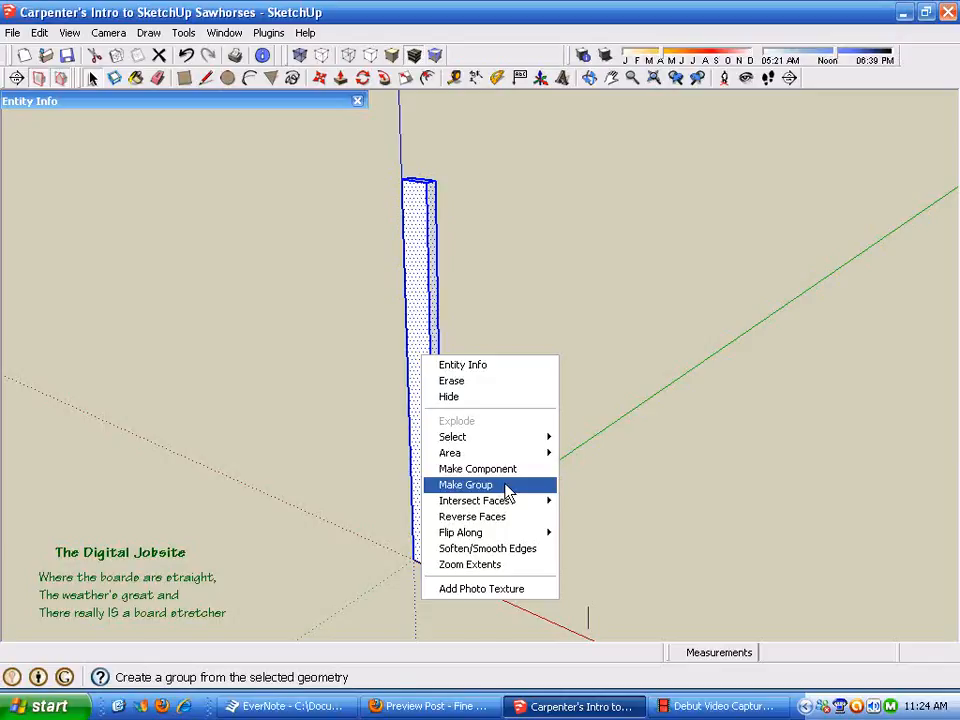
click(466, 484)
middle_drag(590, 474, 495, 342)
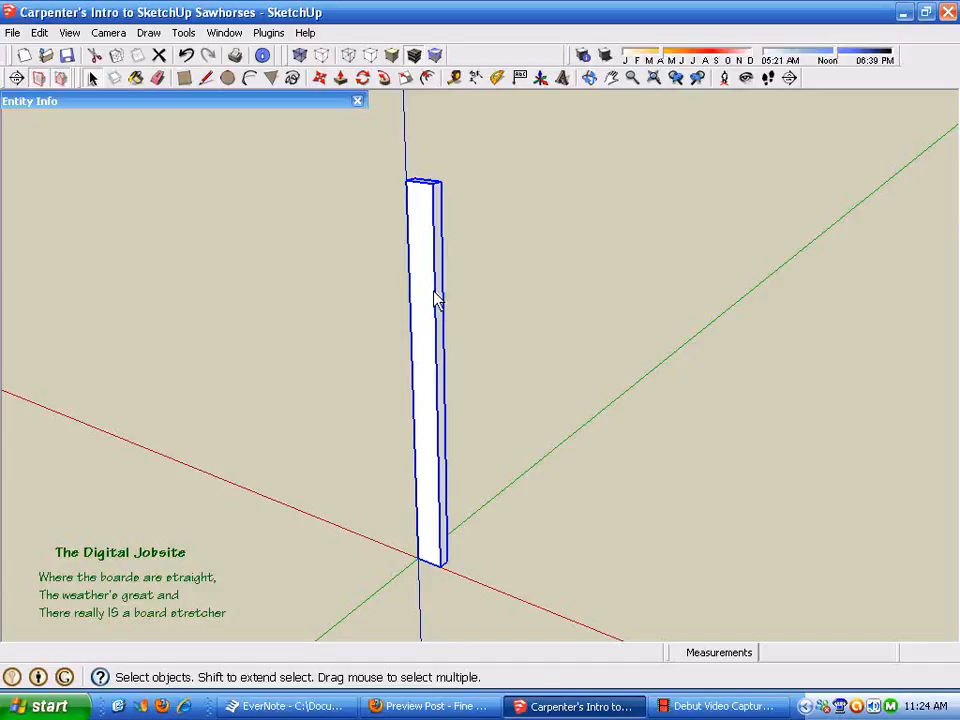
click(739, 438)
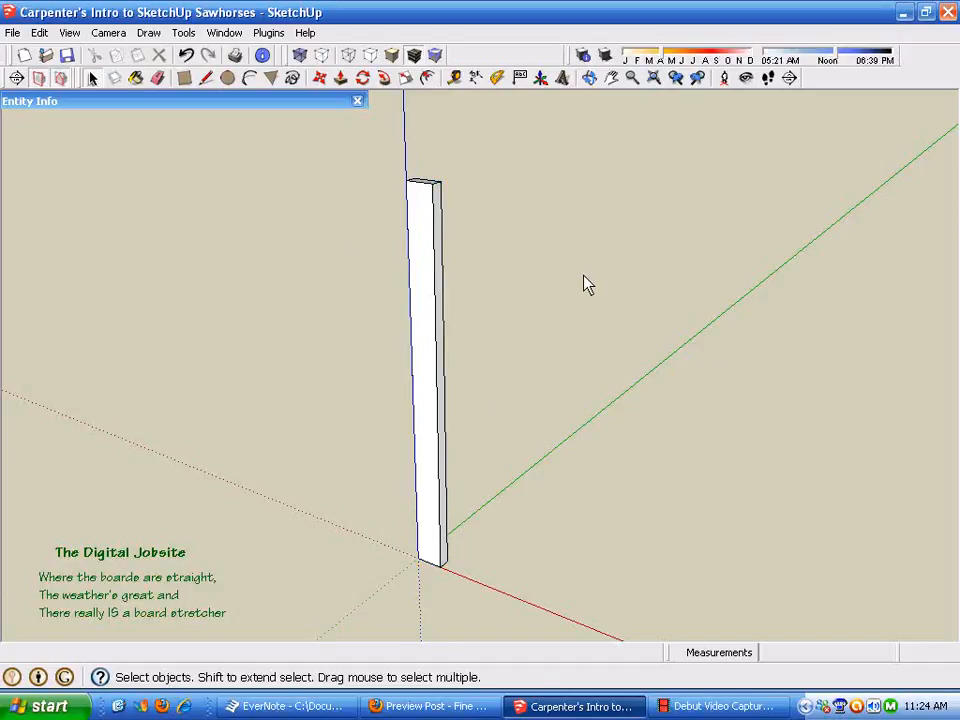
click(432, 343)
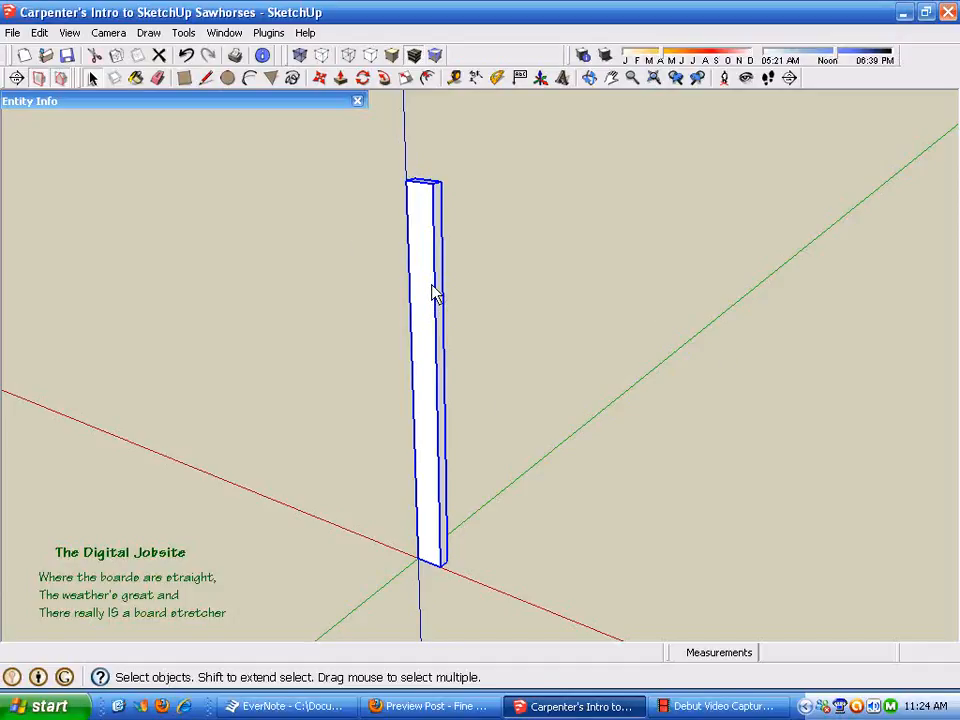
Clear the selection, reselect the grouped board, and rotate it around a point on its narrow side.
click(570, 265)
click(419, 250)
middle_drag(648, 330, 563, 323)
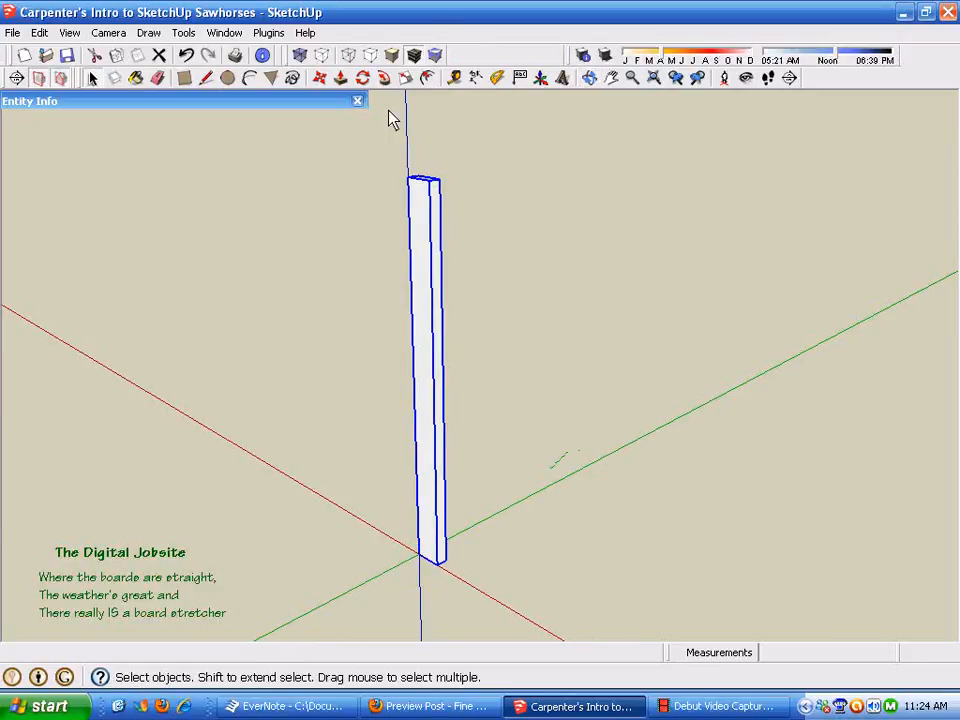
click(363, 79)
click(429, 458)
click(330, 380)
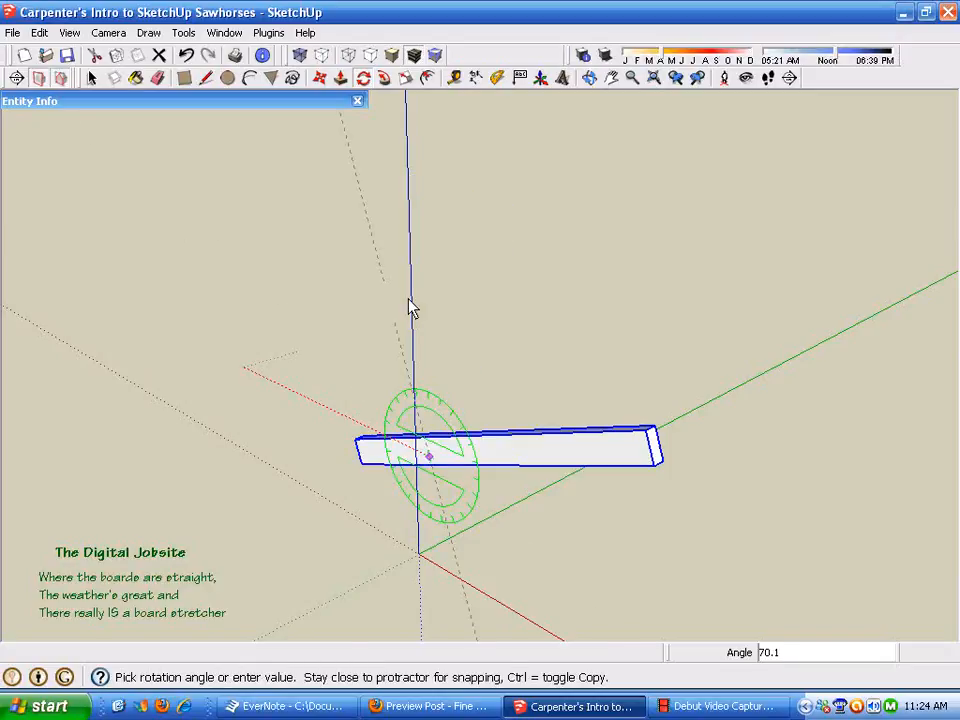
click(470, 372)
Rotate the grouped board a second time, around a point near its raised end.
click(390, 392)
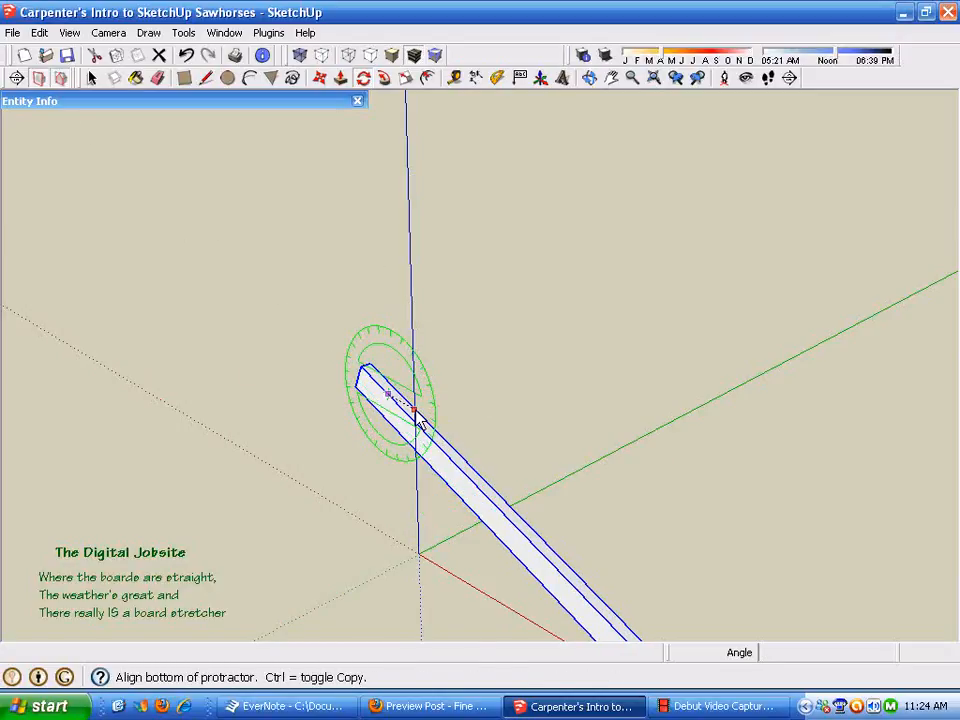
click(424, 386)
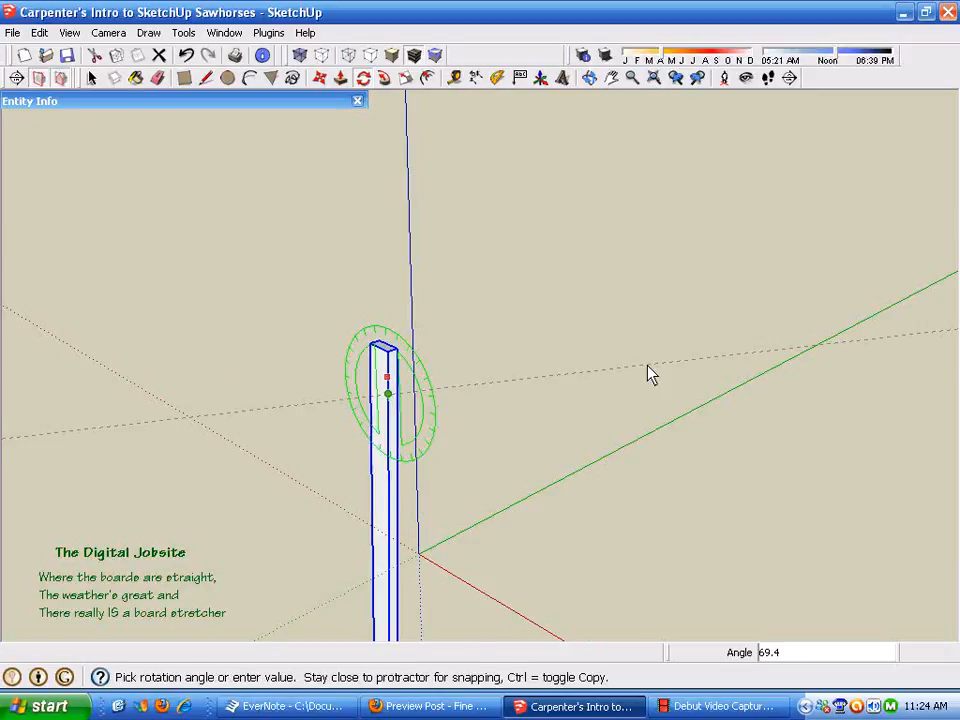
click(540, 370)
Rotate the upright grouped board about 27 degrees in the horizontal plane around a corner of its top end, and leave the Rotate tool.
click(386, 348)
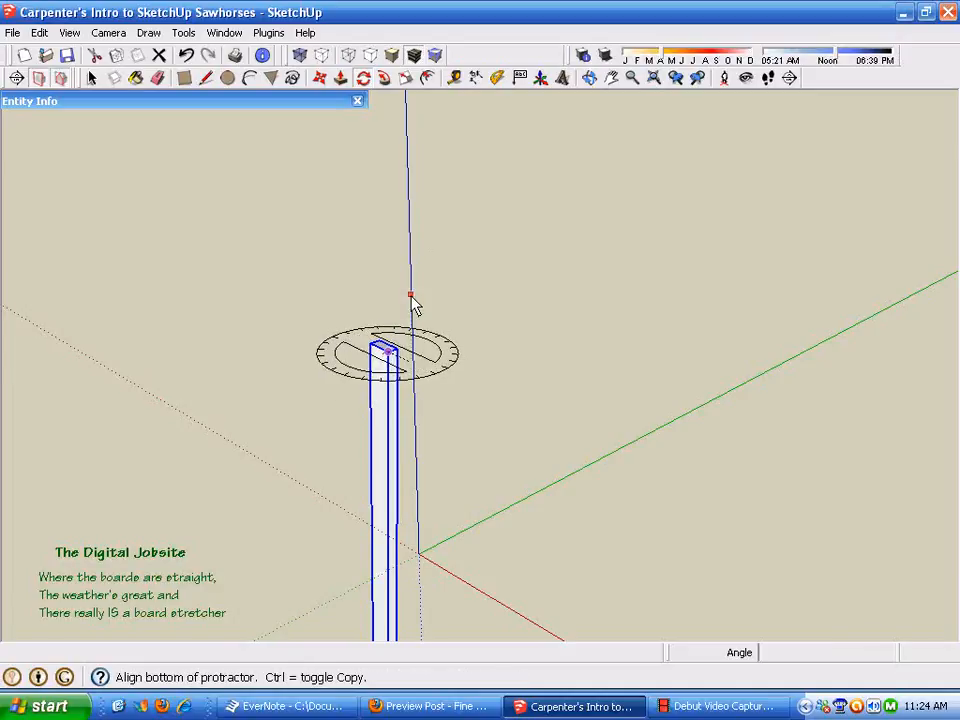
click(443, 268)
click(300, 251)
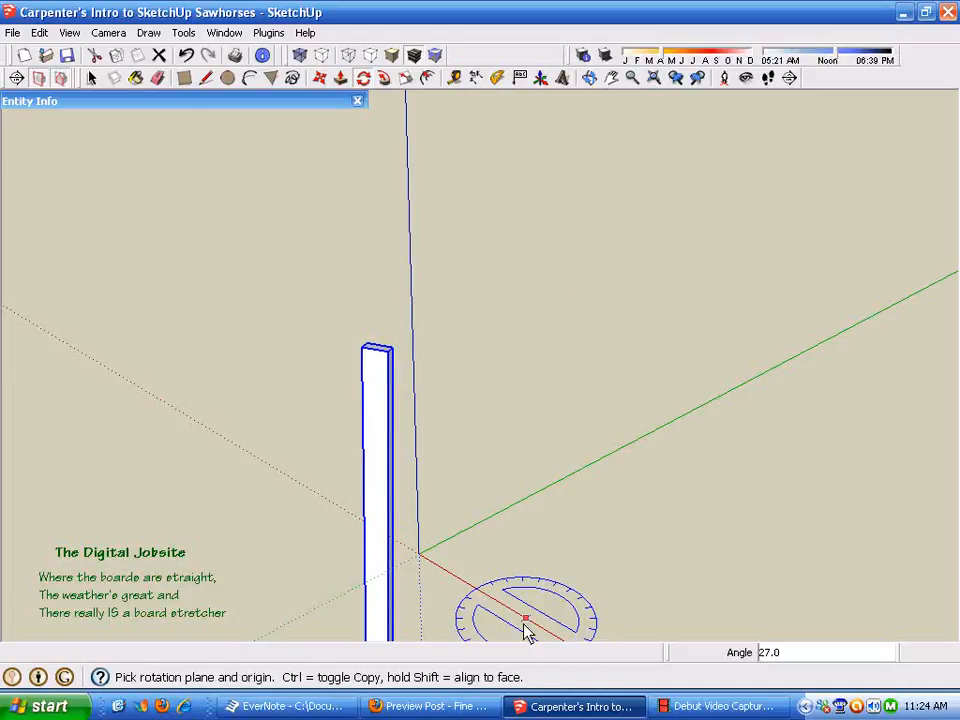
scroll(363, 354, down, 1)
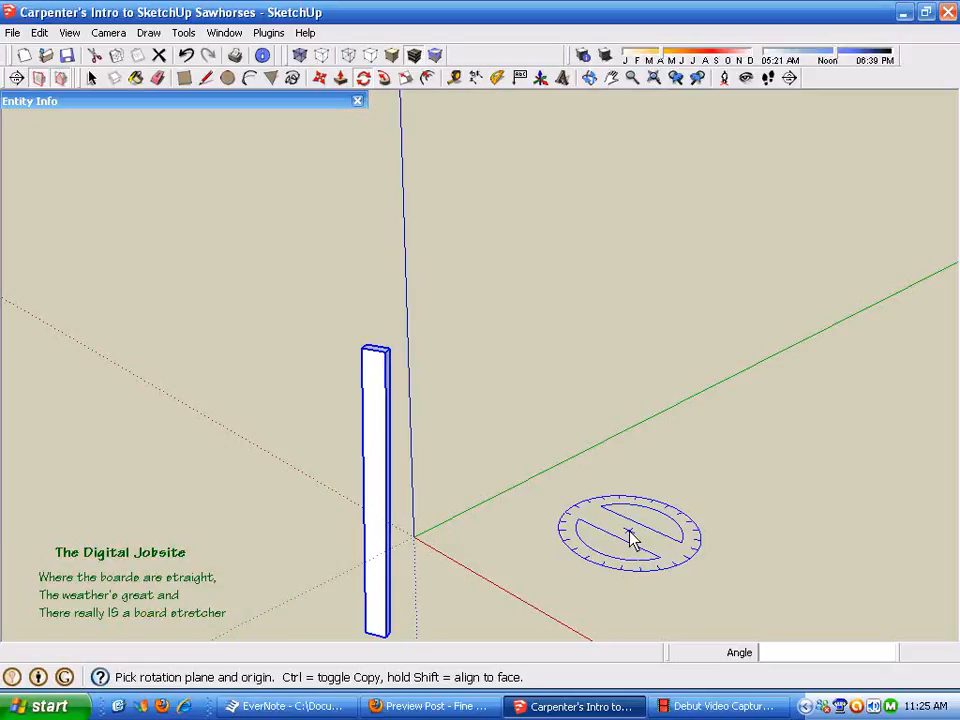
key(space)
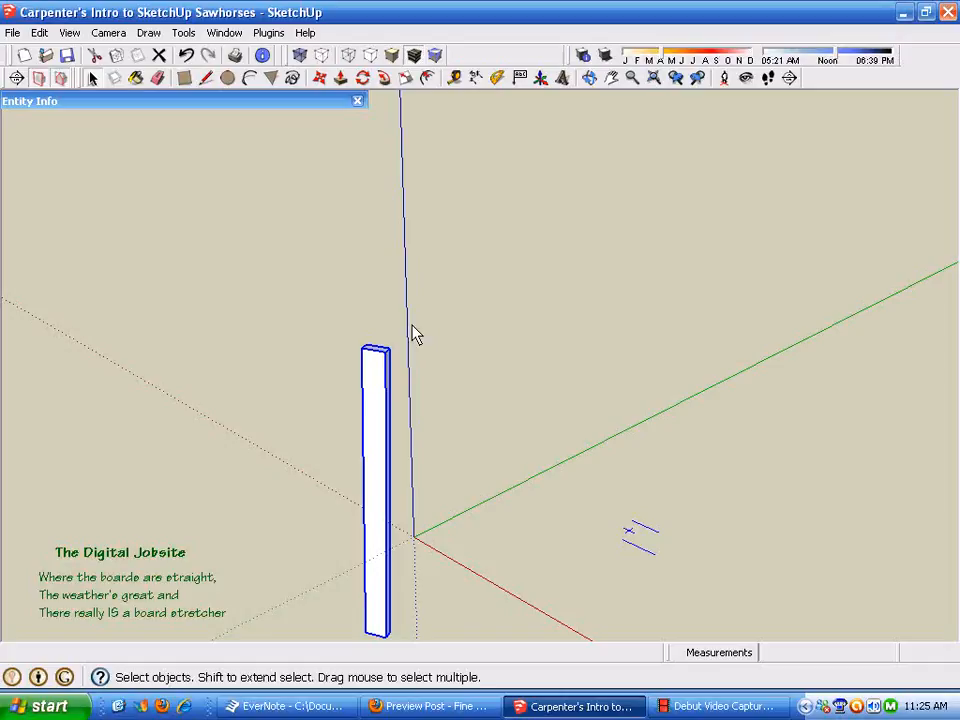
Try Push/Pull on the closed board group from outside it, and reselect the group.
click(340, 78)
scroll(405, 364, up, 5)
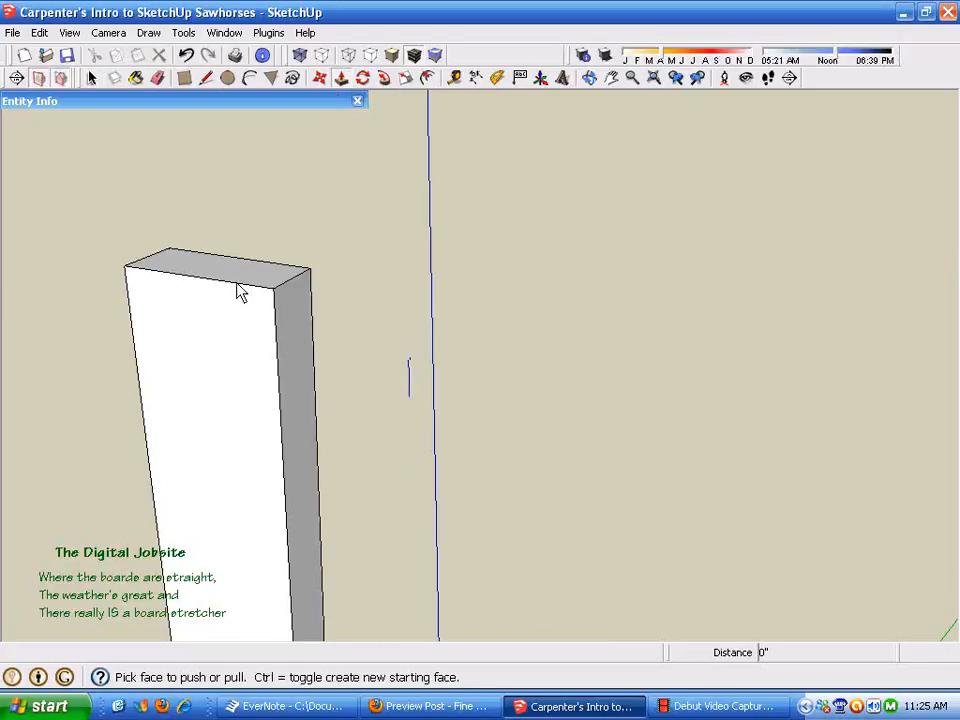
scroll(240, 292, down, 2)
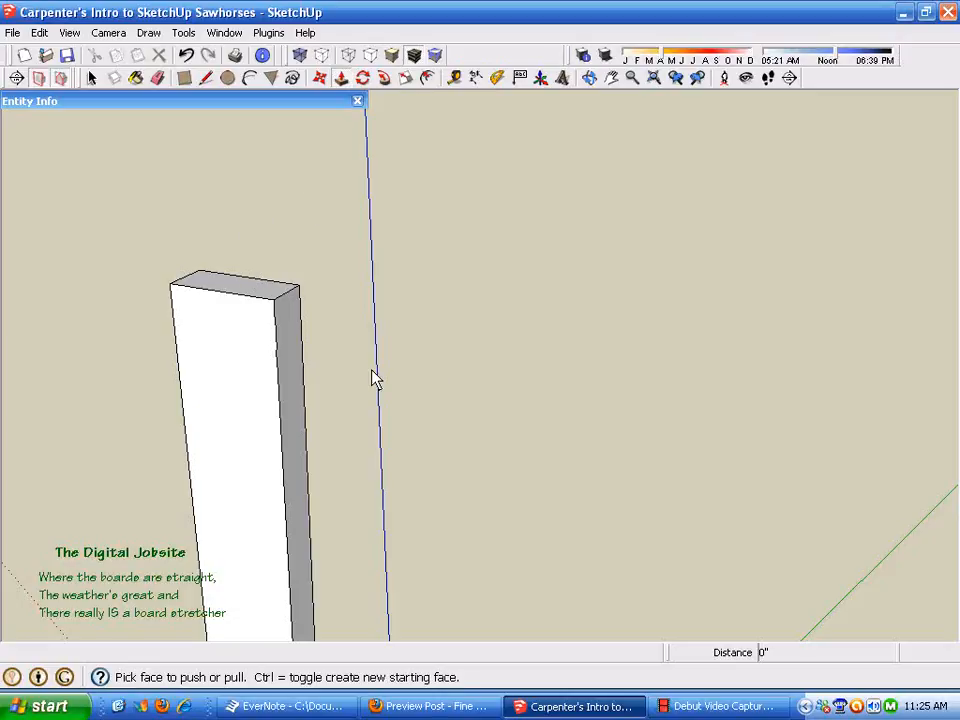
scroll(485, 352, down, 3)
scroll(222, 265, down, 2)
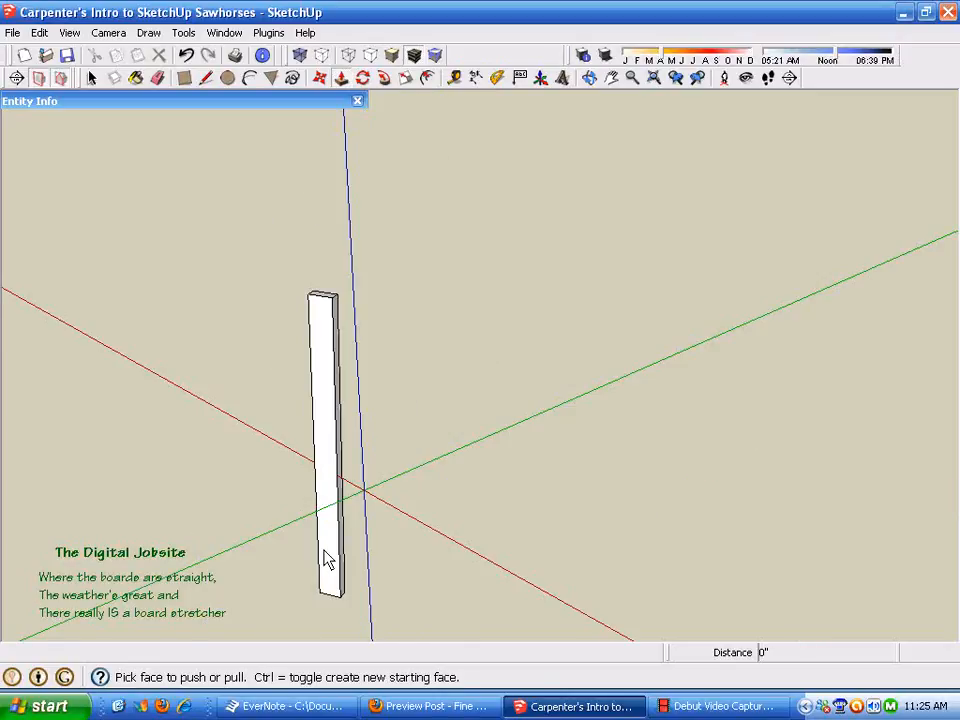
click(331, 461)
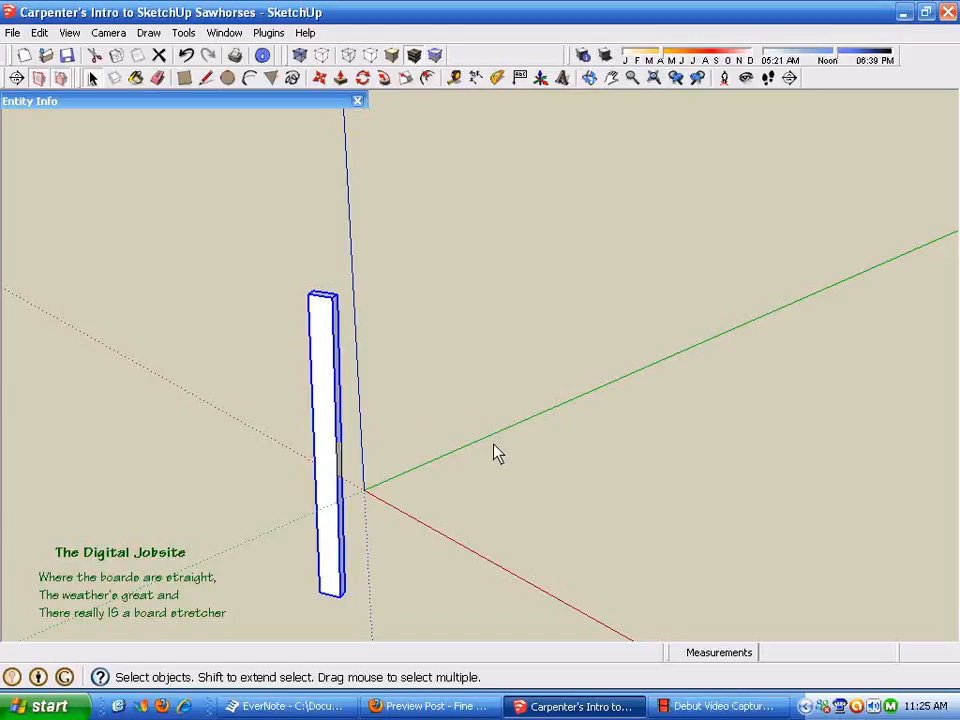
Open the board group for editing and push/pull its end and side faces, the last one by about 10 23/32 inches.
double_click(327, 390)
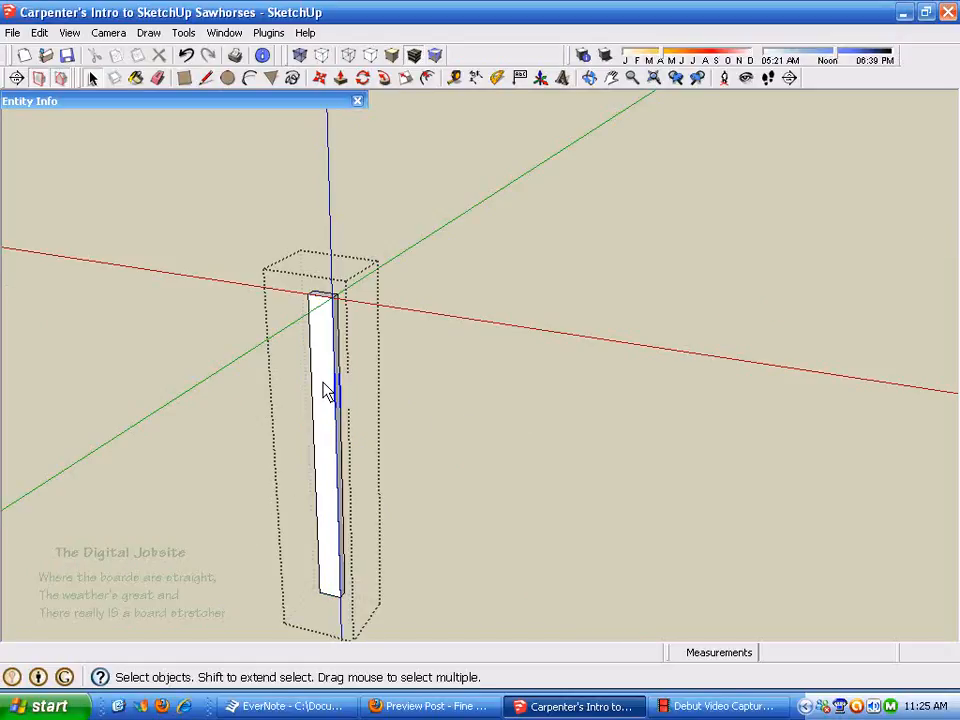
middle_drag(403, 396, 410, 484)
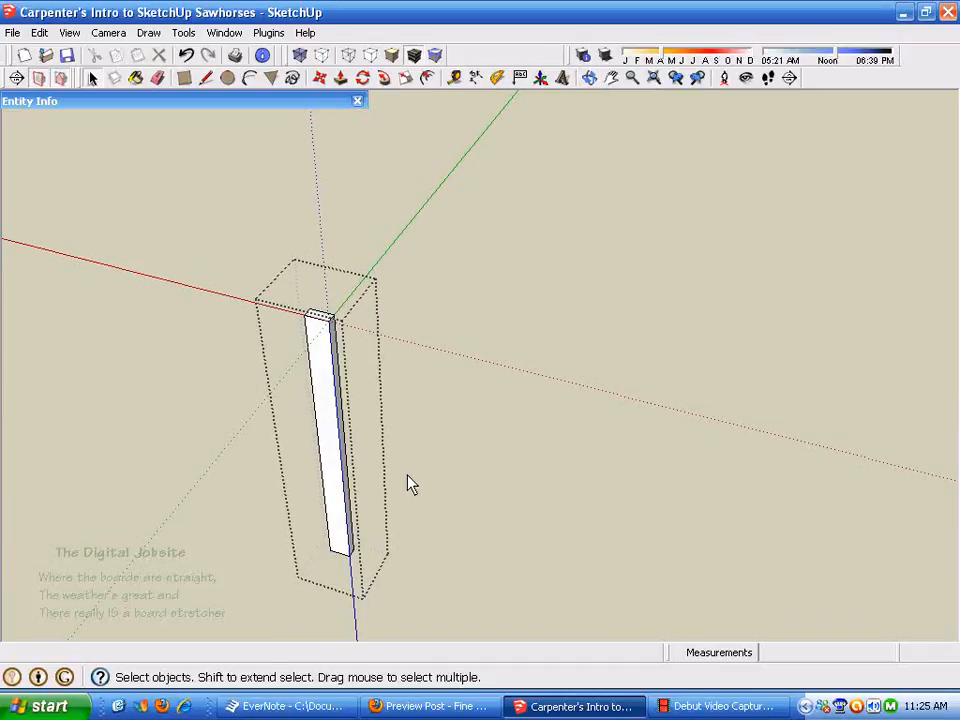
click(340, 79)
middle_drag(321, 403, 311, 332)
drag(317, 231, 313, 336)
drag(323, 431, 452, 501)
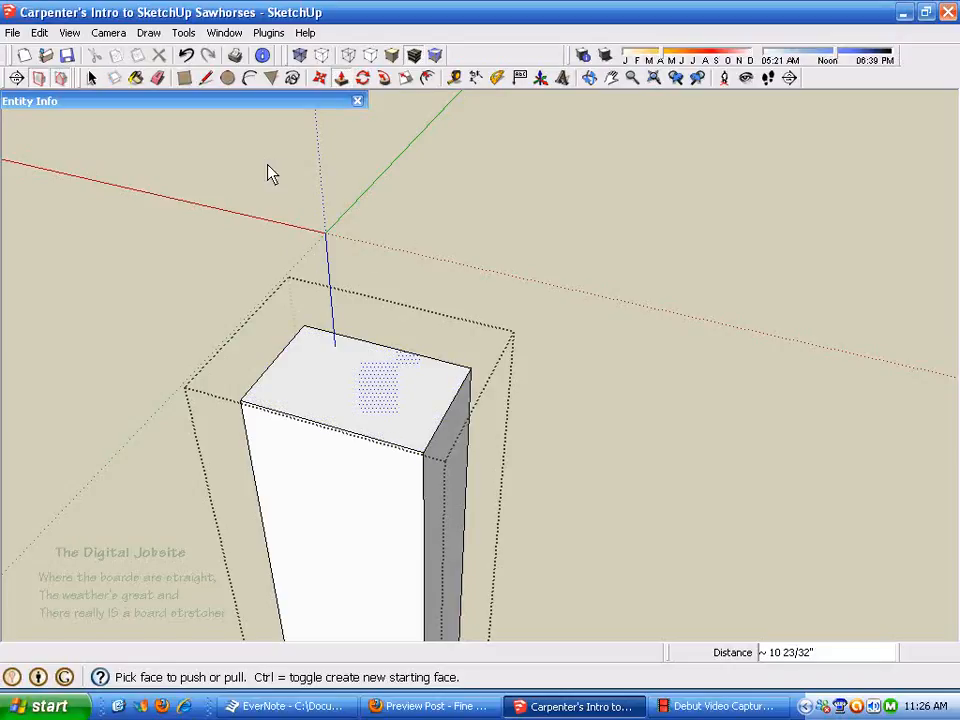
Undo the face changes inside the group and the earlier trial rotations of the board.
click(189, 58)
click(190, 59)
click(190, 57)
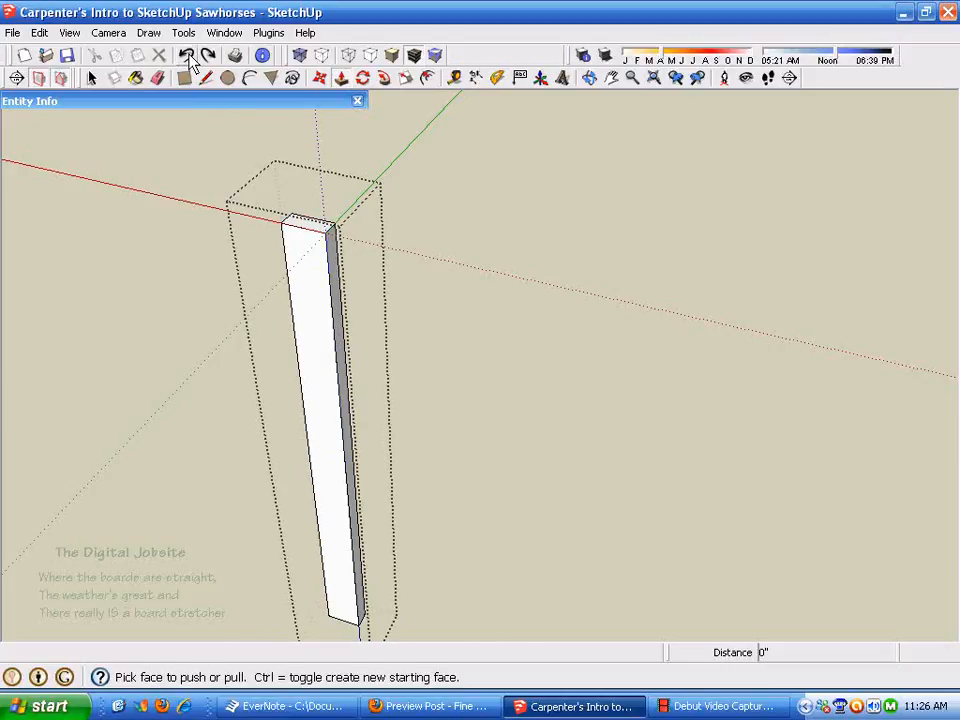
click(190, 57)
click(189, 57)
click(188, 57)
click(189, 57)
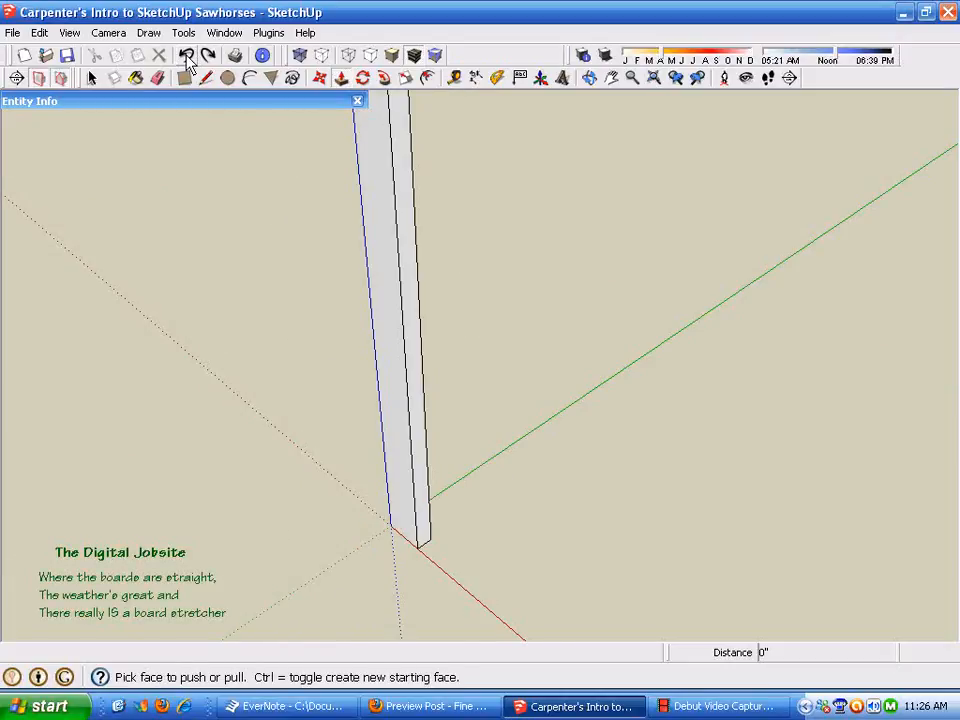
Rotate the grouped board 90 degrees around its bottom corner so that it lies flat along the green axis.
middle_drag(375, 182, 333, 240)
scroll(403, 127, up, 7)
scroll(394, 150, down, 4)
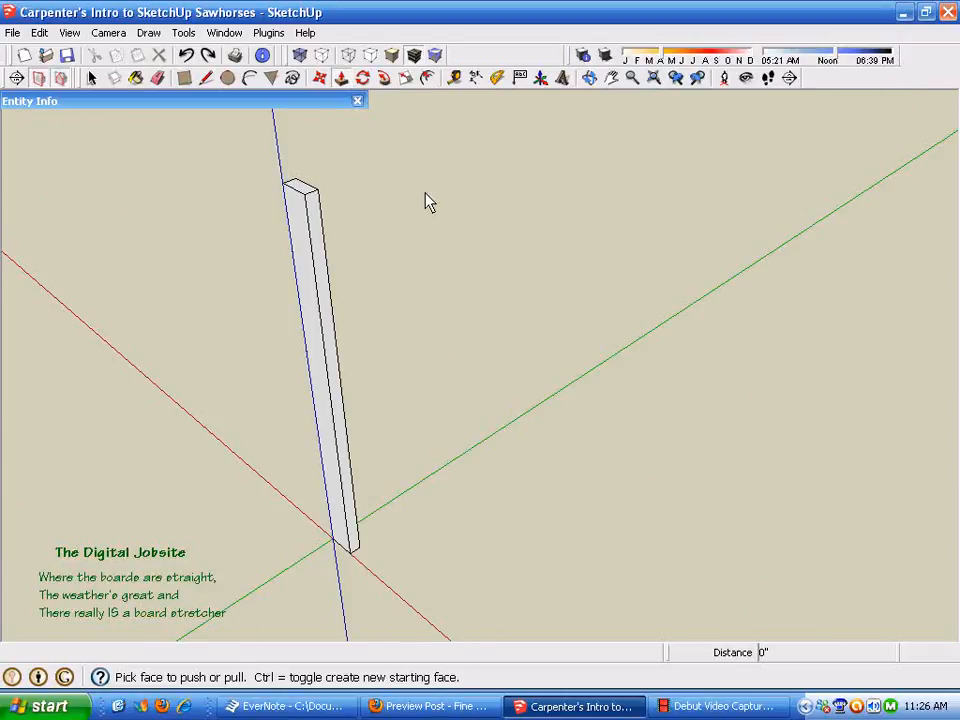
click(364, 80)
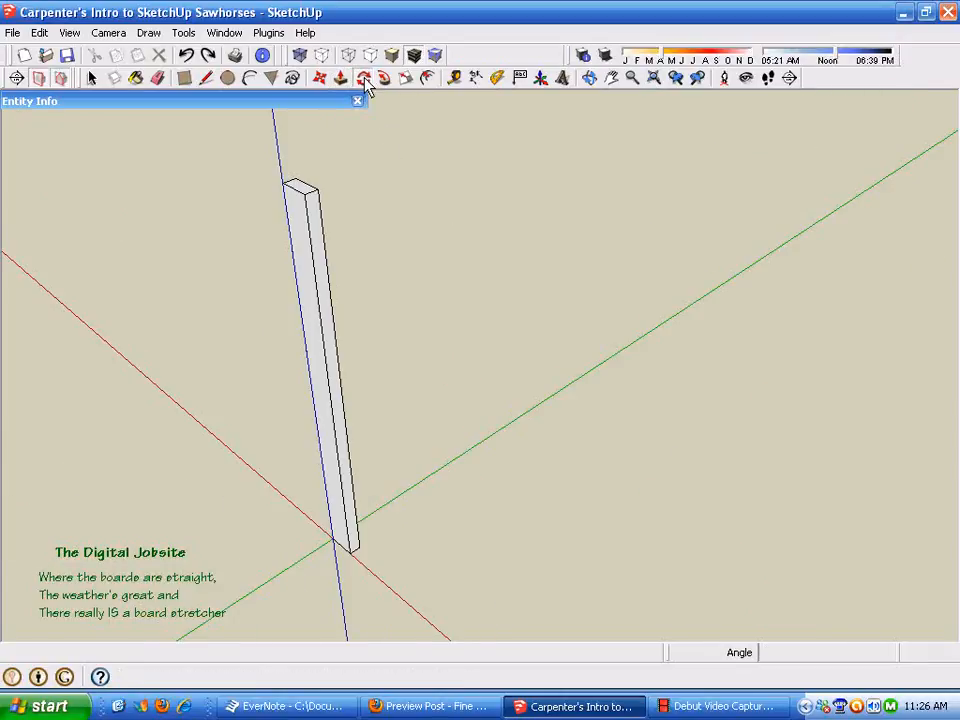
scroll(381, 546, up, 2)
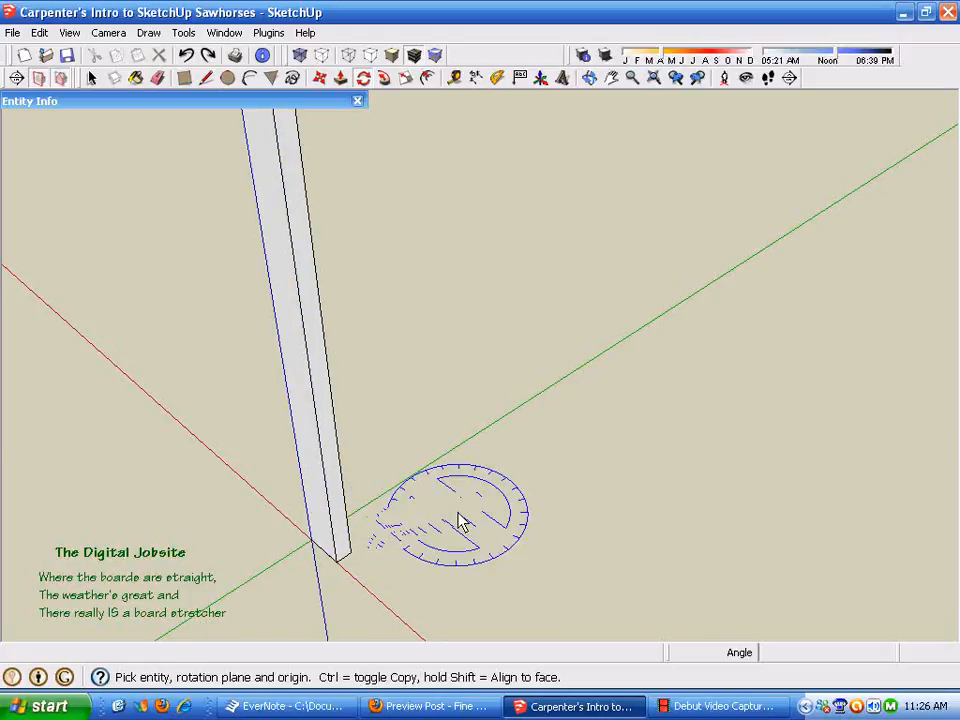
scroll(460, 520, down, 3)
scroll(490, 525, up, 5)
scroll(365, 535, up, 4)
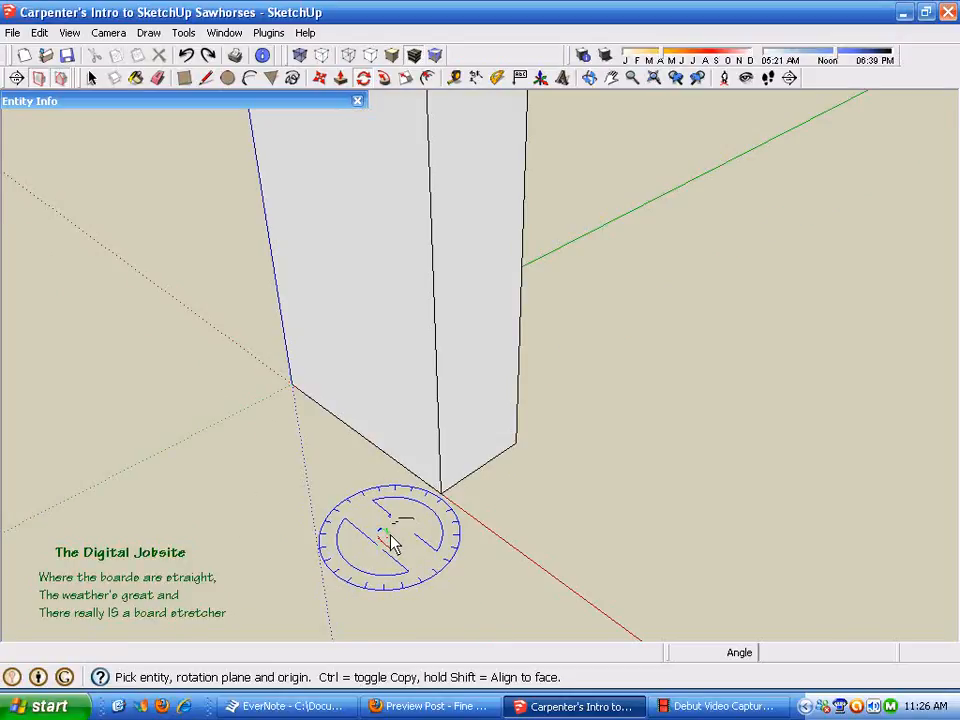
scroll(460, 510, down, 3)
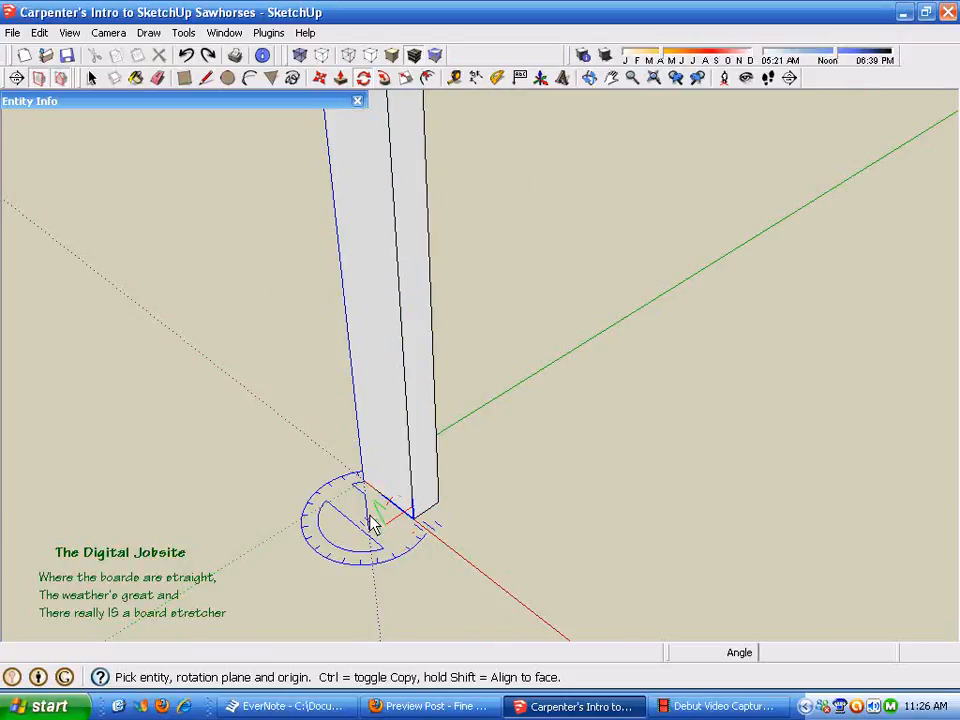
mouse_move(222, 268)
middle_down()
mouse_move(242, 388)
mouse_move(703, 362)
mouse_move(738, 226)
mouse_move(771, 189)
middle_up()
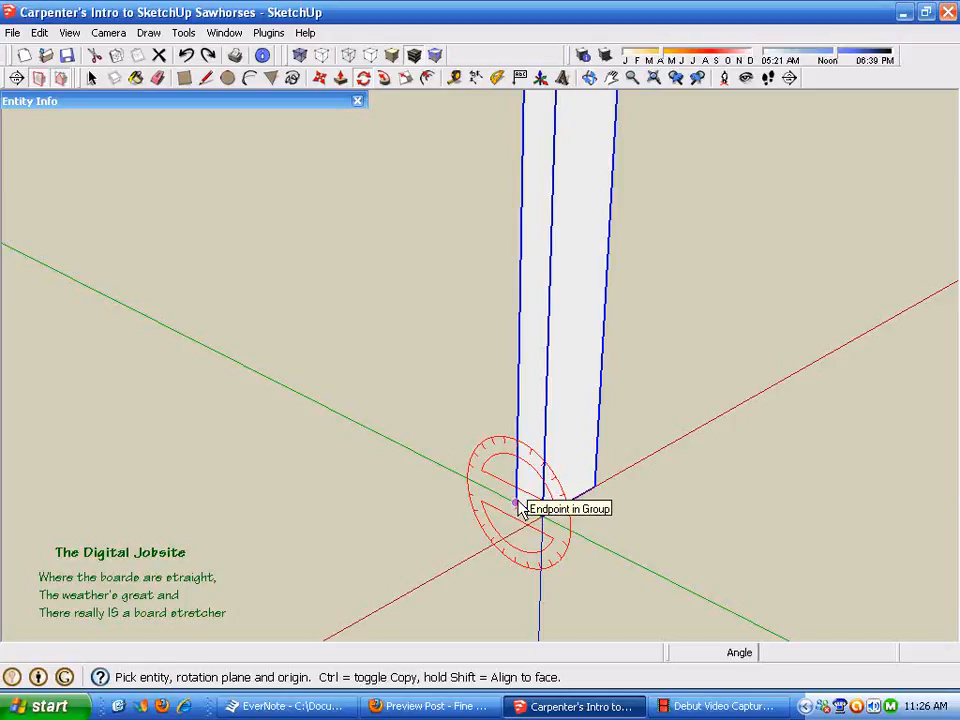
click(516, 503)
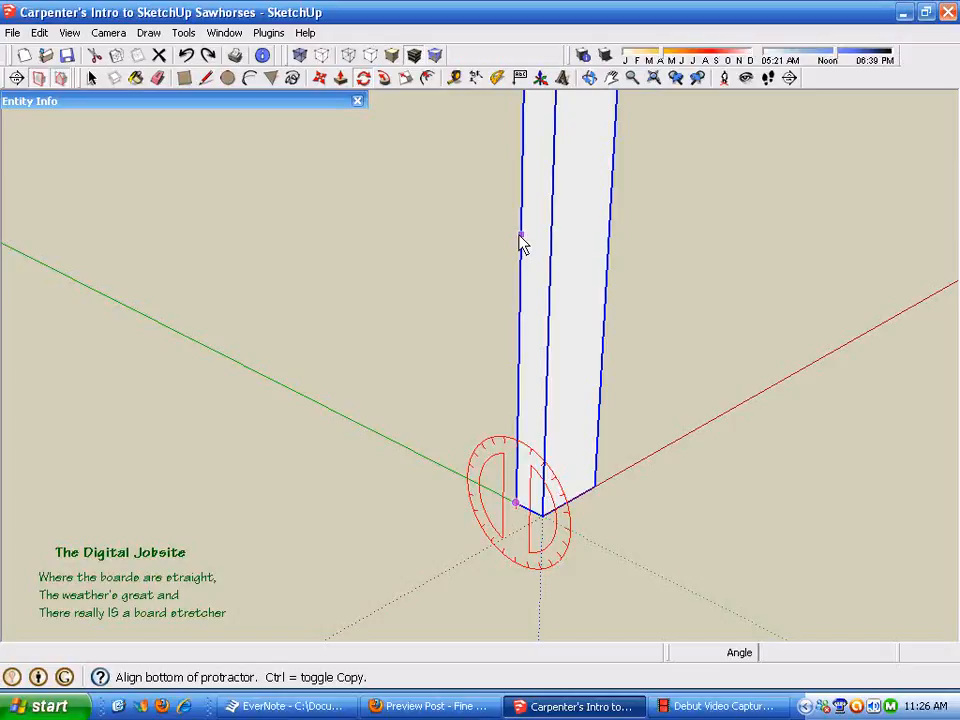
click(520, 237)
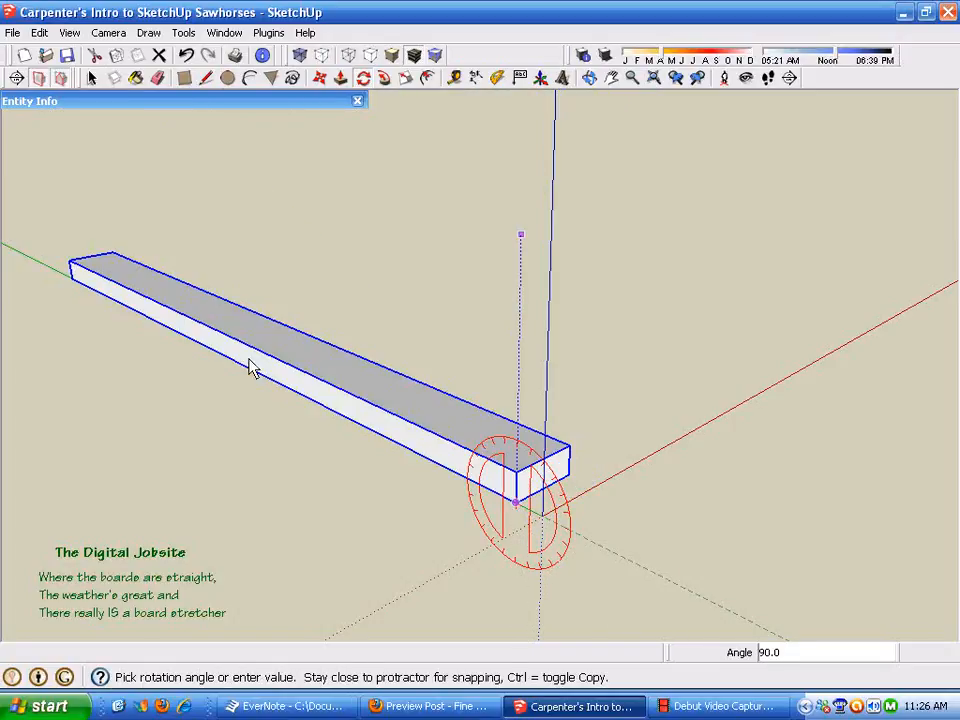
click(47, 273)
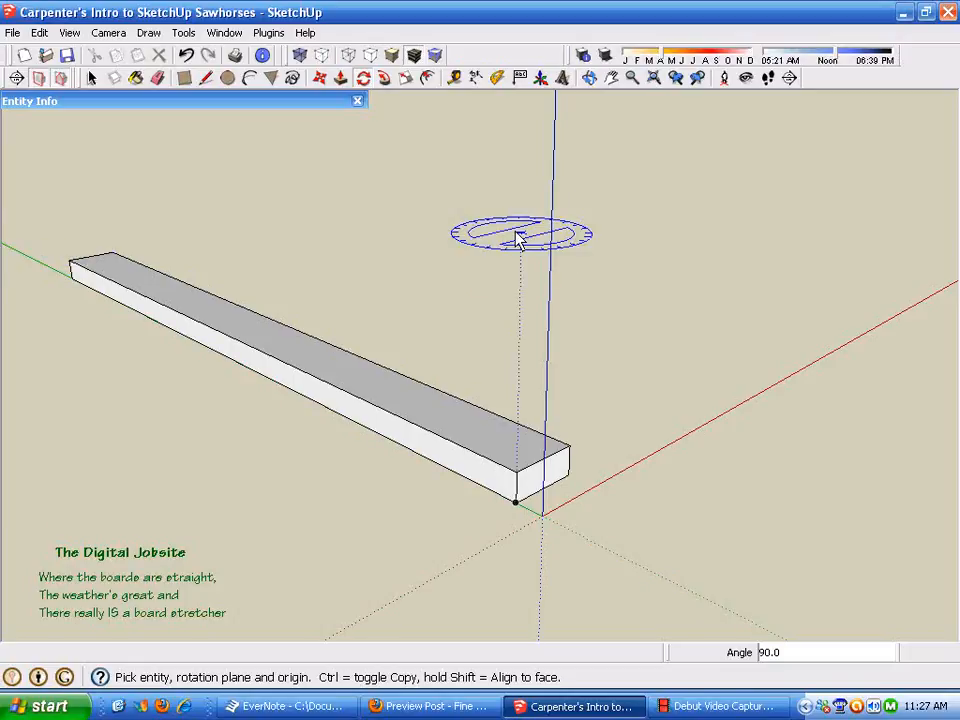
Examine the flat board and its position relative to the origin and axes from several angles and distances.
click(654, 82)
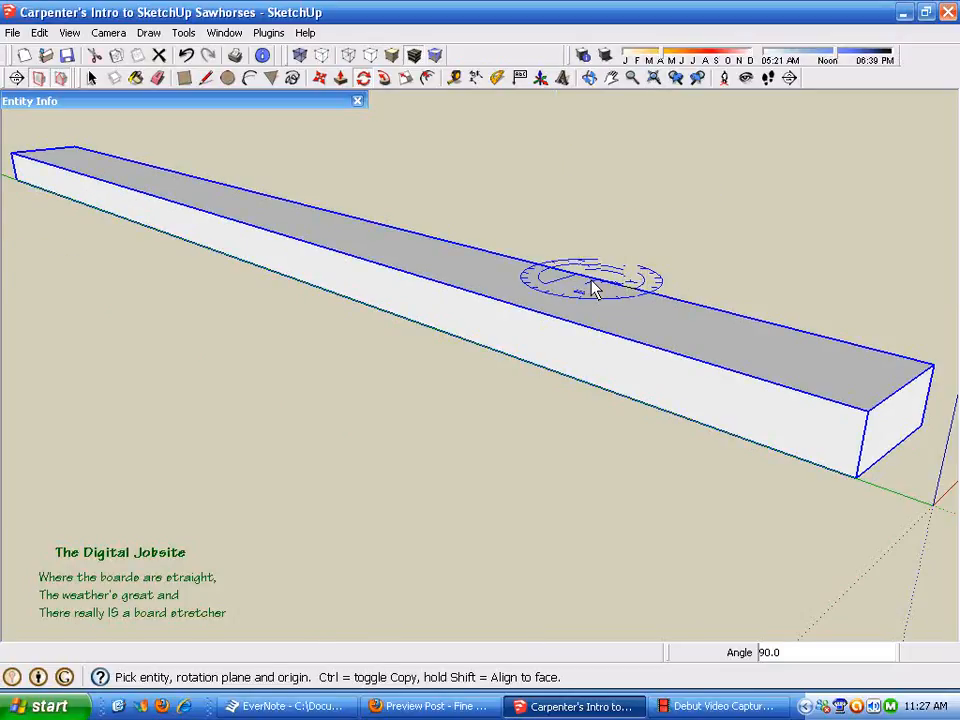
middle_drag(664, 244, 388, 240)
middle_drag(540, 240, 253, 334)
scroll(441, 253, down, 5)
scroll(442, 253, up, 6)
scroll(433, 256, down, 7)
scroll(379, 206, up, 7)
scroll(380, 207, down, 7)
key(q)
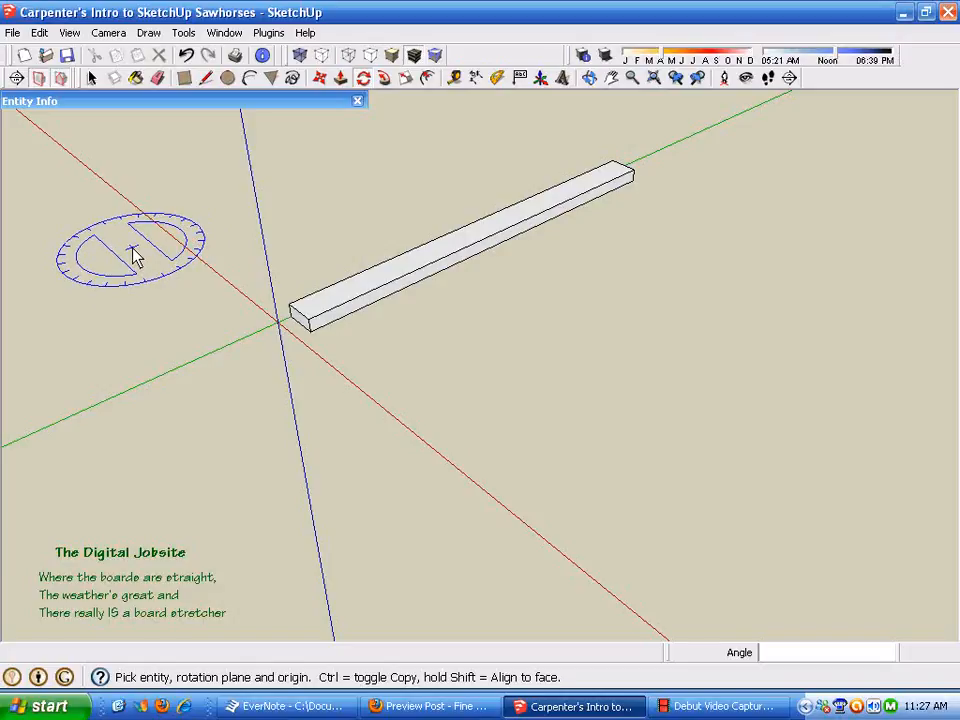
key(space)
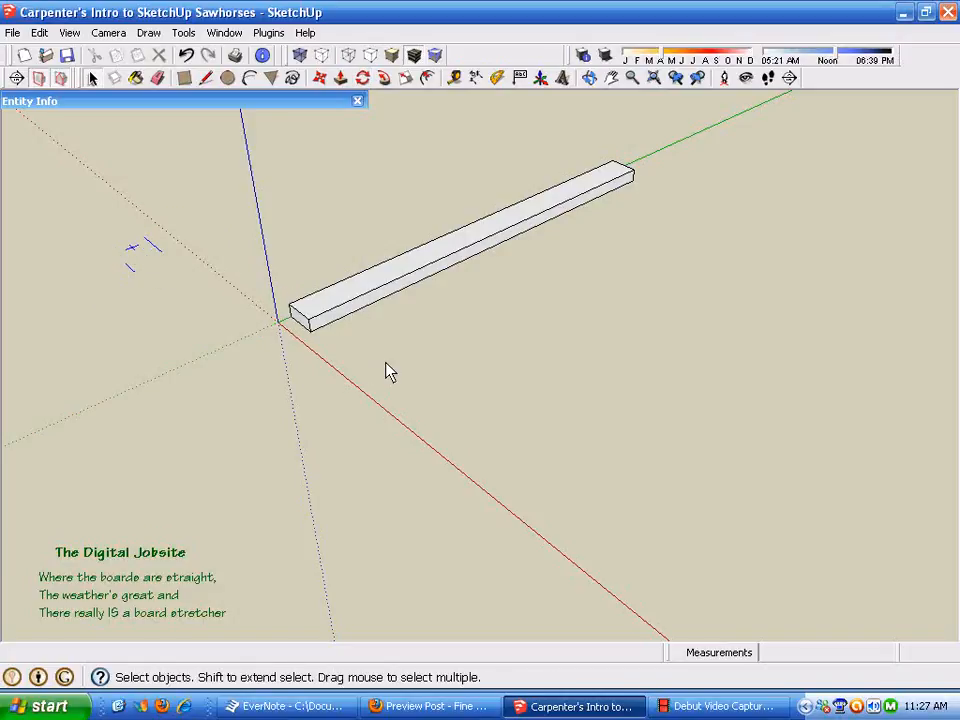
middle_drag(347, 253, 540, 364)
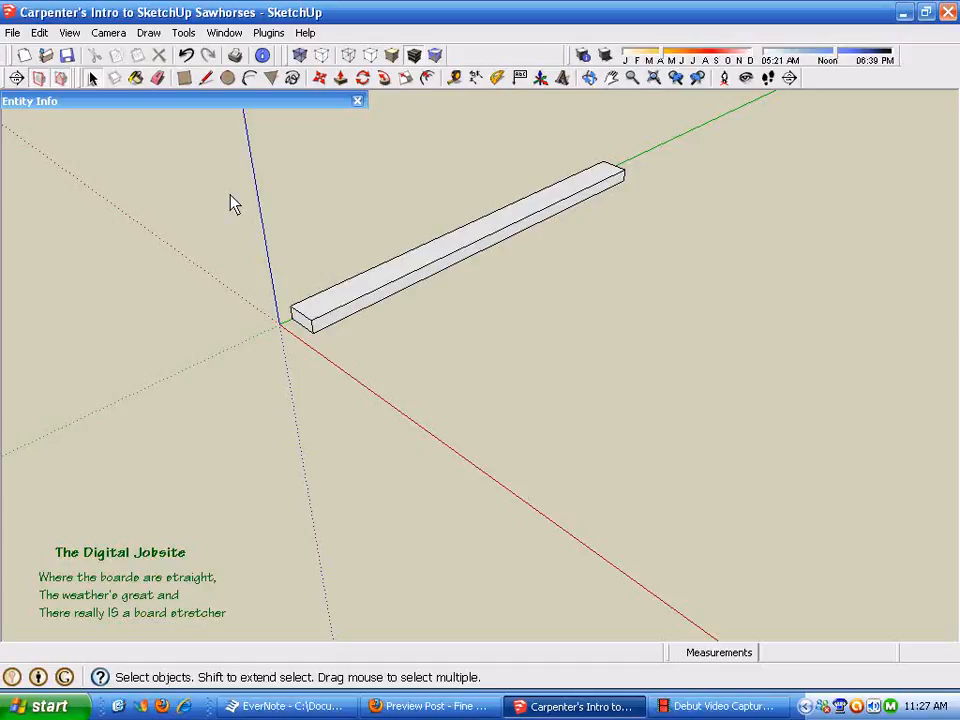
scroll(257, 320, up, 5)
scroll(258, 356, down, 3)
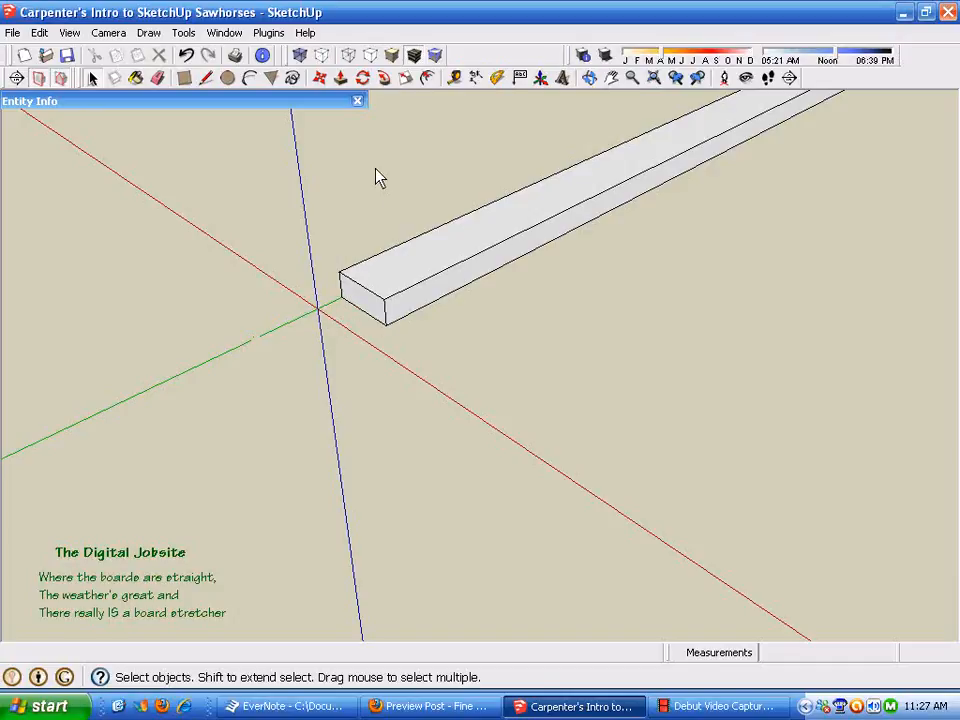
scroll(198, 354, down, 4)
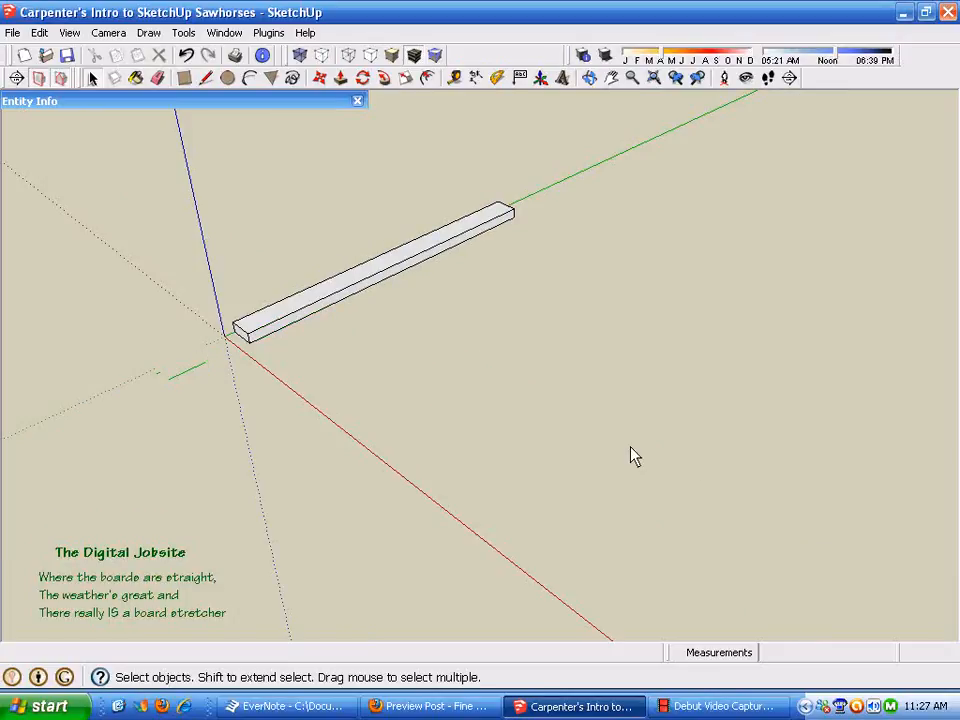
scroll(668, 472, down, 3)
scroll(408, 134, up, 4)
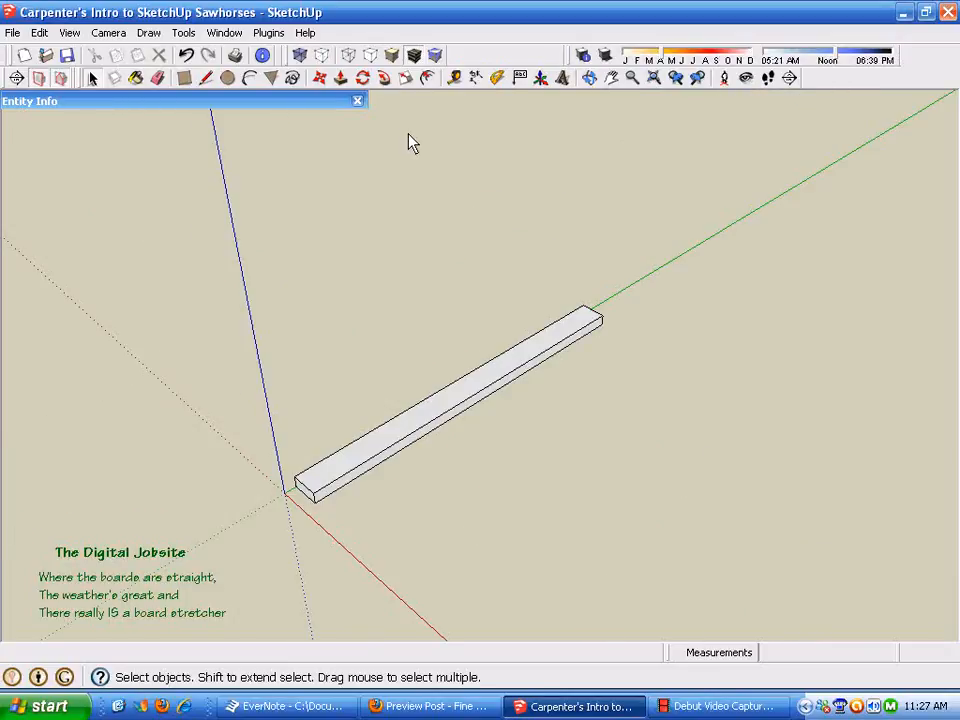
scroll(452, 178, down, 3)
middle_drag(626, 407, 666, 373)
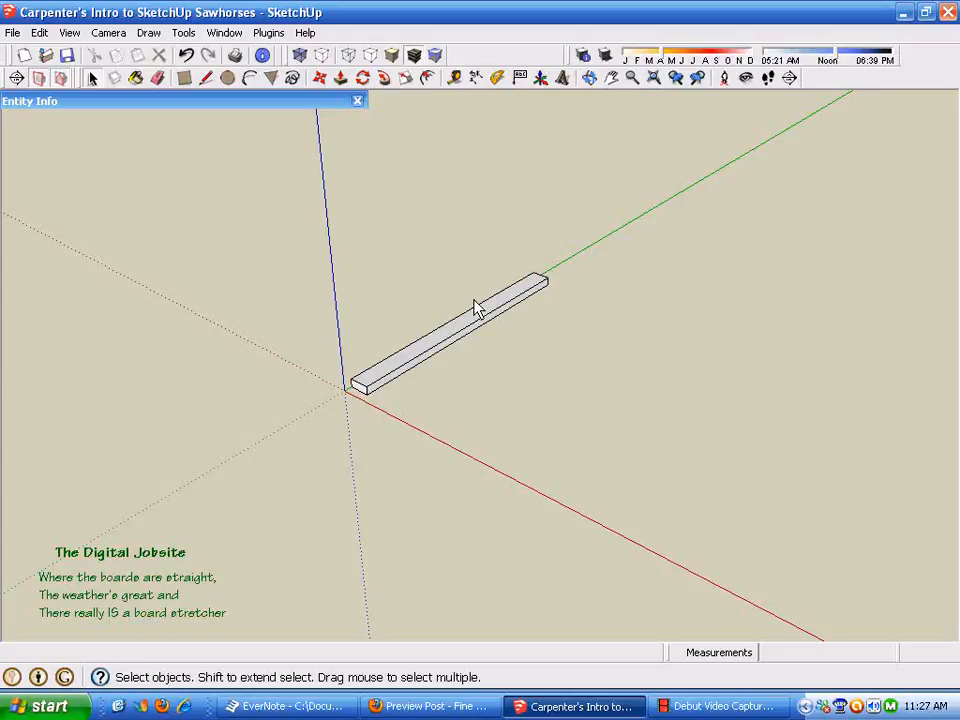
click(321, 79)
scroll(339, 435, up, 3)
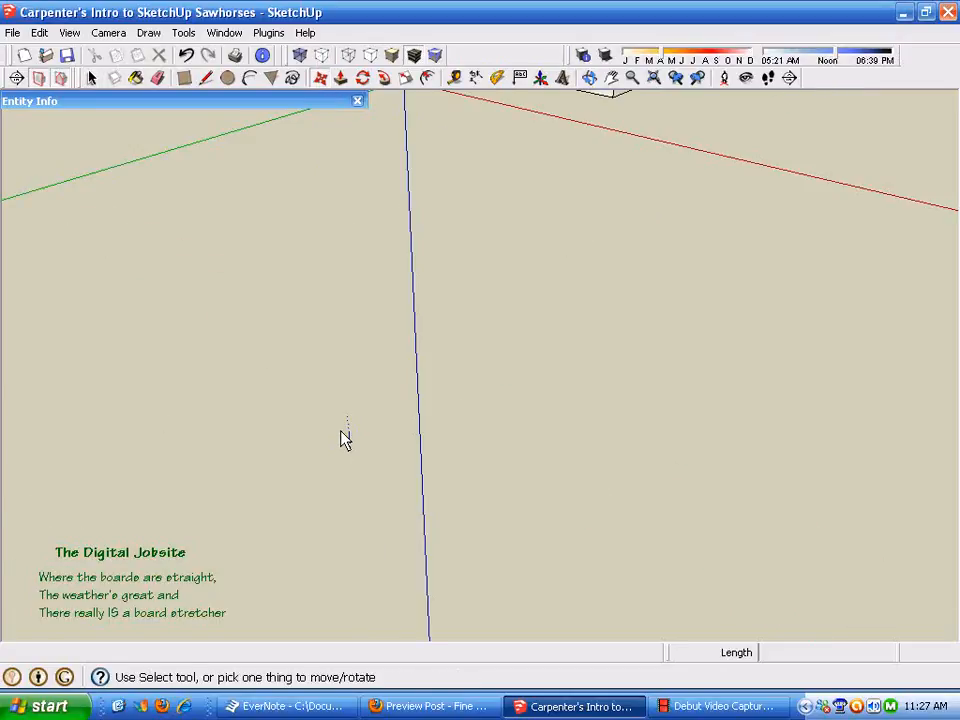
scroll(340, 433, down, 1)
key(space)
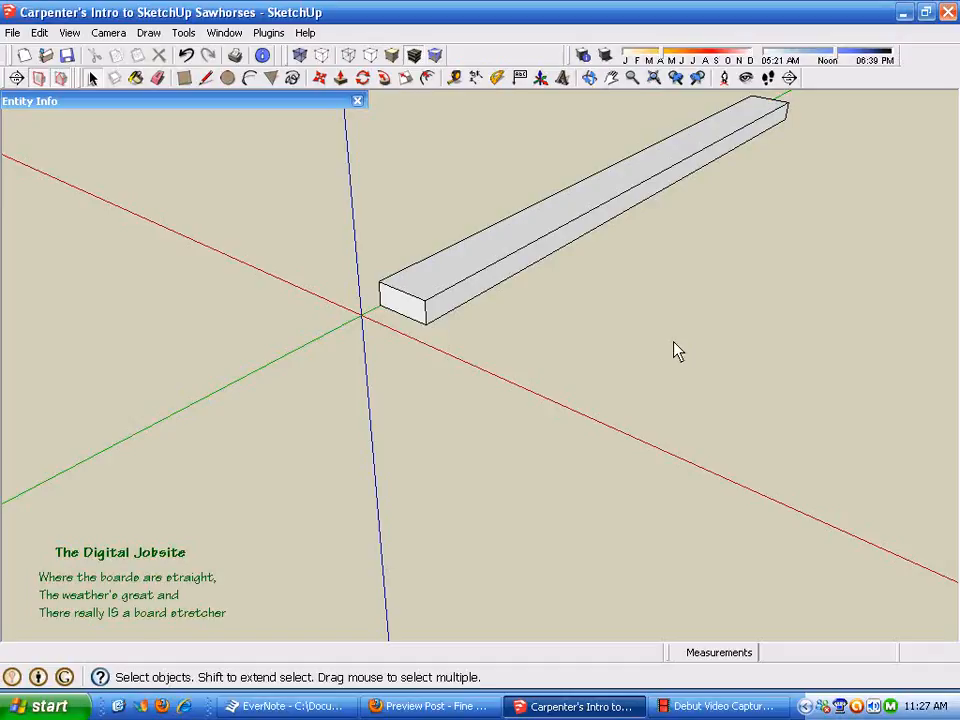
Select the flat board group and move it by its near bottom corner on the green axis to the origin.
click(466, 273)
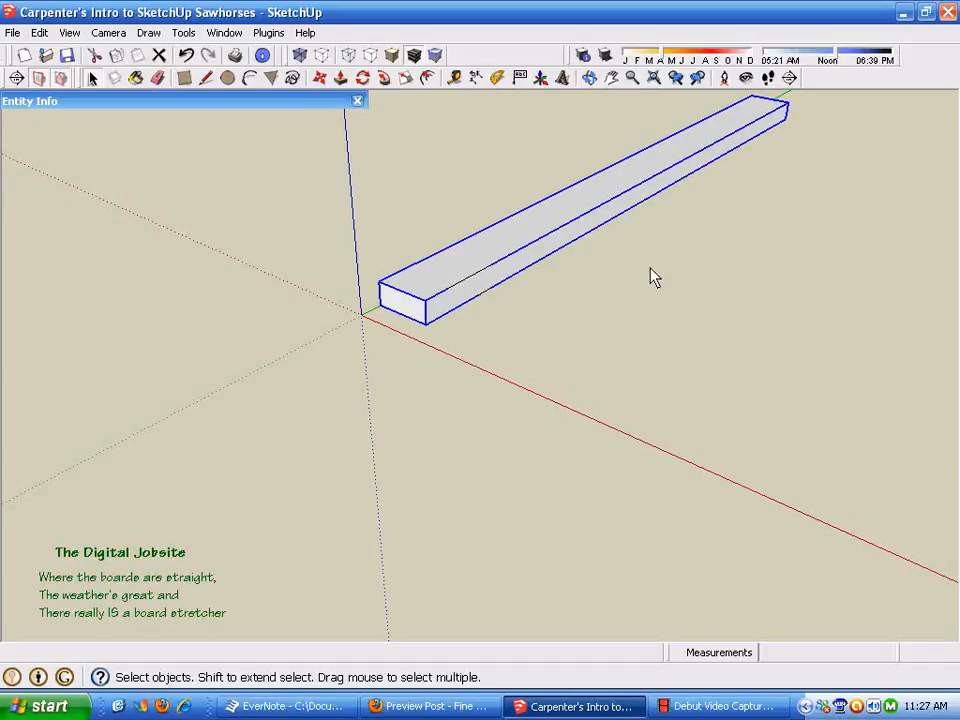
click(319, 78)
scroll(414, 400, up, 5)
scroll(440, 300, down, 6)
scroll(433, 156, up, 4)
scroll(433, 158, down, 4)
middle_drag(446, 159, 437, 189)
scroll(435, 200, up, 3)
mouse_move(429, 371)
middle_down()
mouse_move(439, 306)
mouse_move(433, 369)
middle_up()
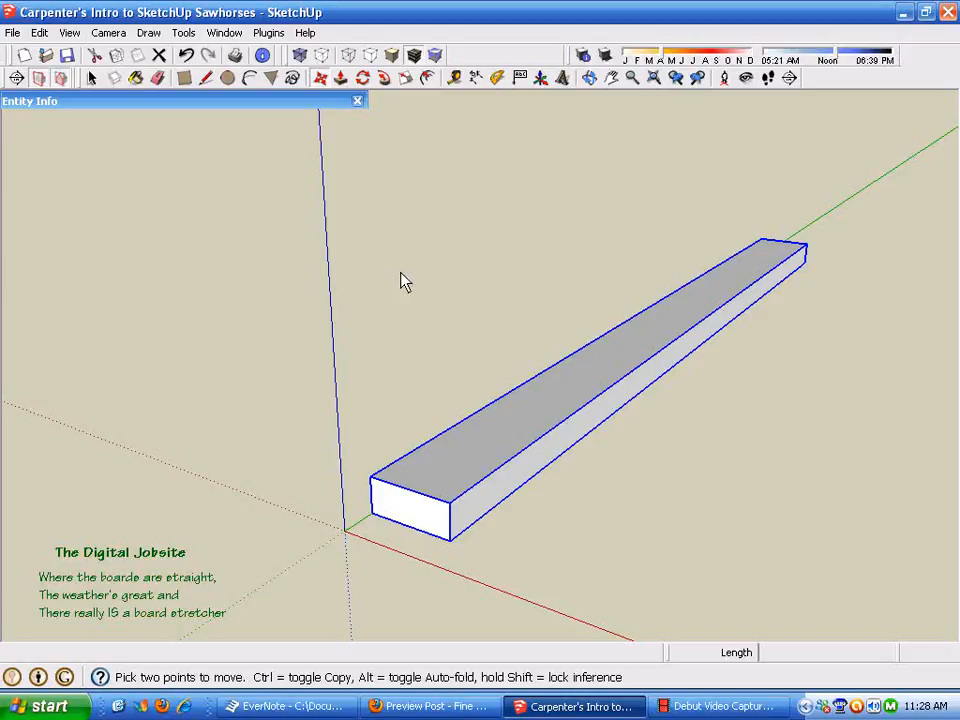
middle_drag(383, 291, 330, 290)
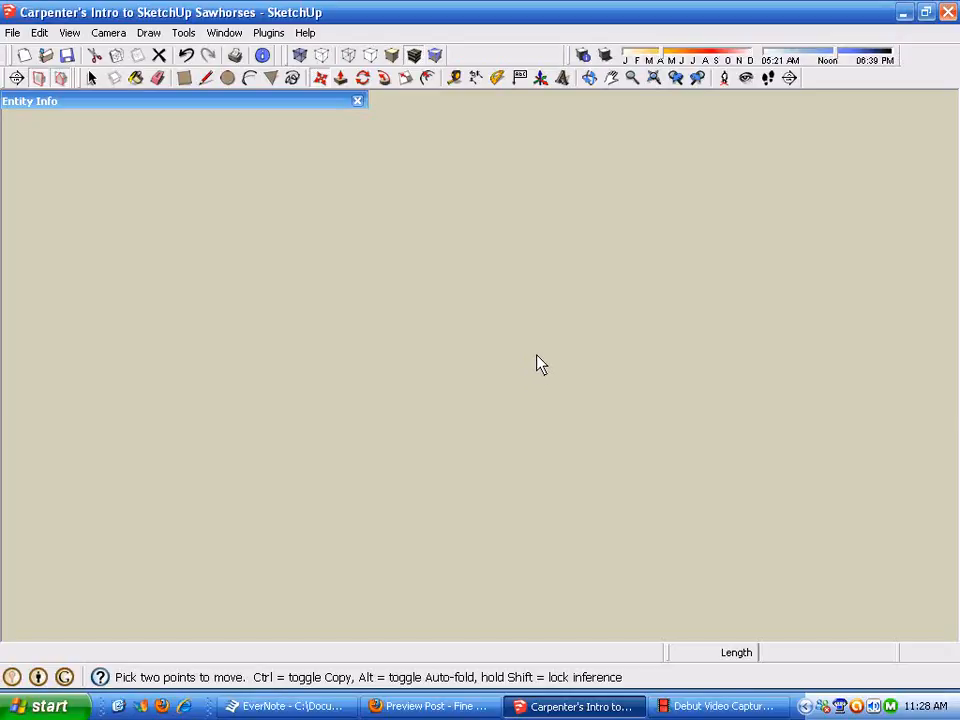
middle_drag(553, 364, 423, 335)
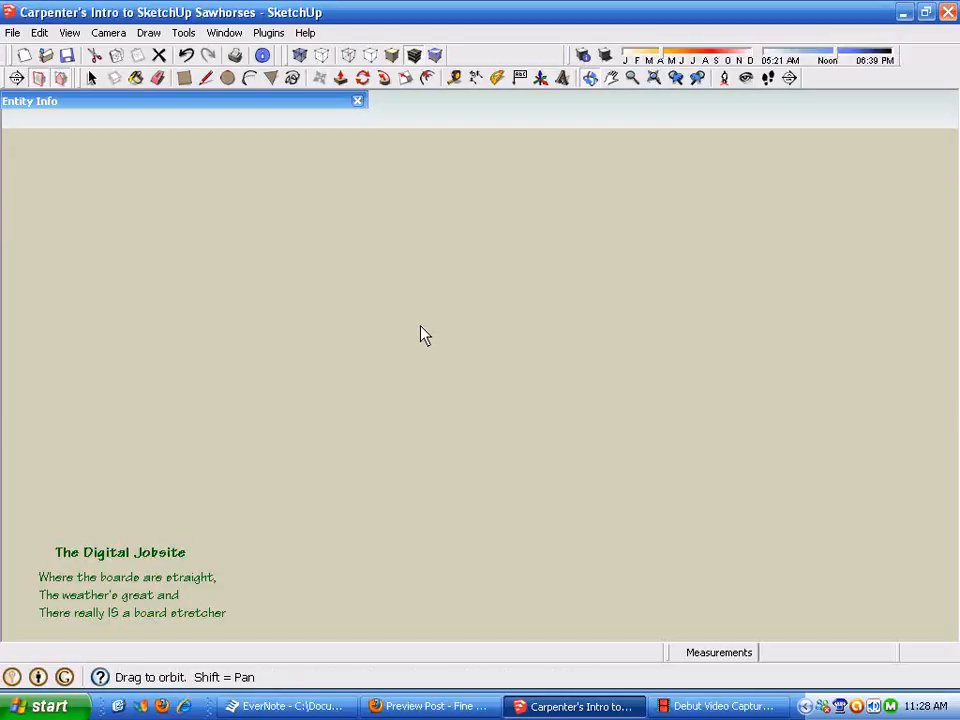
key(m)
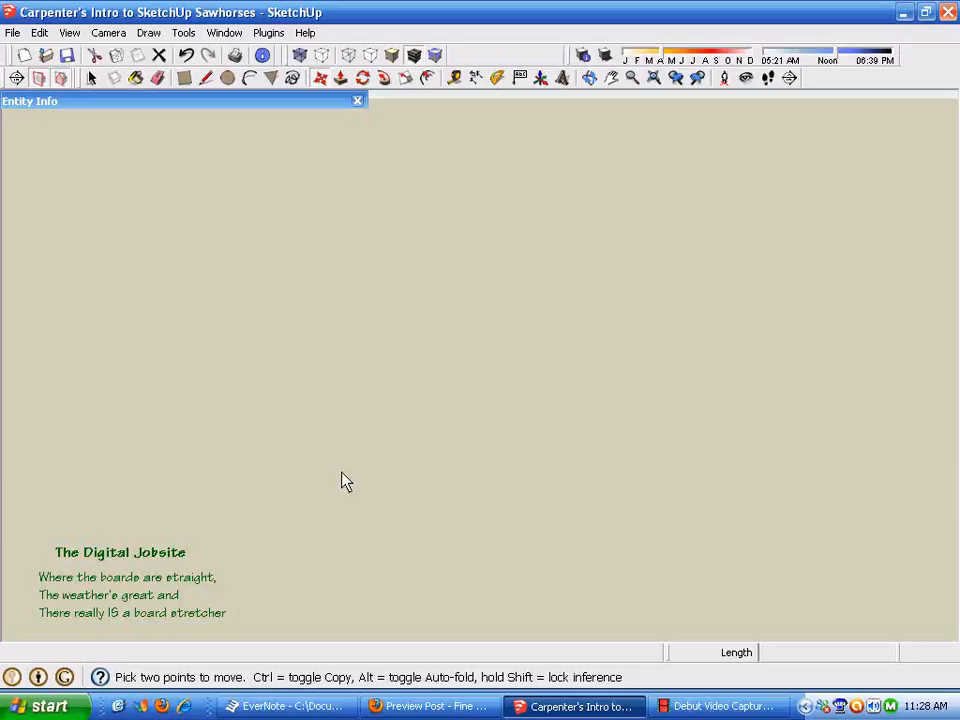
click(655, 83)
key(m)
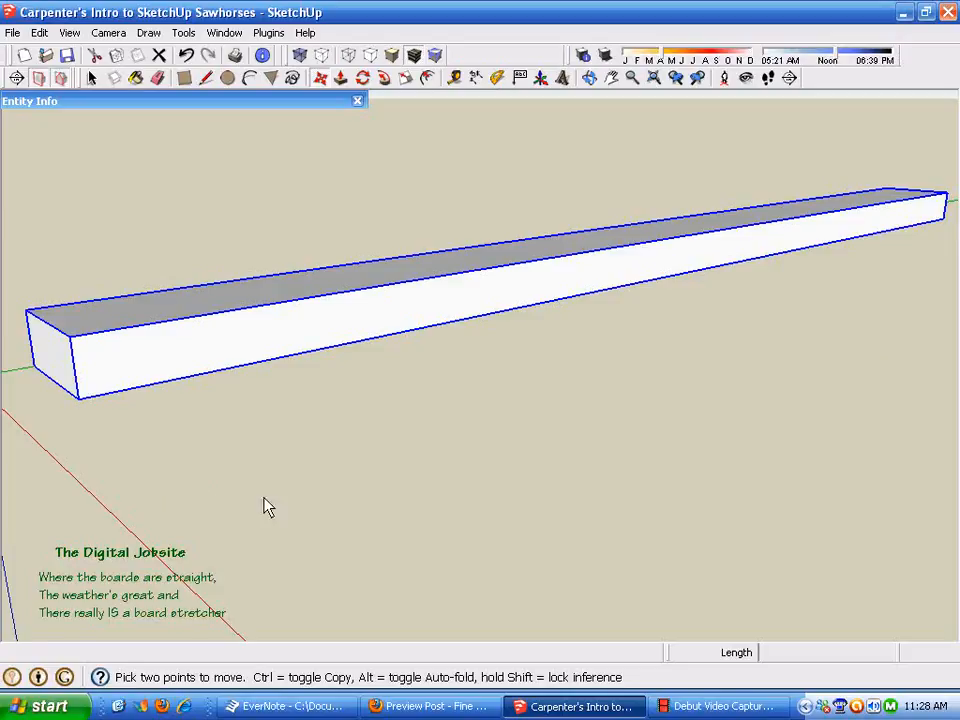
middle_drag(193, 484, 403, 516)
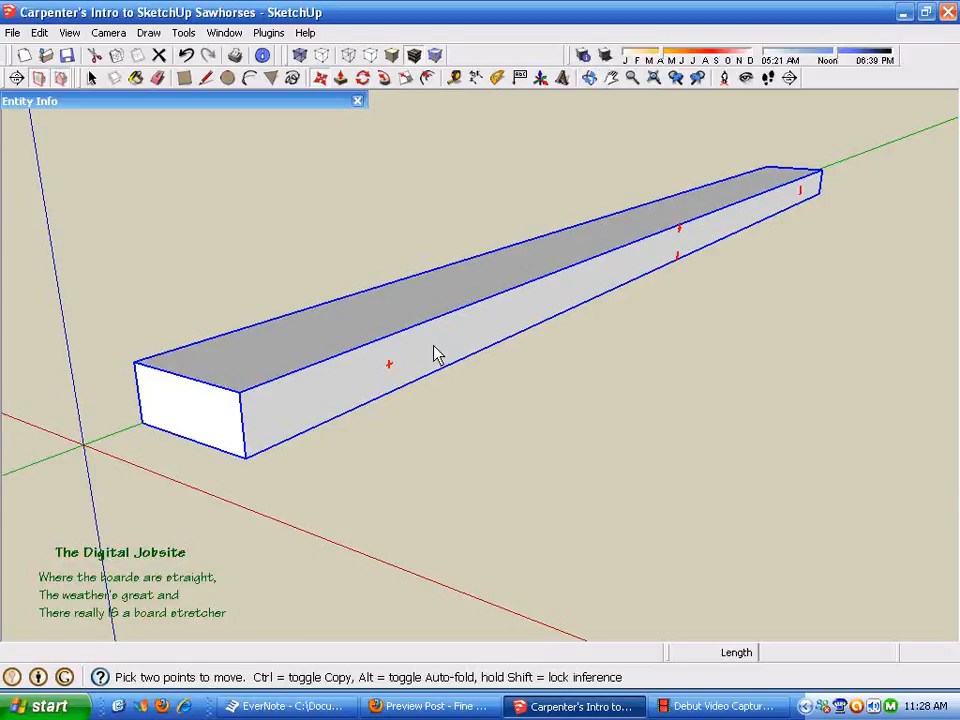
click(143, 427)
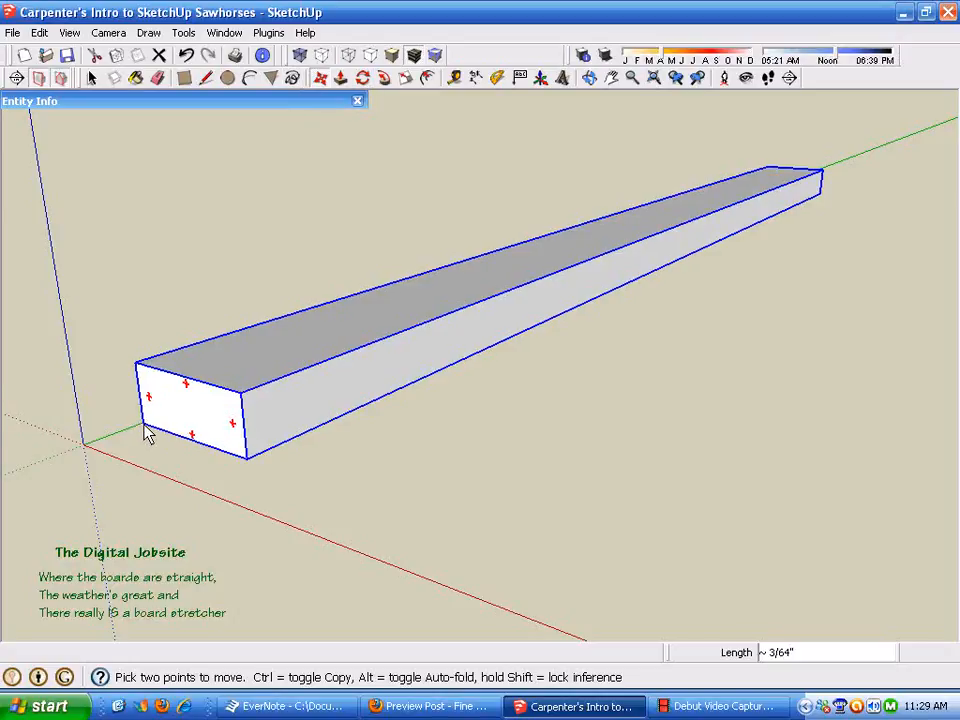
click(82, 446)
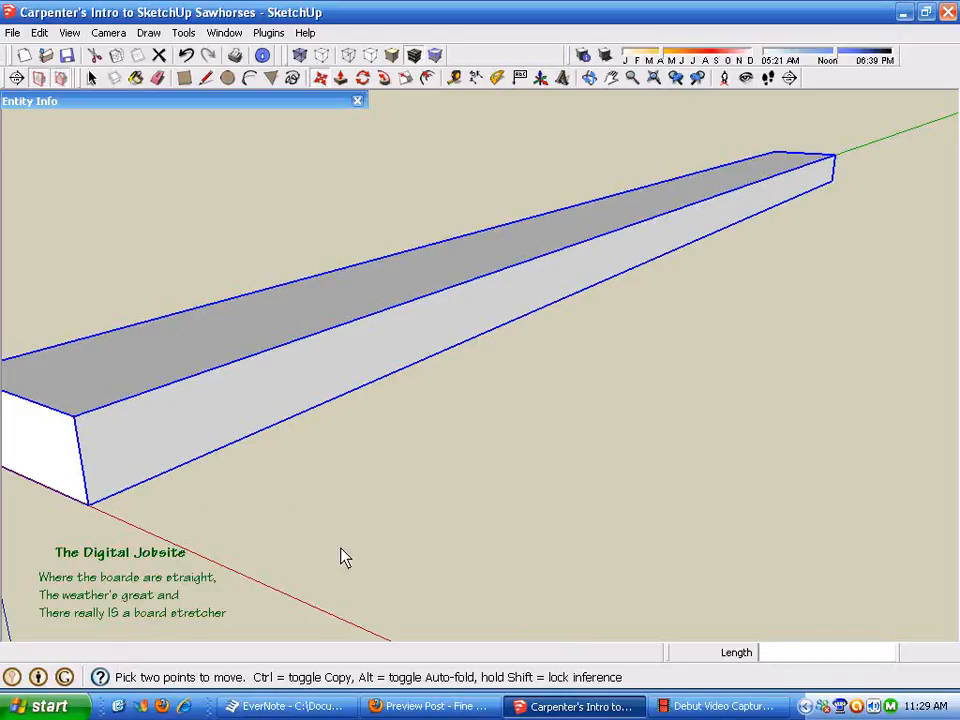
Move the board from its corner at the origin straight up along the blue axis by 32 inches.
middle_drag(347, 549, 446, 516)
scroll(471, 521, down, 5)
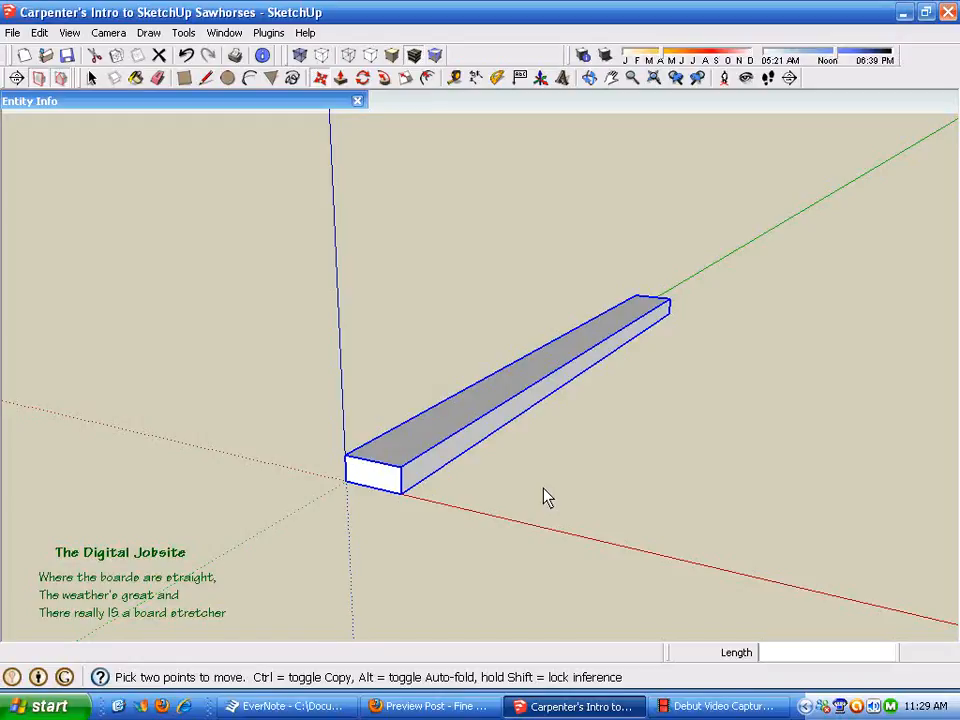
scroll(547, 500, down, 3)
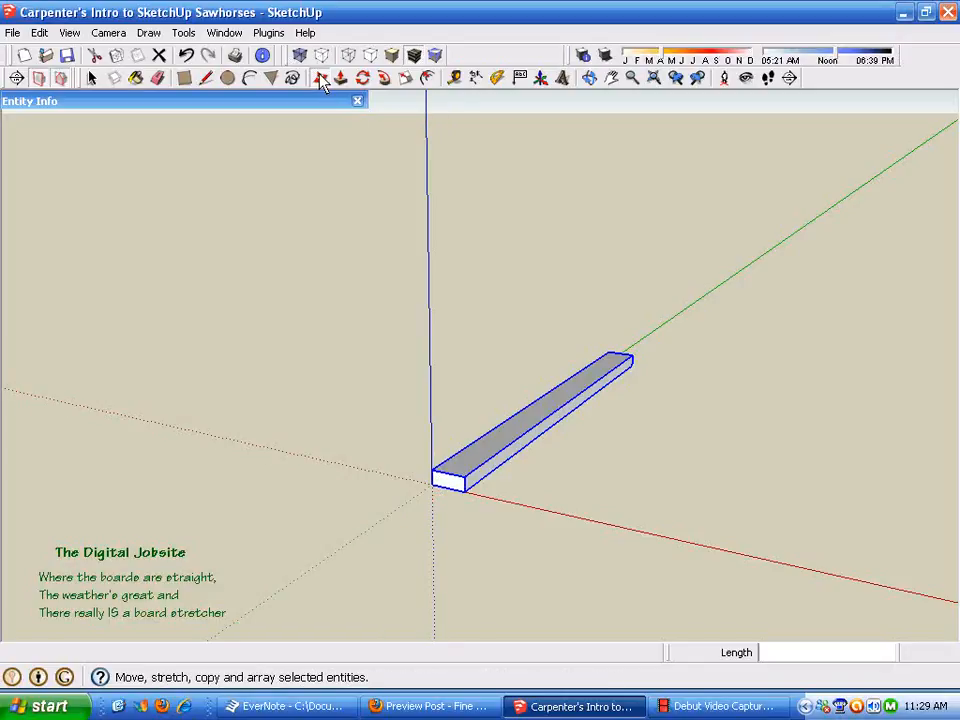
scroll(394, 510, up, 3)
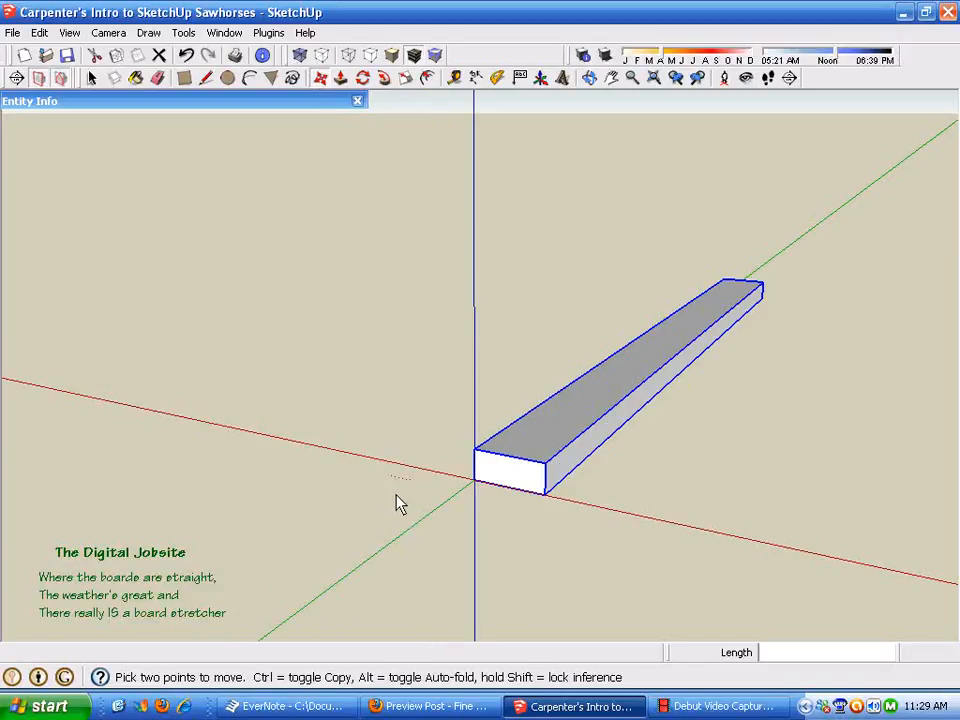
click(477, 483)
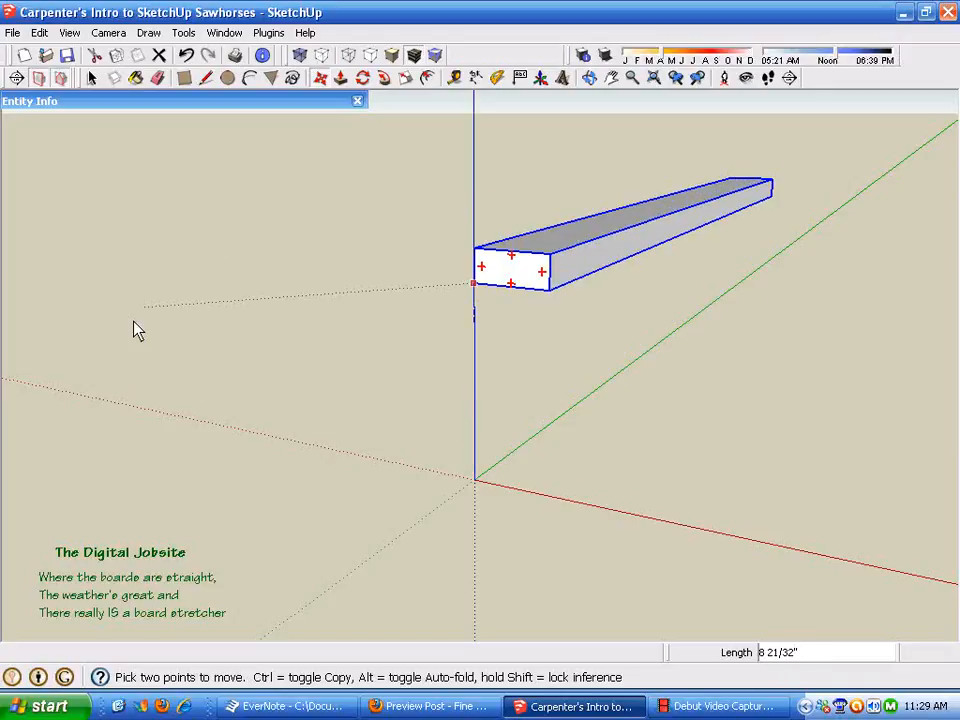
click(188, 259)
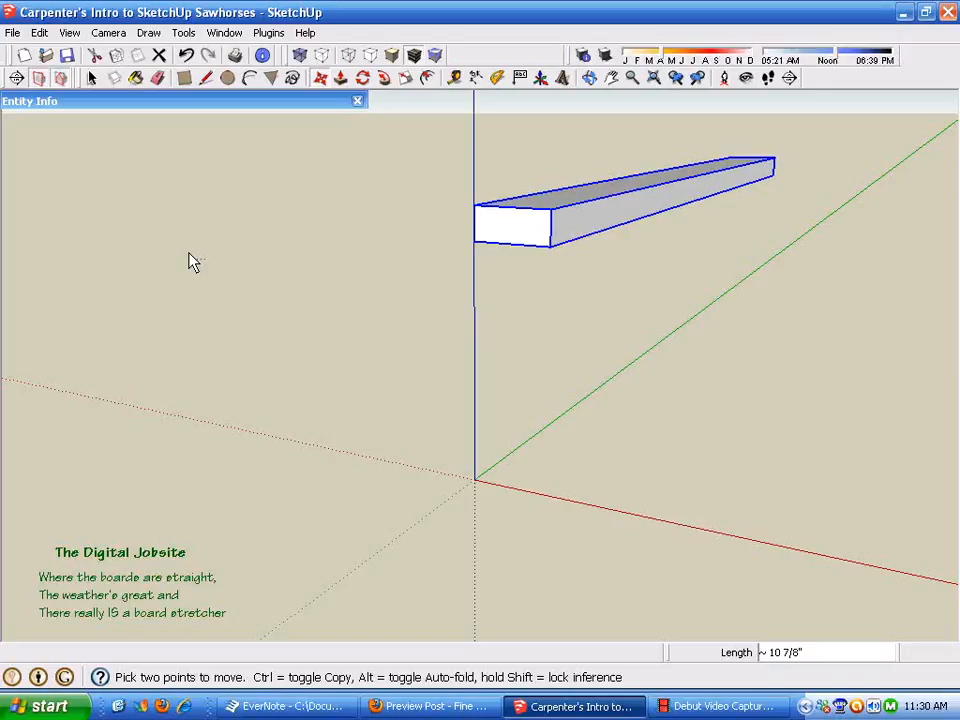
text(32)
key(Return)
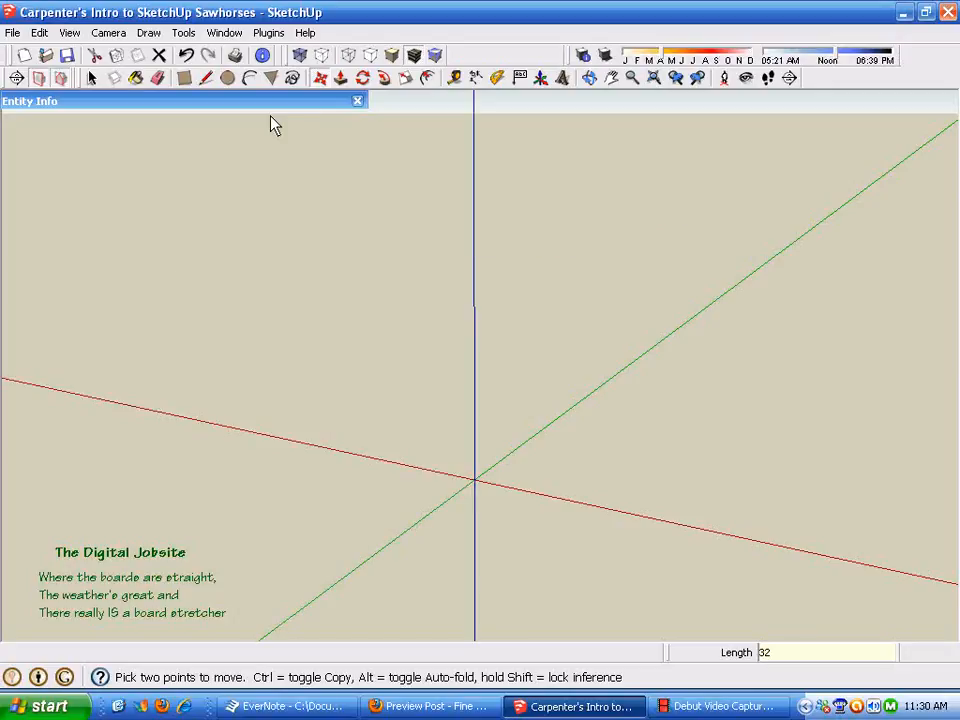
Lower the raised board by its near bottom corner 1.5 inches along the blue axis.
click(655, 82)
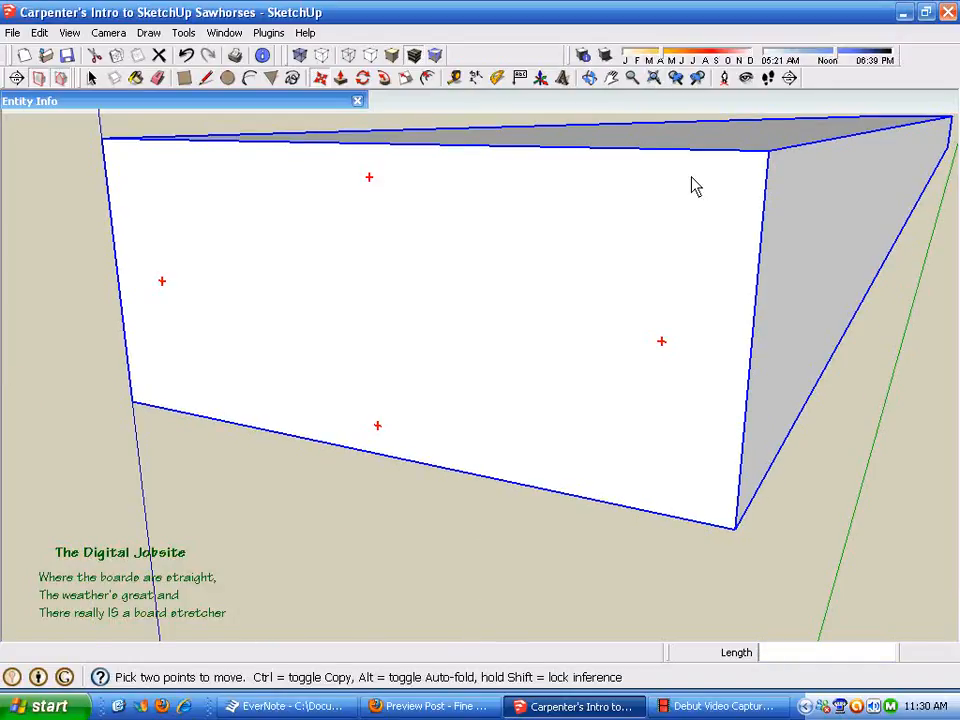
scroll(557, 257, down, 4)
scroll(492, 212, down, 5)
middle_drag(499, 159, 604, 167)
key(m)
scroll(512, 240, up, 2)
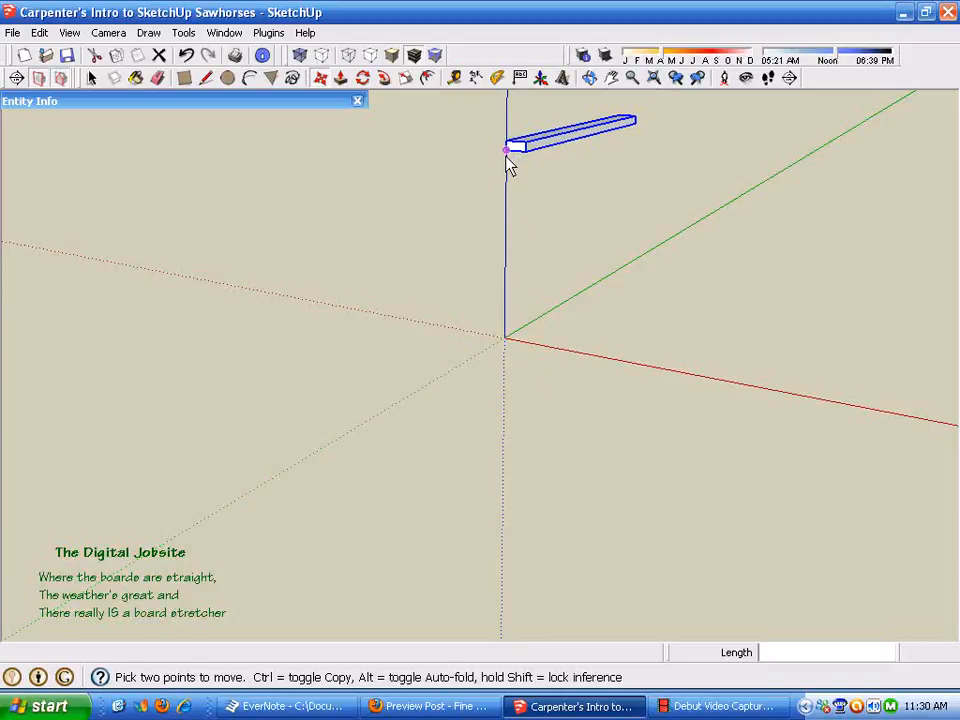
scroll(507, 164, up, 3)
scroll(505, 185, down, 2)
scroll(495, 139, up, 5)
scroll(505, 150, down, 3)
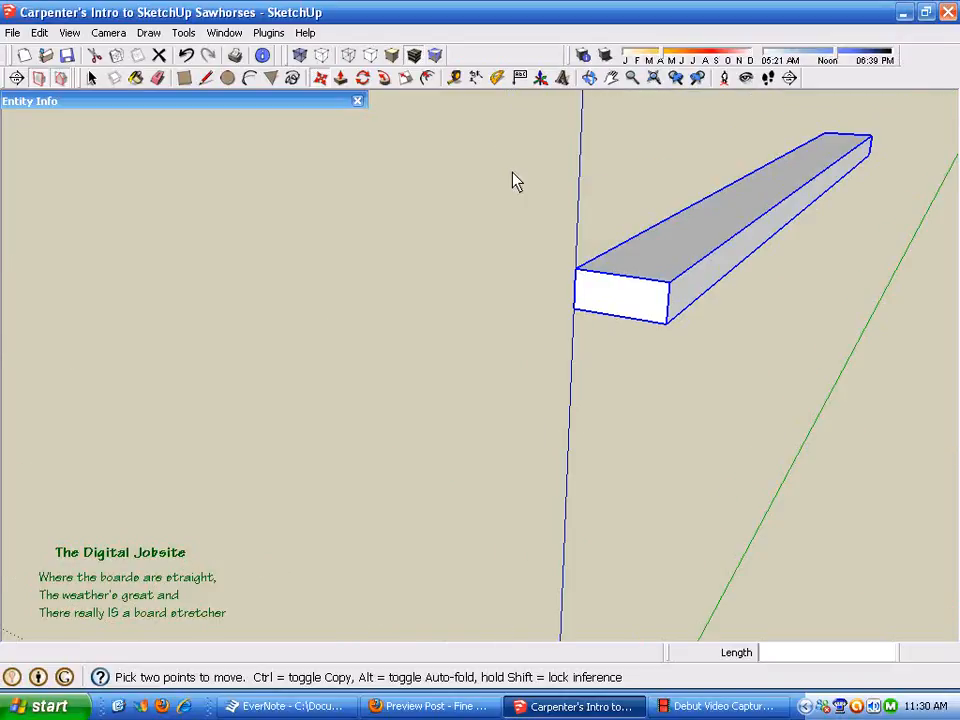
click(577, 314)
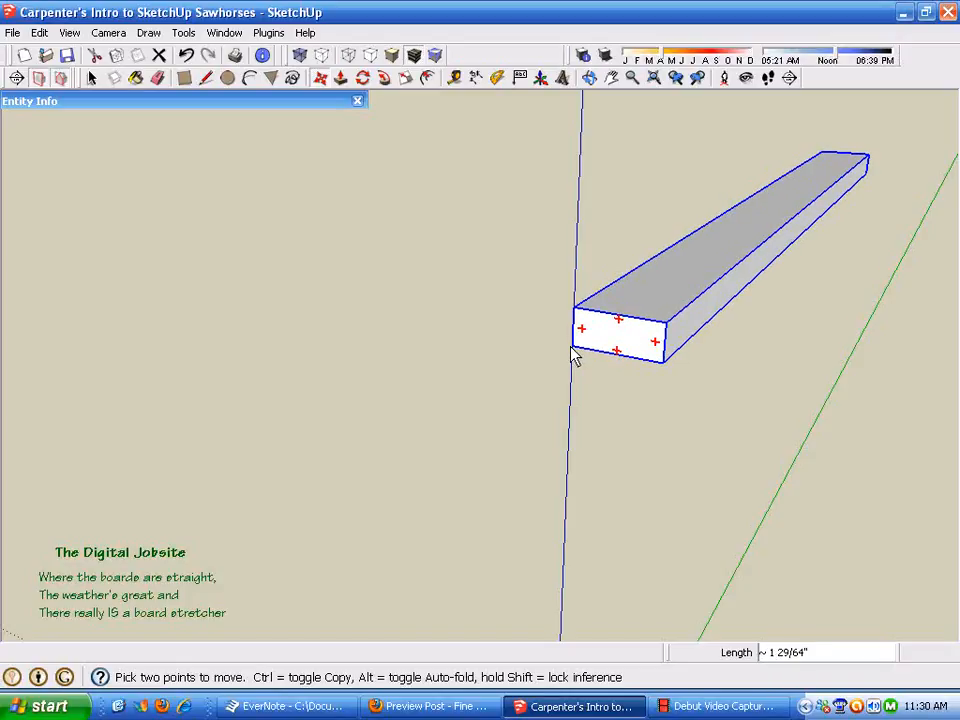
click(574, 357)
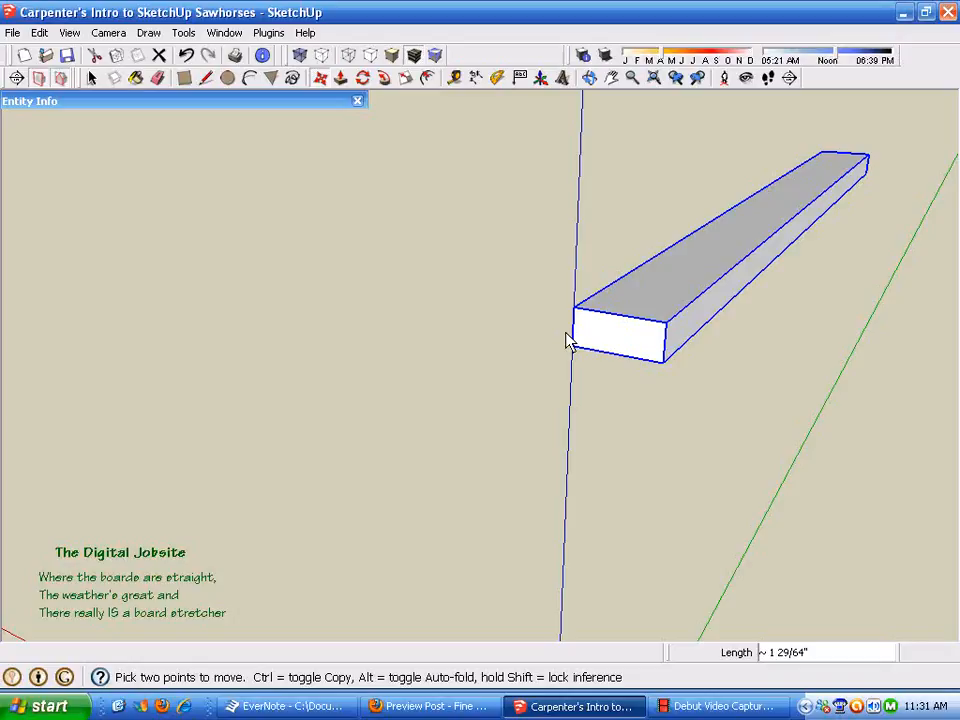
text(1.5)
key(Return)
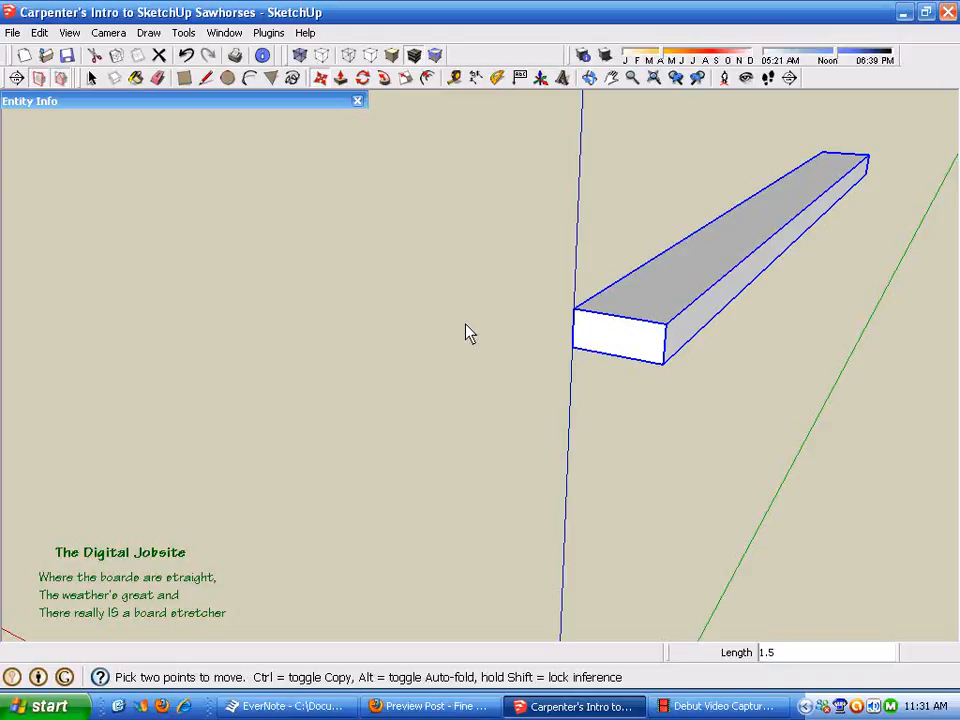
Deselect the board and examine its raised position relative to the origin and the blue axis.
key(space)
scroll(285, 290, down, 3)
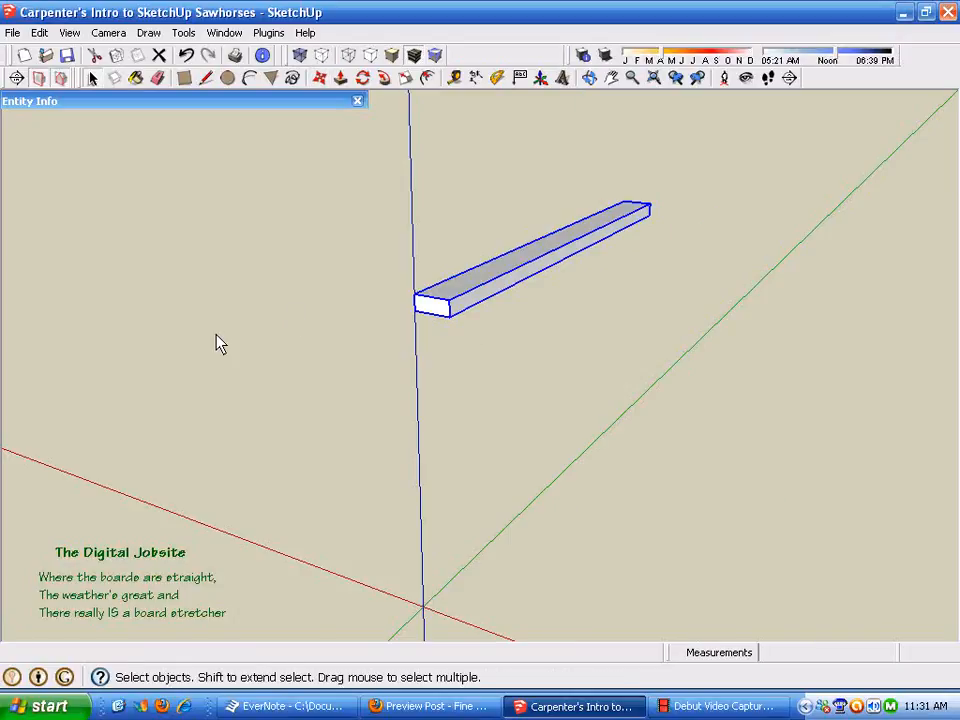
middle_drag(678, 378, 579, 435)
scroll(445, 428, up, 3)
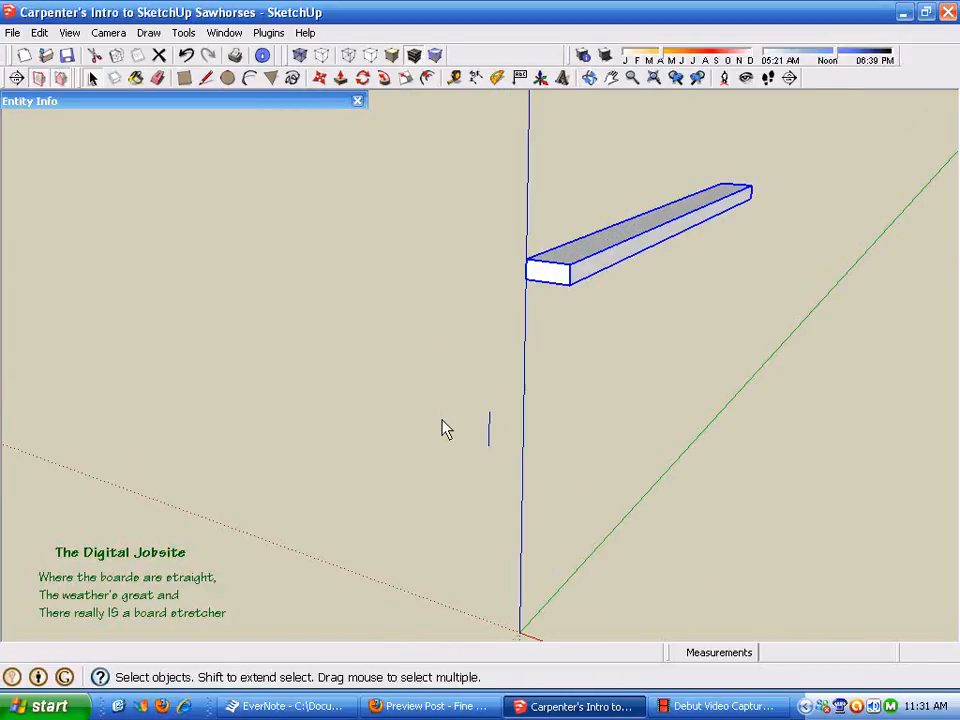
scroll(400, 390, down, 3)
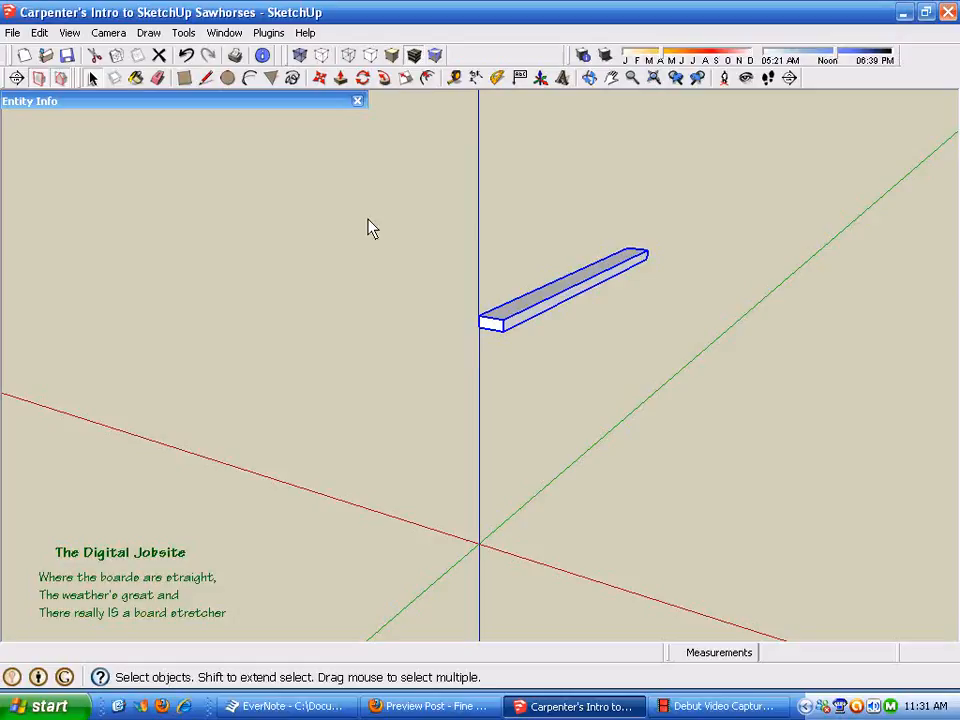
click(437, 345)
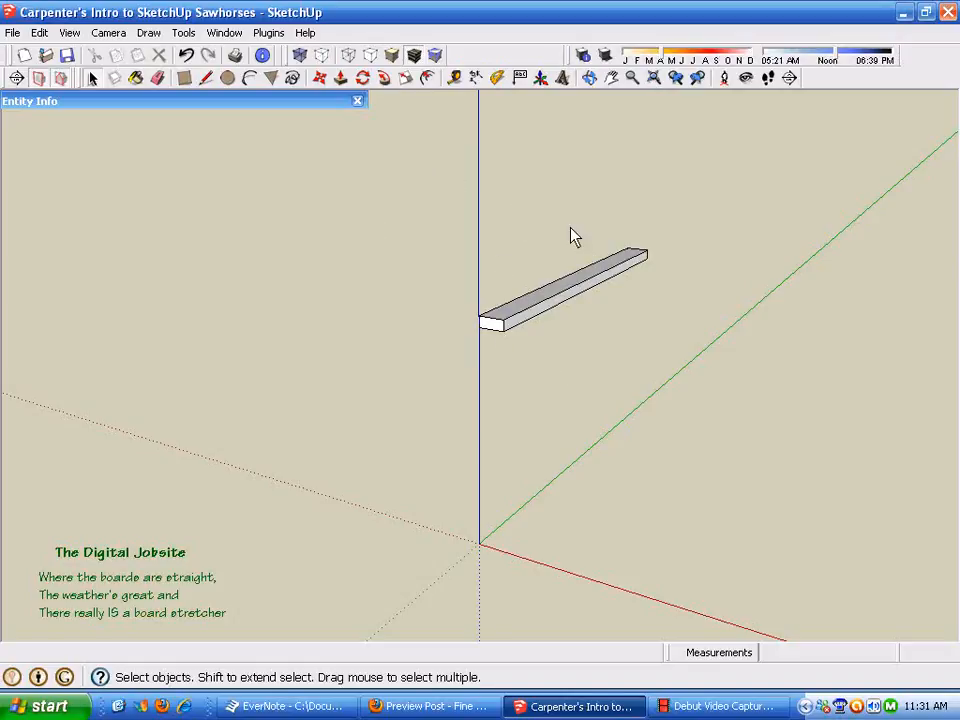
scroll(640, 230, up, 2)
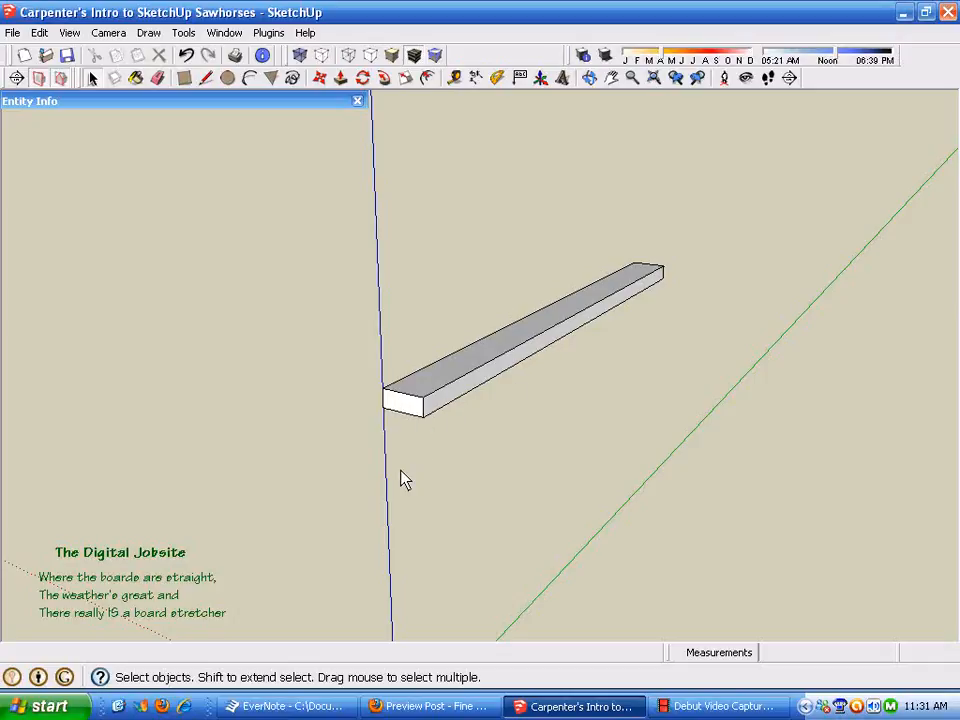
scroll(455, 455, up, 3)
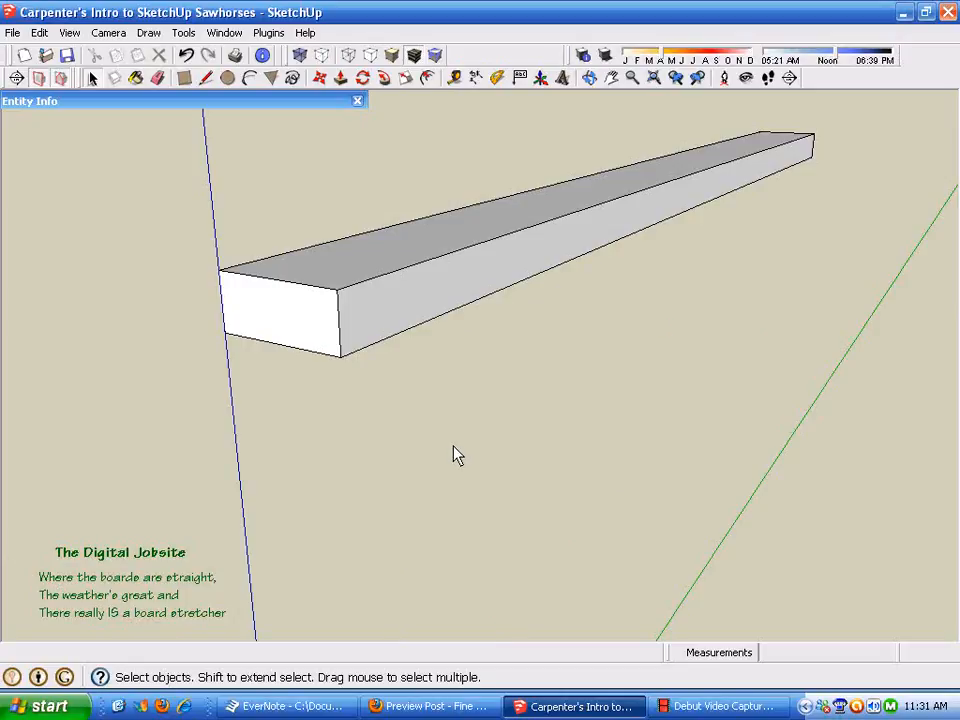
Try to move the board by its near upper corner on the blue axis, and undo the slight shift.
triple_click(264, 332)
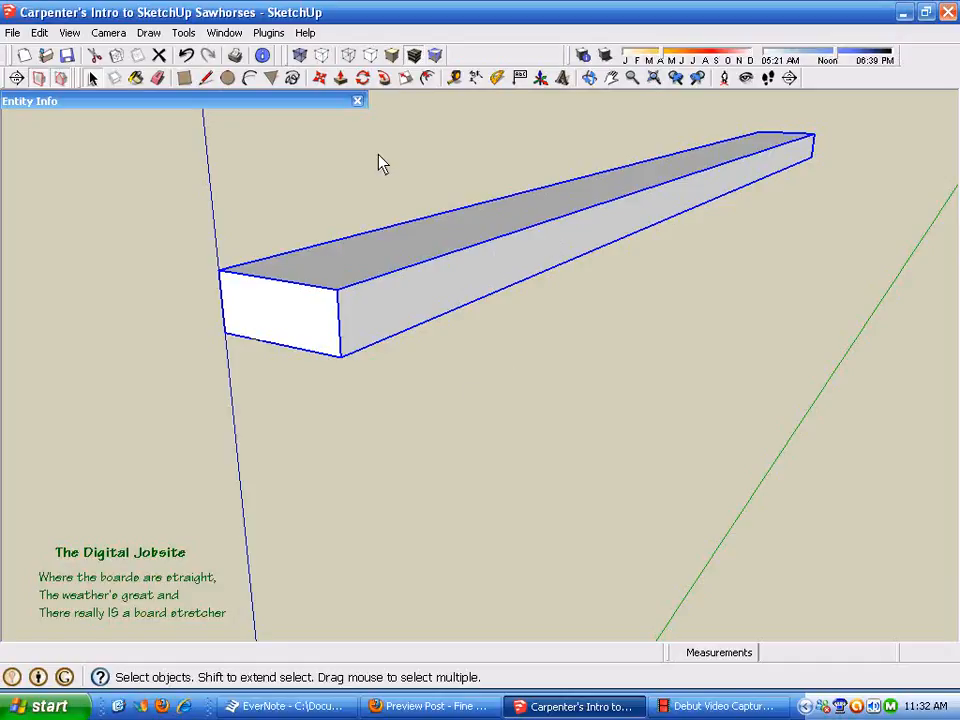
click(320, 79)
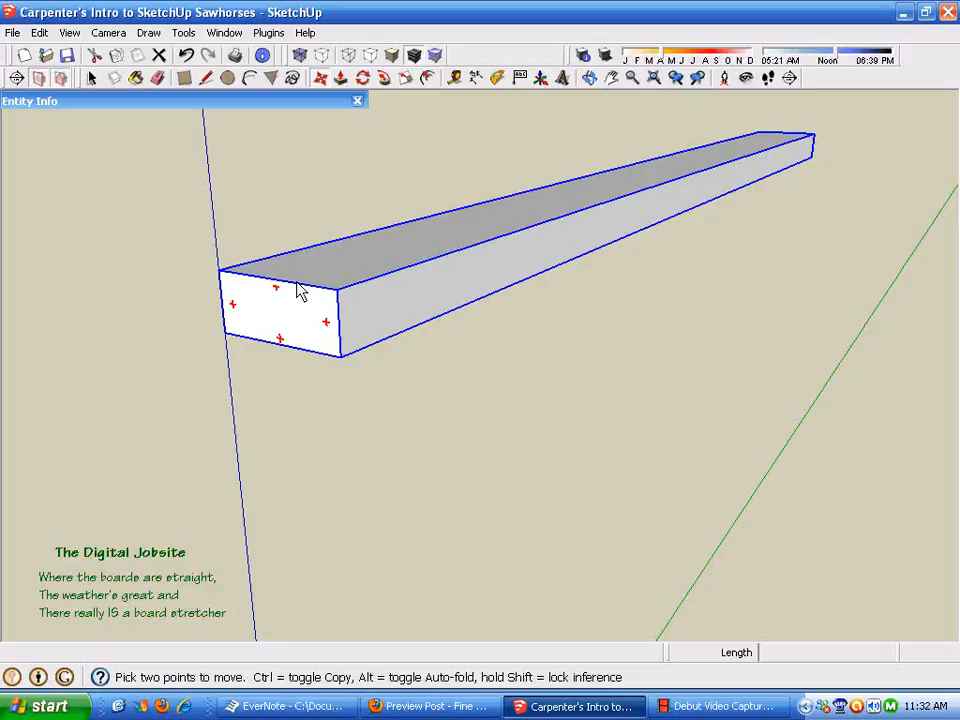
scroll(631, 446, down, 3)
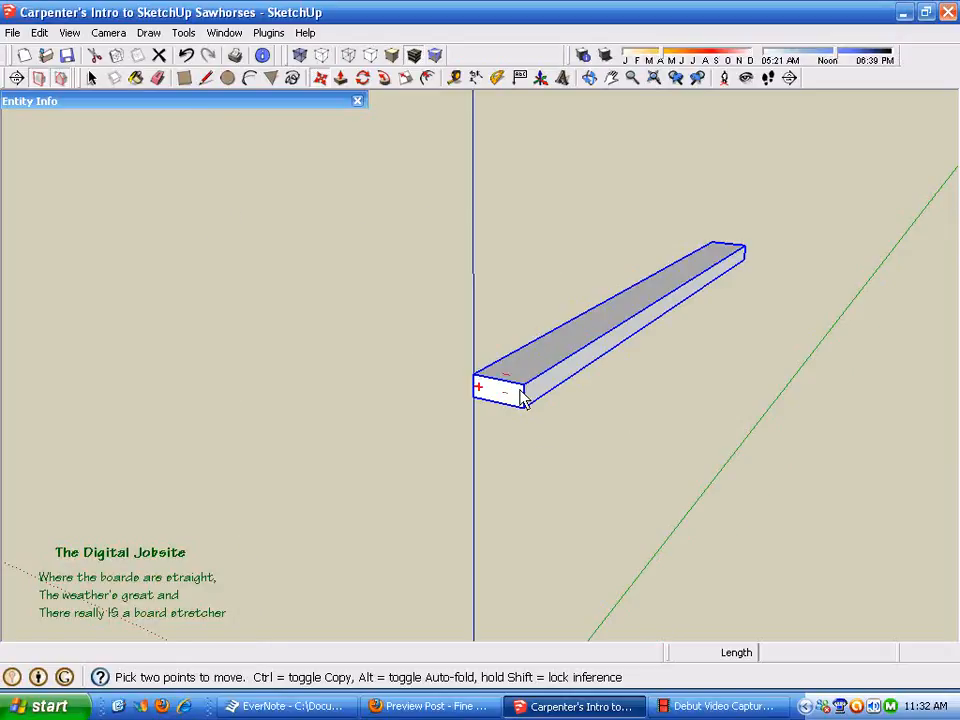
scroll(600, 475, up, 3)
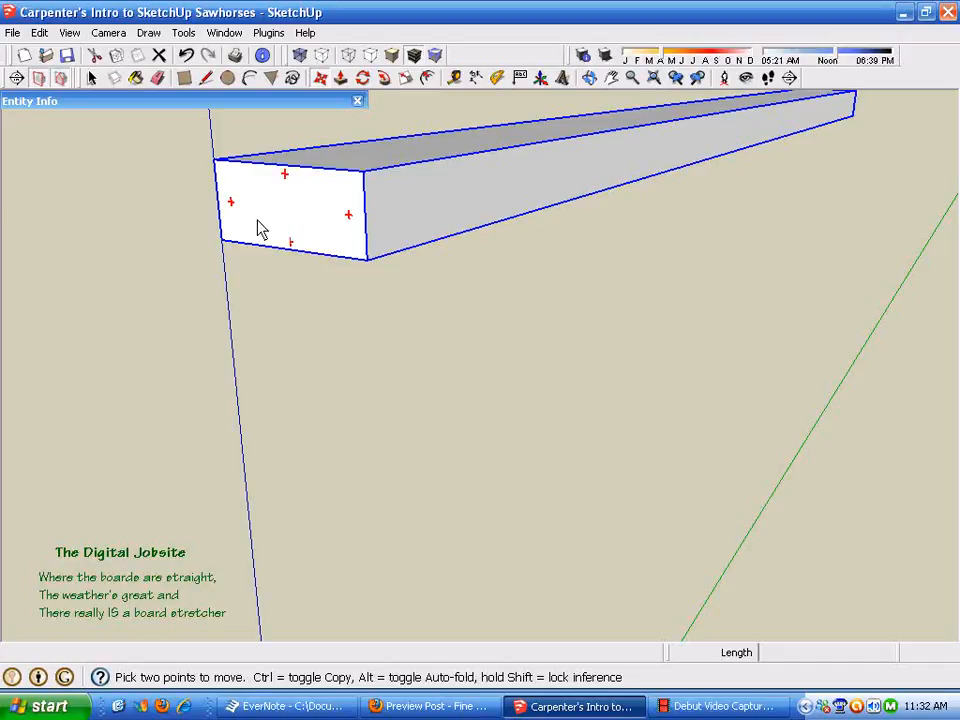
click(214, 161)
scroll(274, 197, down, 5)
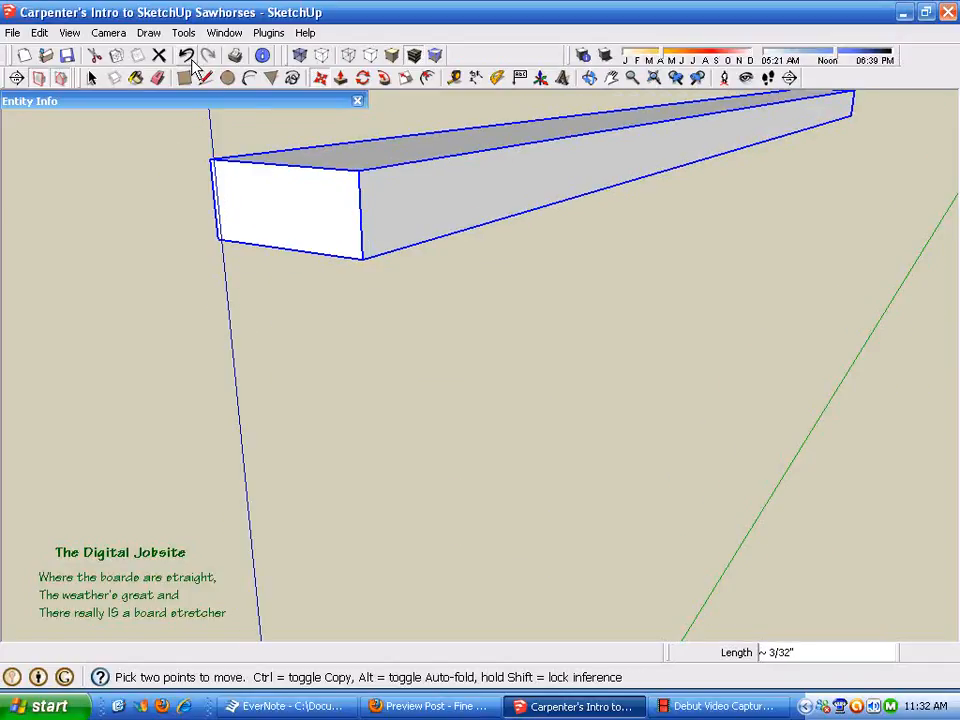
key(Escape)
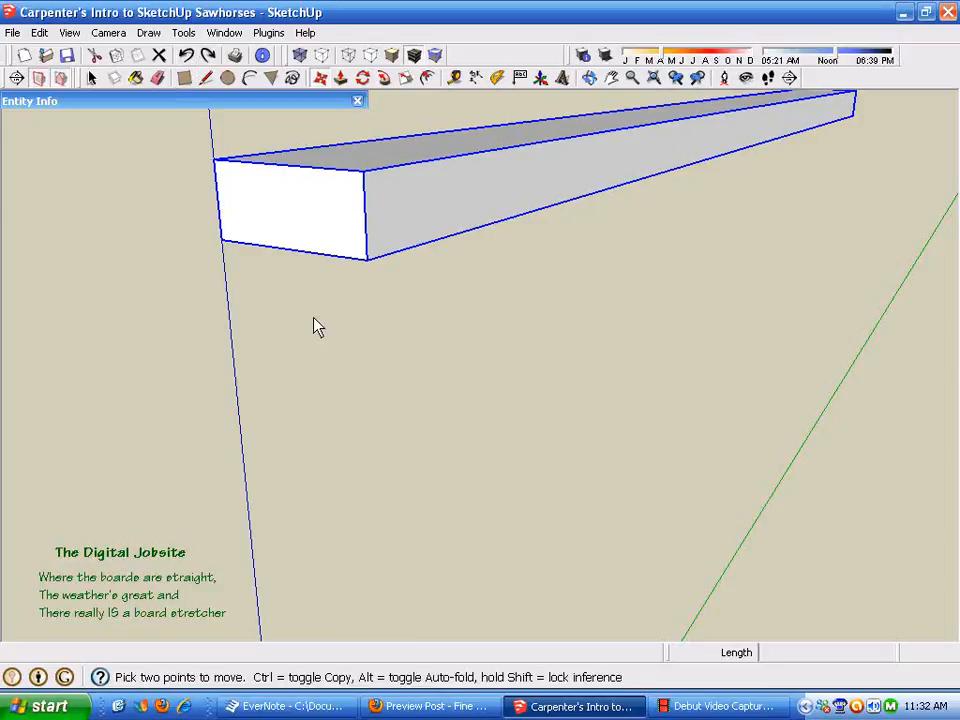
Try to copy the board downward from its near bottom corner on the blue axis, and undo the copy.
click(223, 244)
key(ctrl)
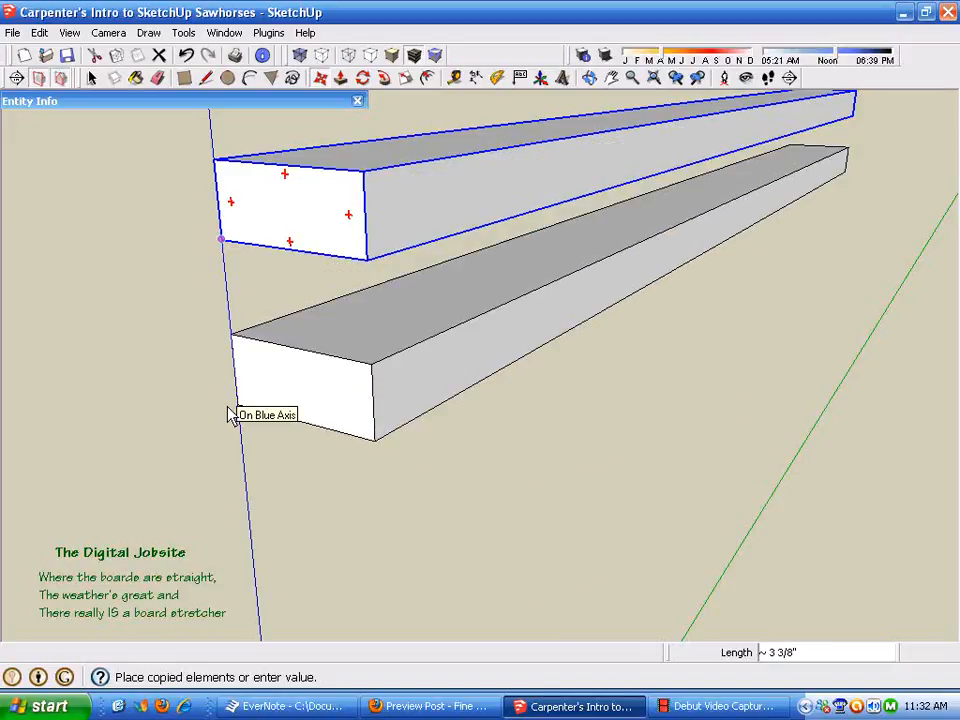
click(225, 405)
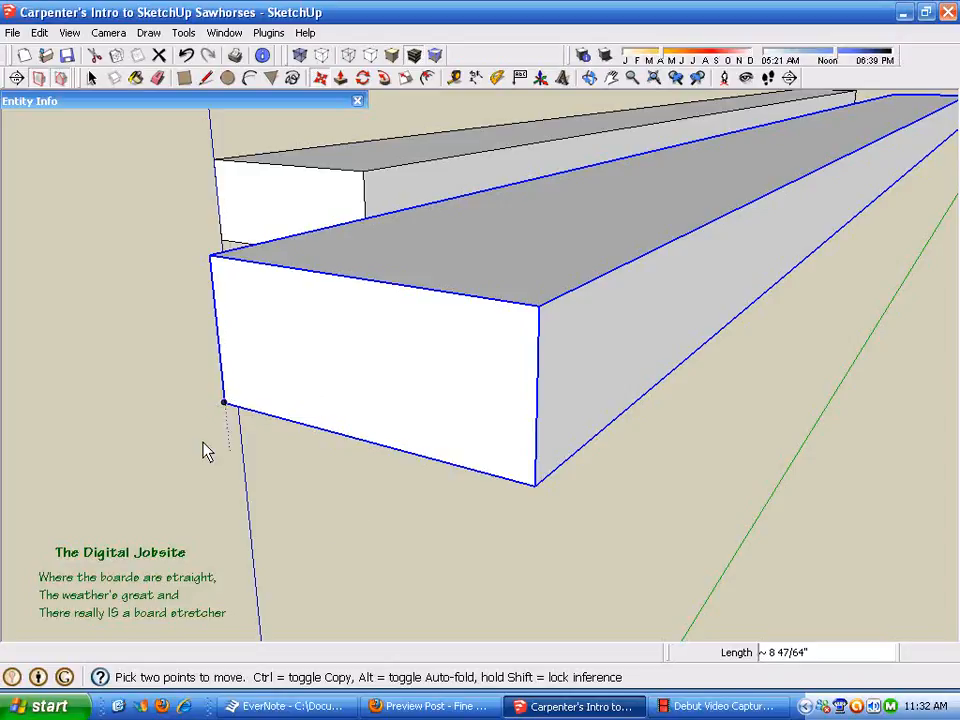
click(656, 84)
middle_drag(675, 414, 330, 330)
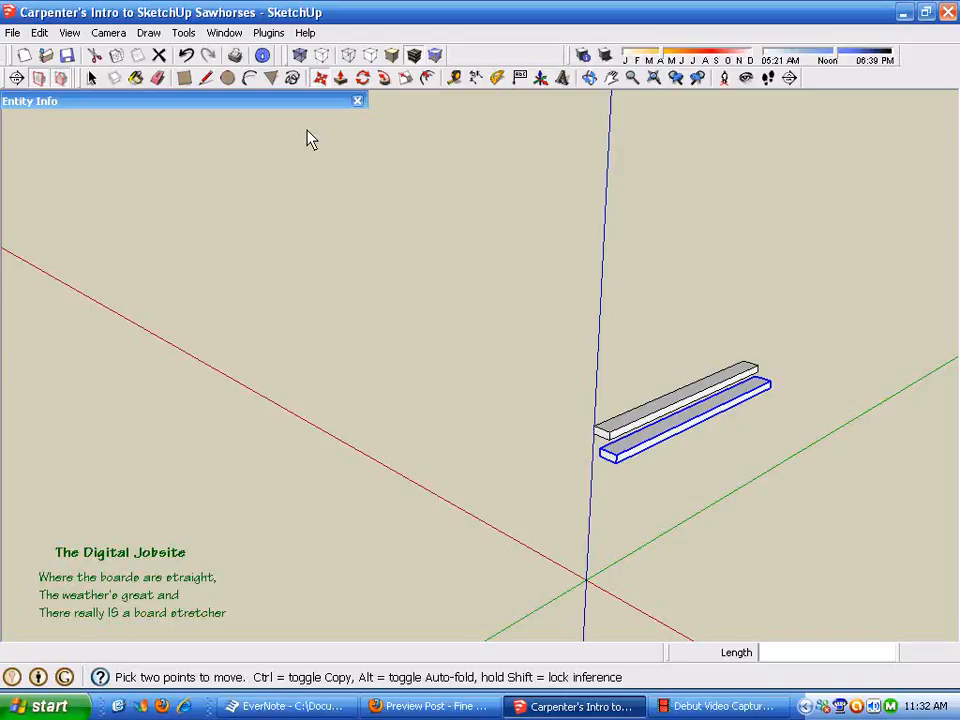
click(187, 56)
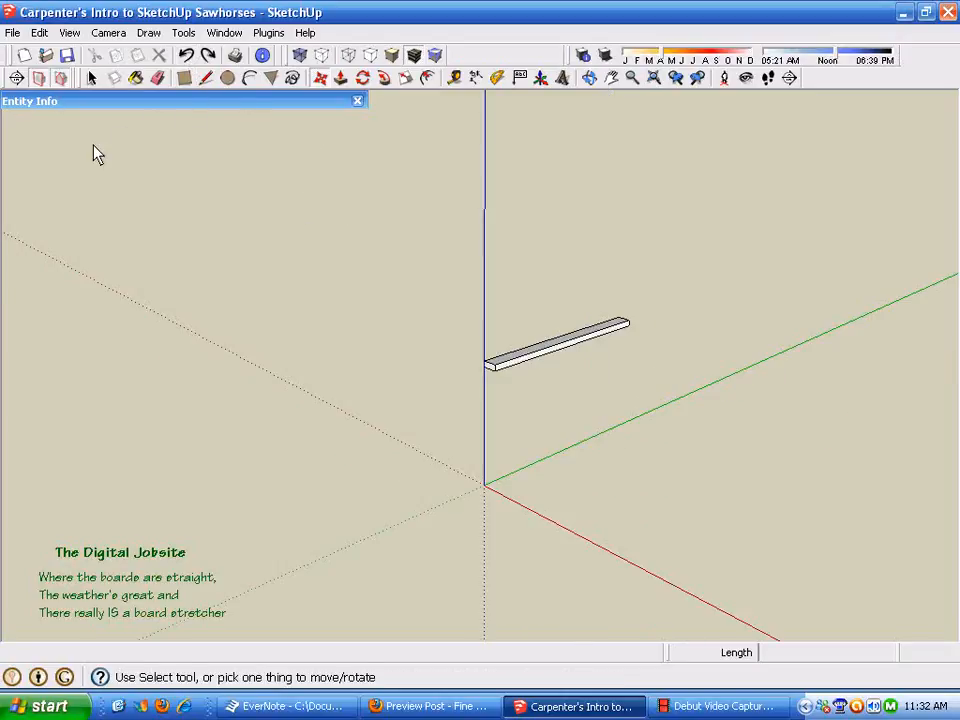
Try to move the board down the blue axis by its near bottom corner about 5 3/32", and undo the move.
key(space)
click(534, 355)
scroll(472, 315, up, 7)
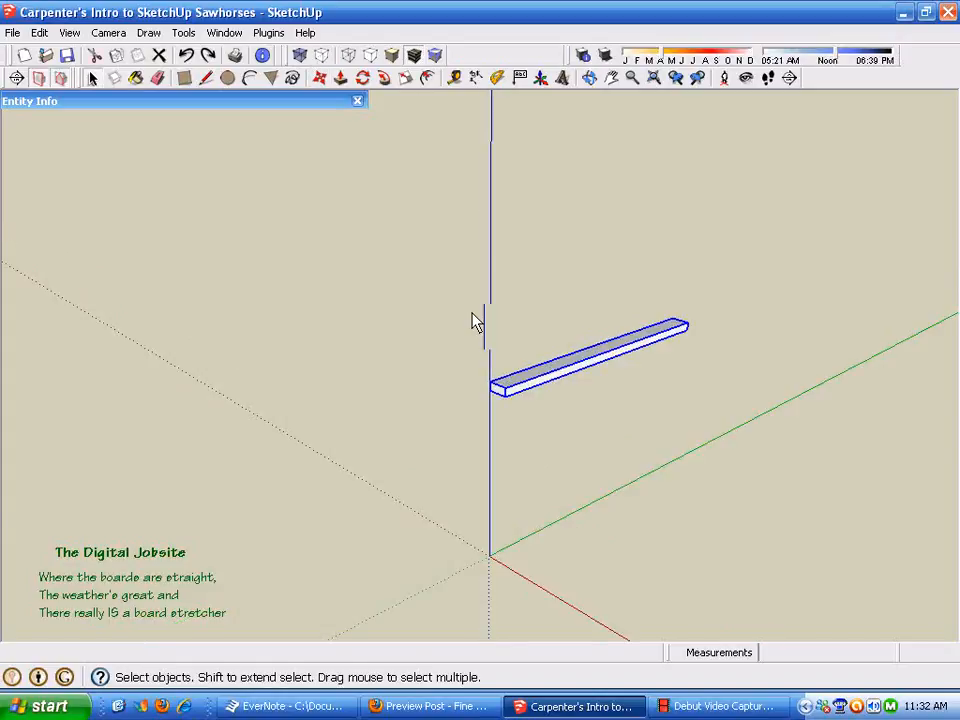
scroll(336, 255, down, 4)
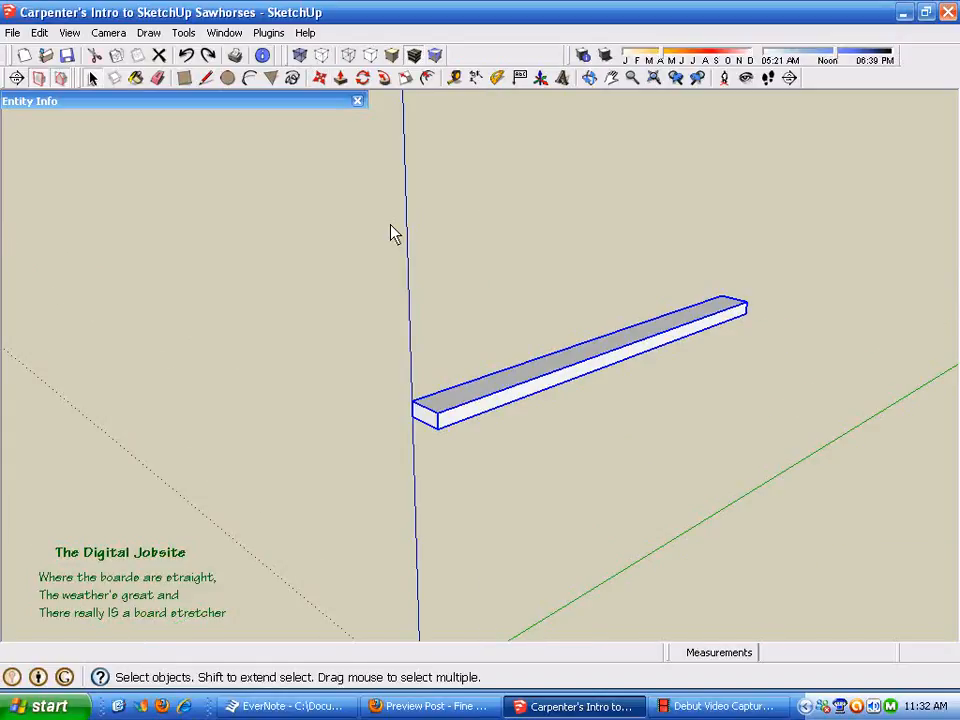
click(340, 78)
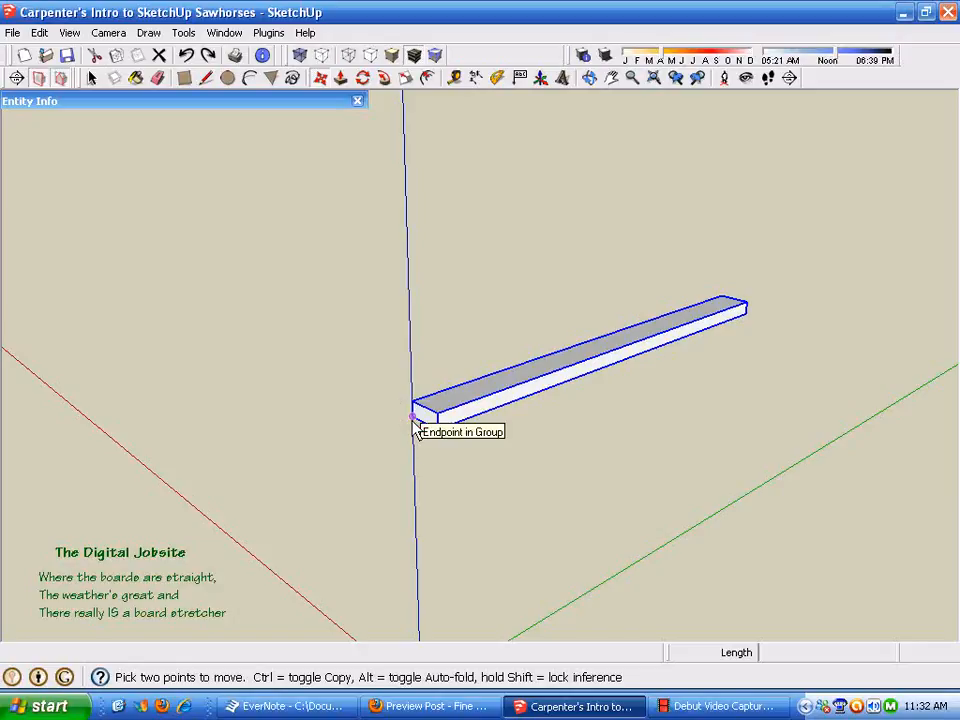
click(414, 426)
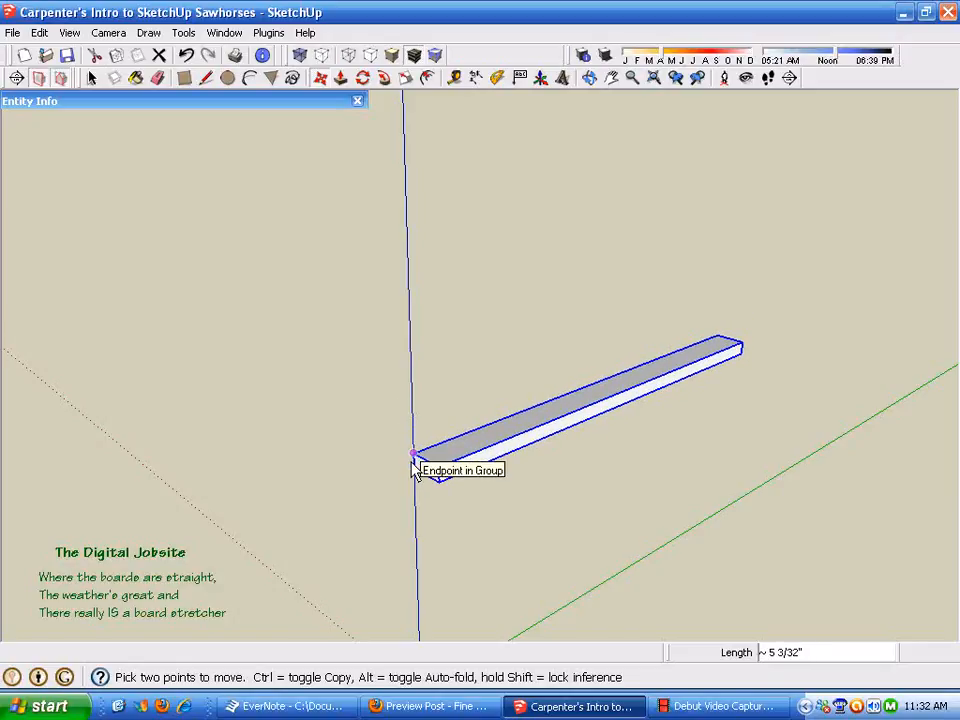
click(413, 464)
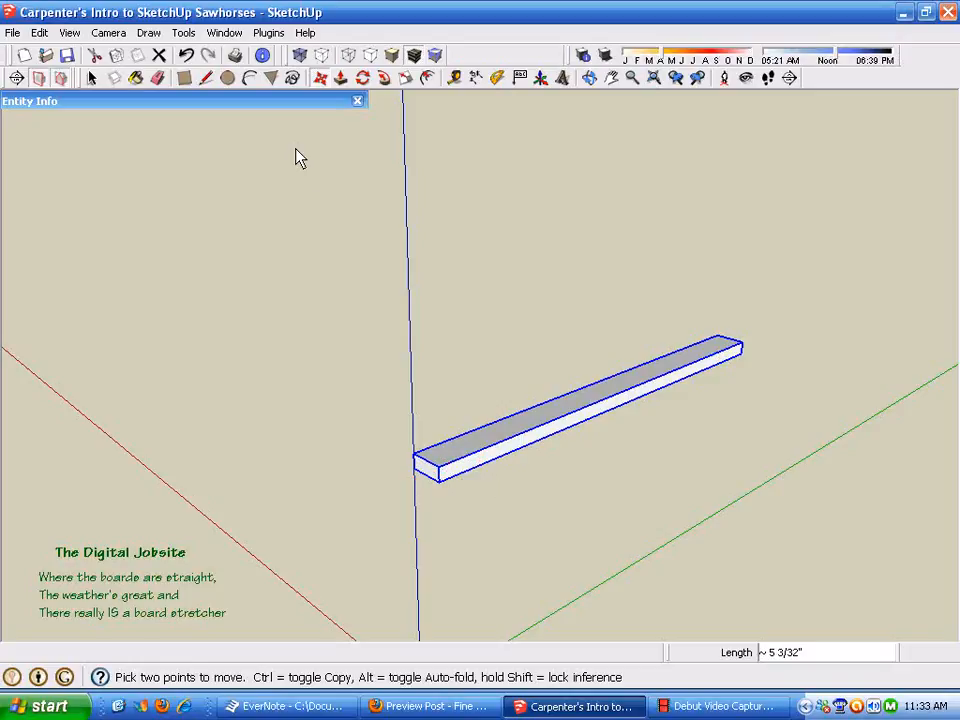
click(185, 56)
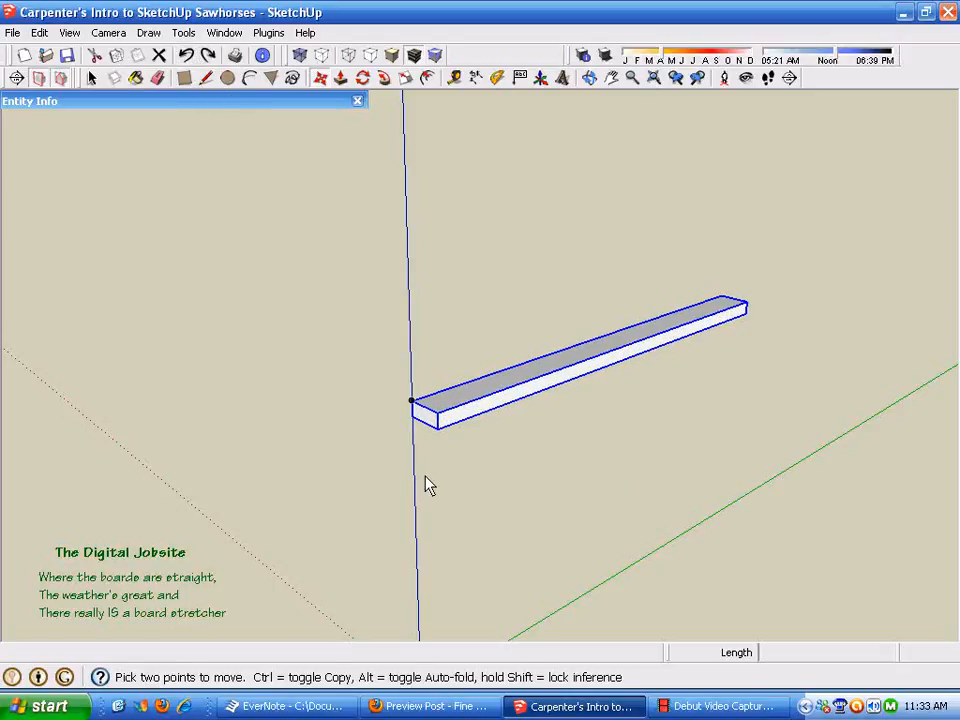
Copy the board straight down the blue axis from its near bottom corner, leaving a gap of about 3 1/2" between the boards, and deselect it.
click(414, 433)
key(ctrl)
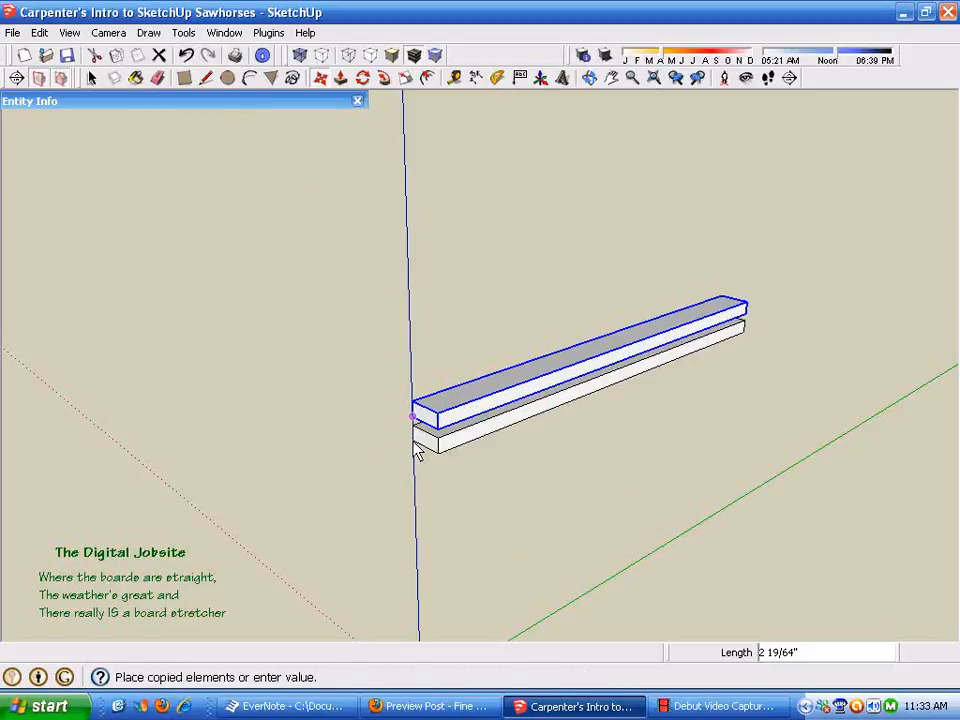
click(416, 465)
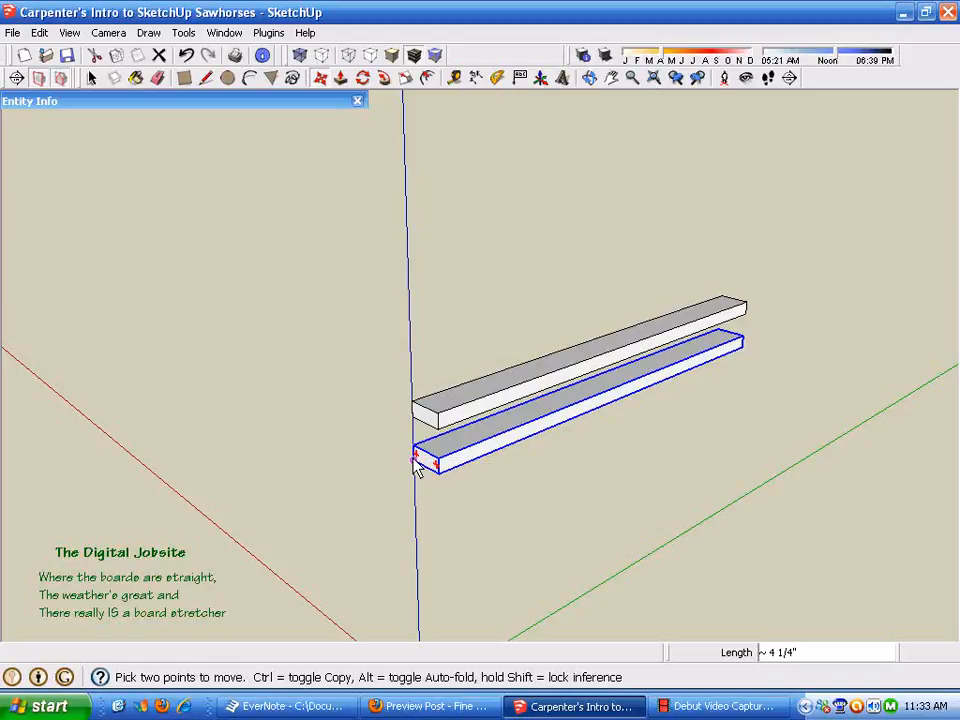
click(417, 470)
click(417, 470)
scroll(560, 437, up, 5)
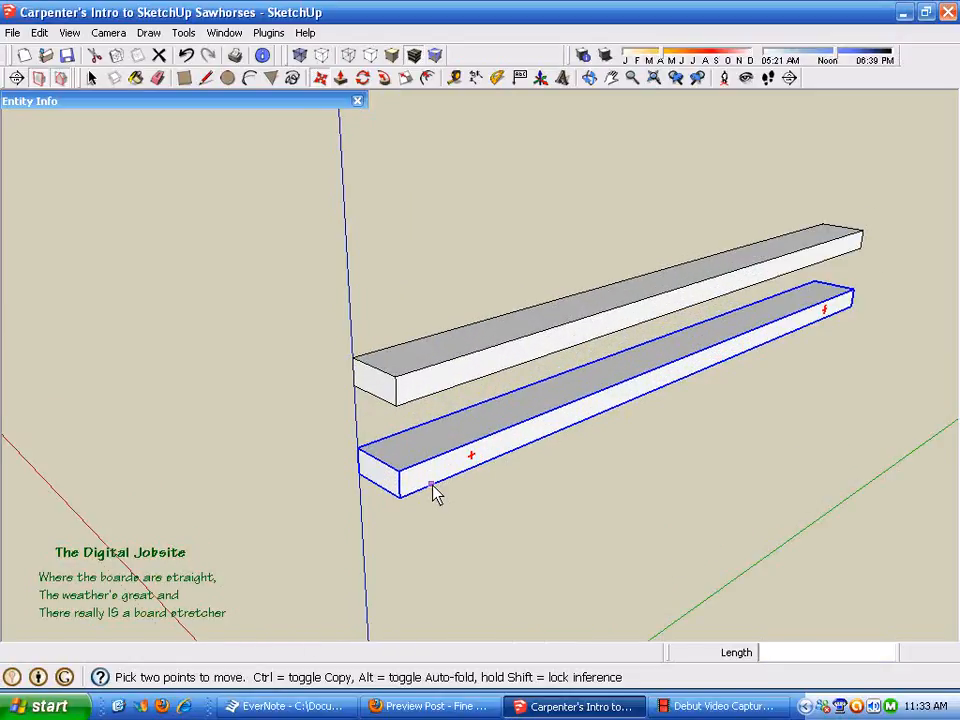
scroll(435, 492, up, 3)
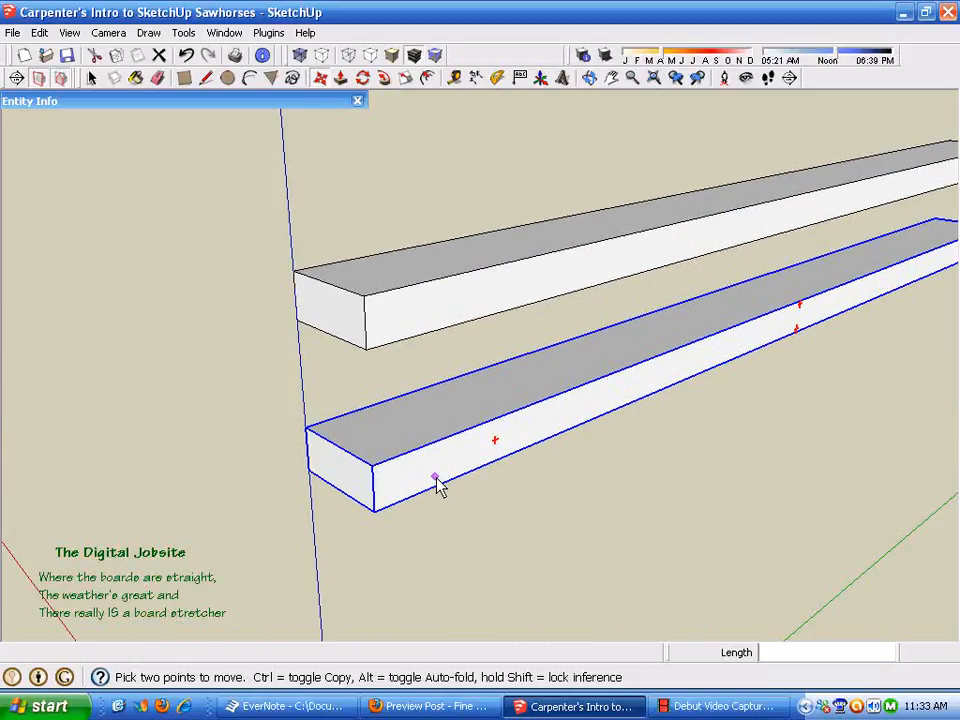
key(space)
click(171, 322)
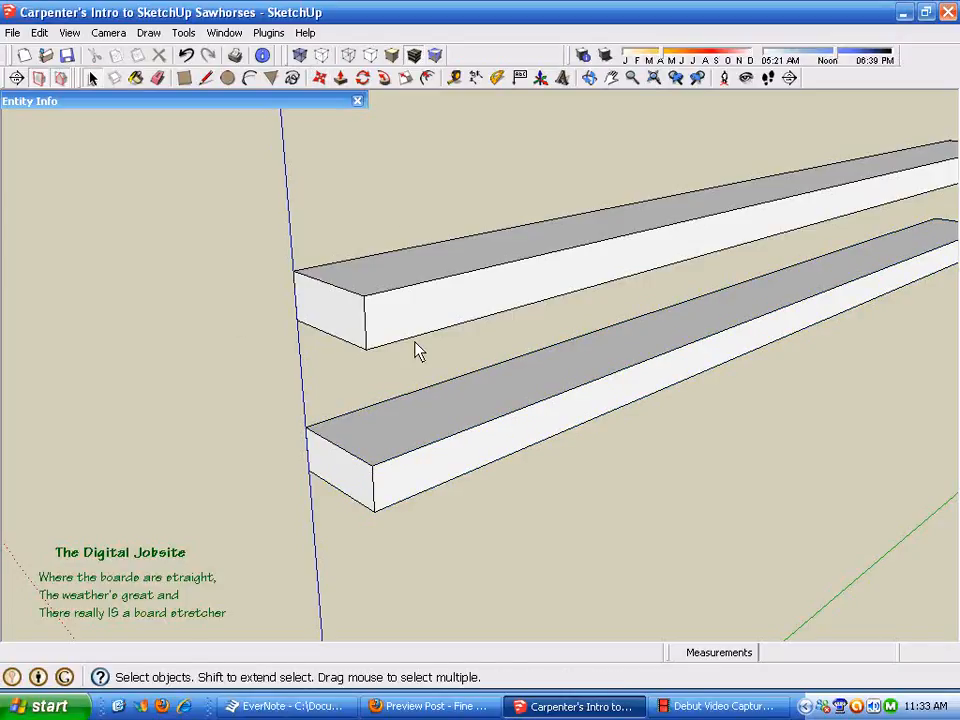
Measure the gap between the two boards along the blue axis, and undo and redo the copy.
click(454, 78)
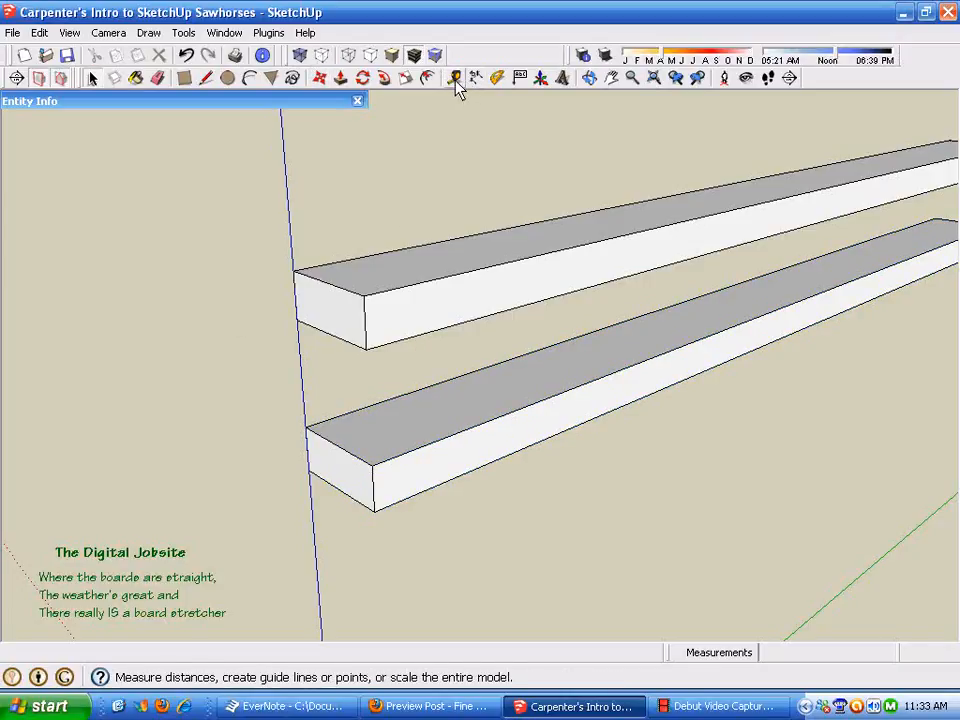
click(296, 320)
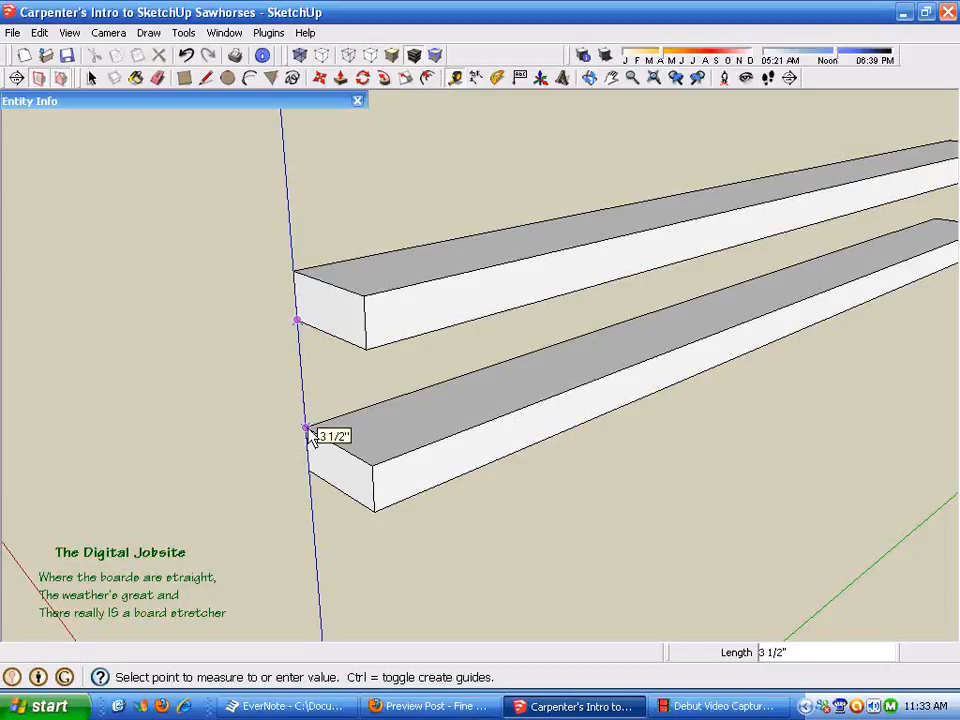
click(306, 427)
click(223, 386)
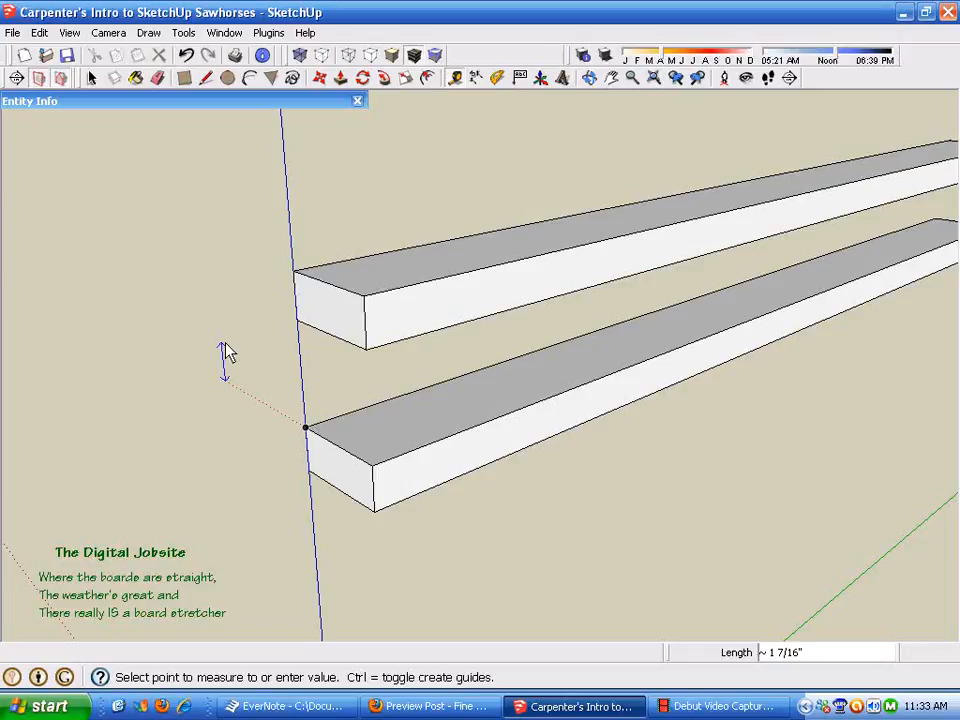
click(184, 79)
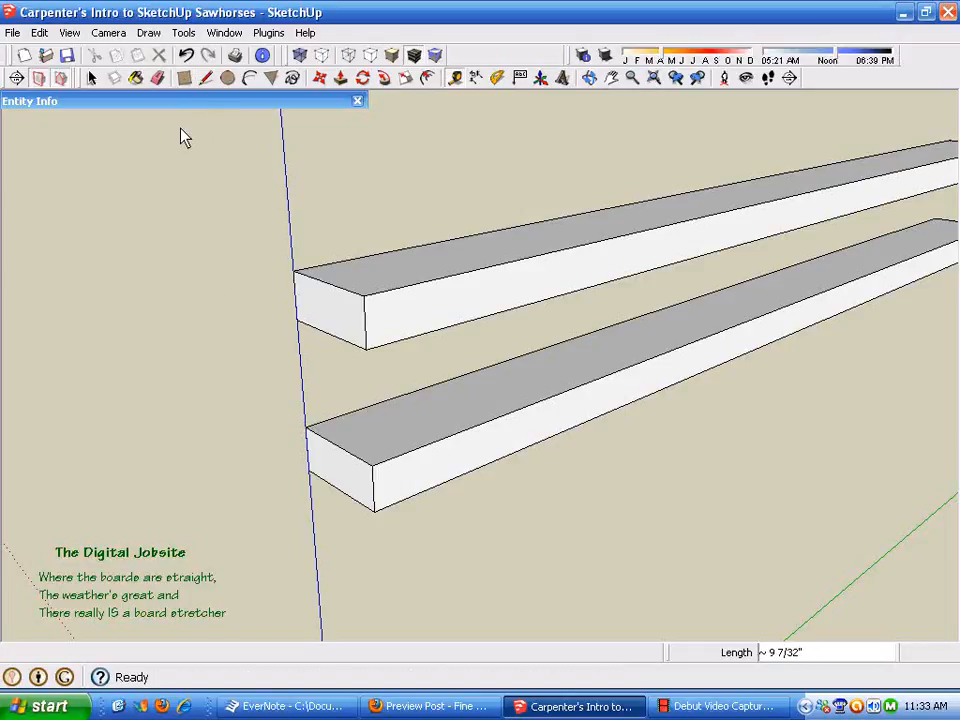
click(185, 57)
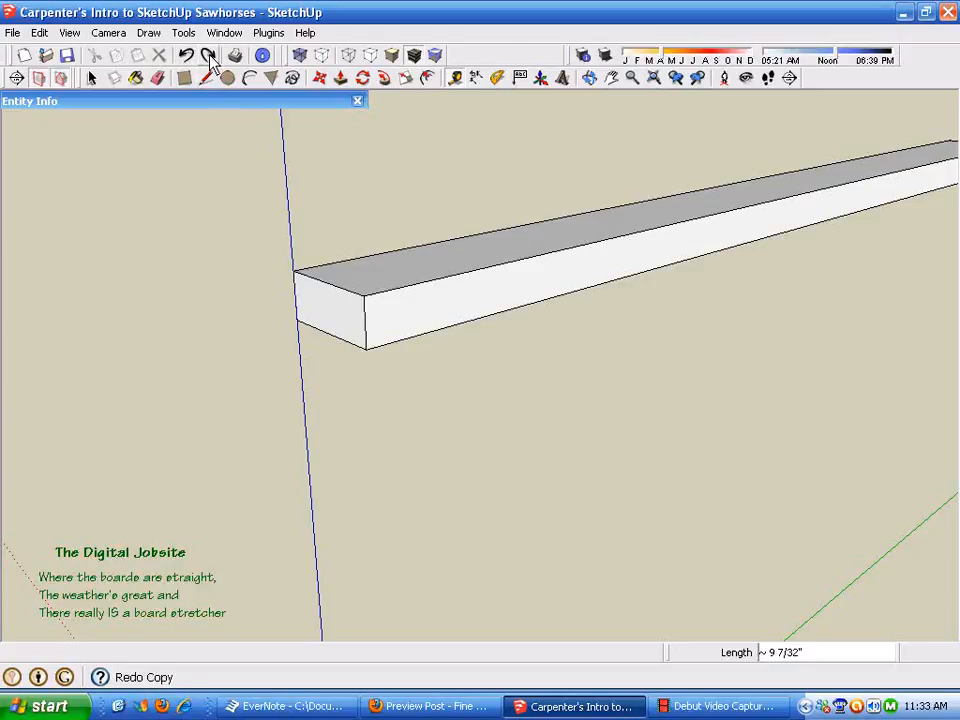
click(207, 55)
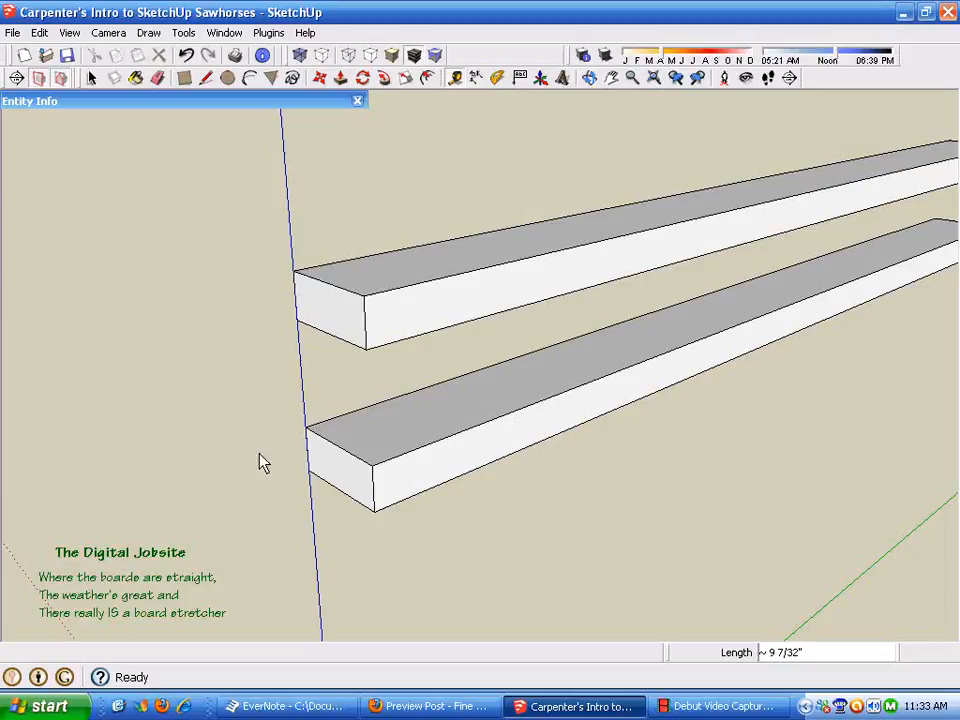
Copy the lower board upward from its near top corner to the matching bottom corner of the upper board, so both touch.
scroll(125, 312, down, 4)
middle_drag(422, 366, 355, 452)
key(t)
scroll(304, 484, up, 5)
scroll(309, 484, down, 6)
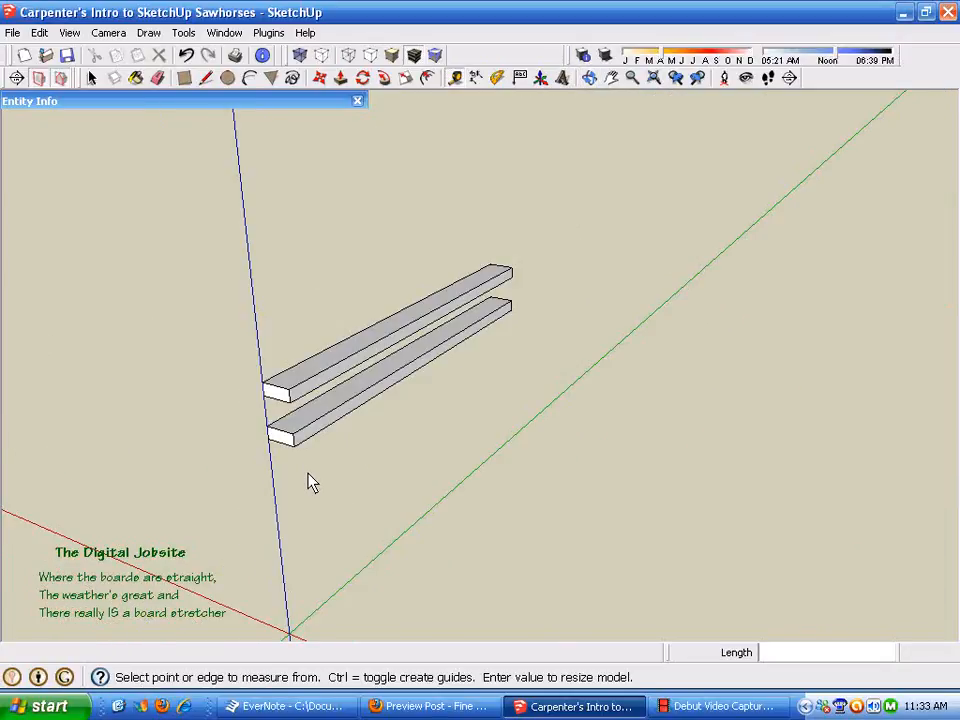
scroll(237, 353, up, 3)
middle_drag(340, 530, 333, 465)
scroll(333, 482, up, 2)
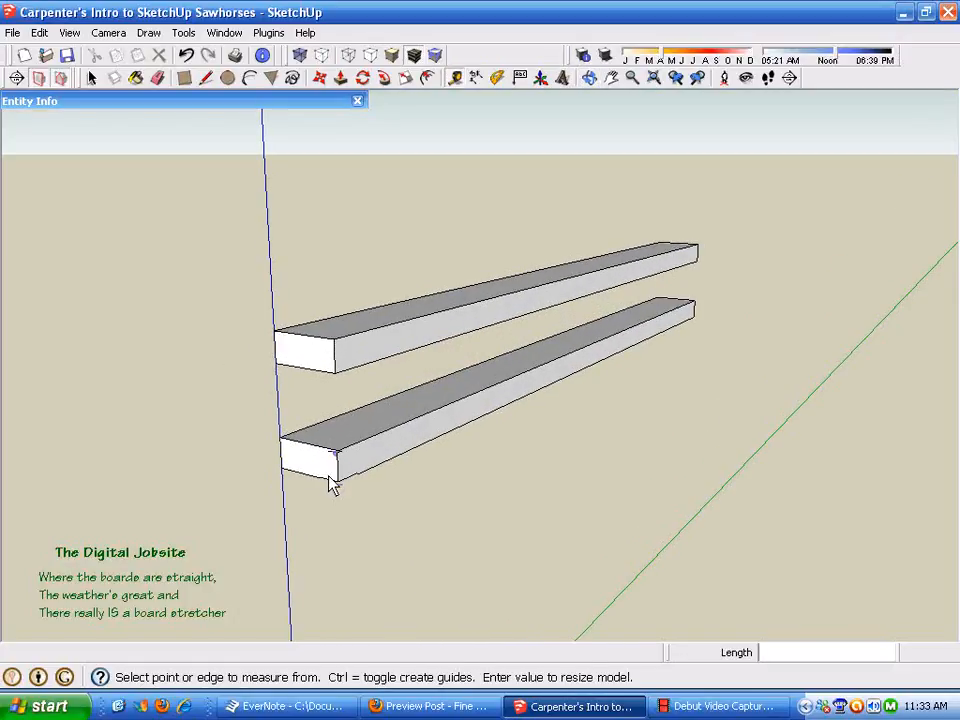
key(space)
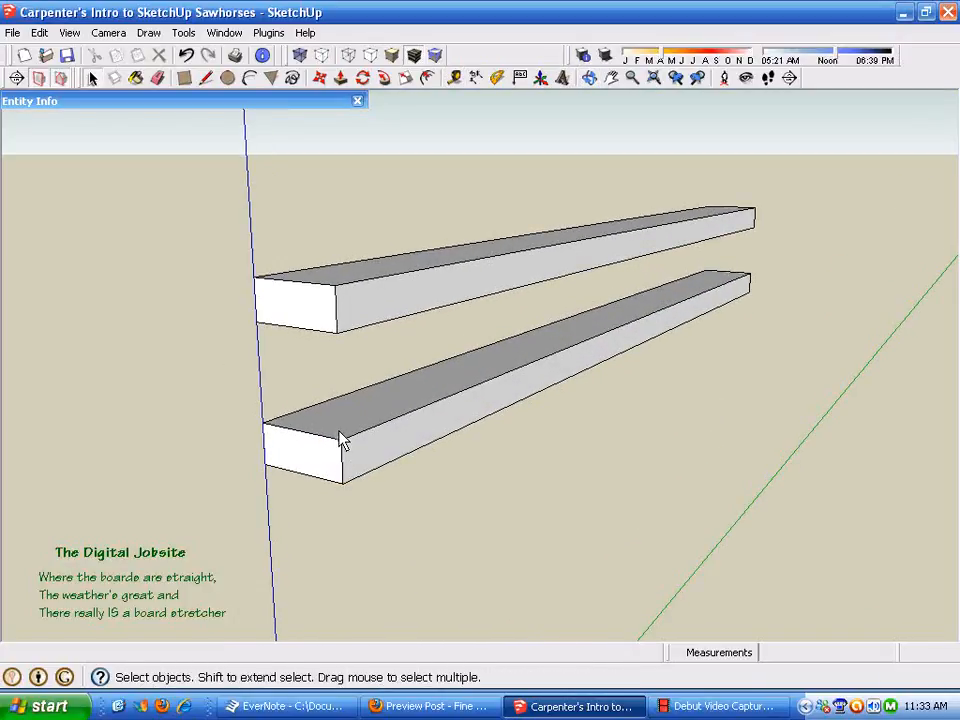
click(381, 420)
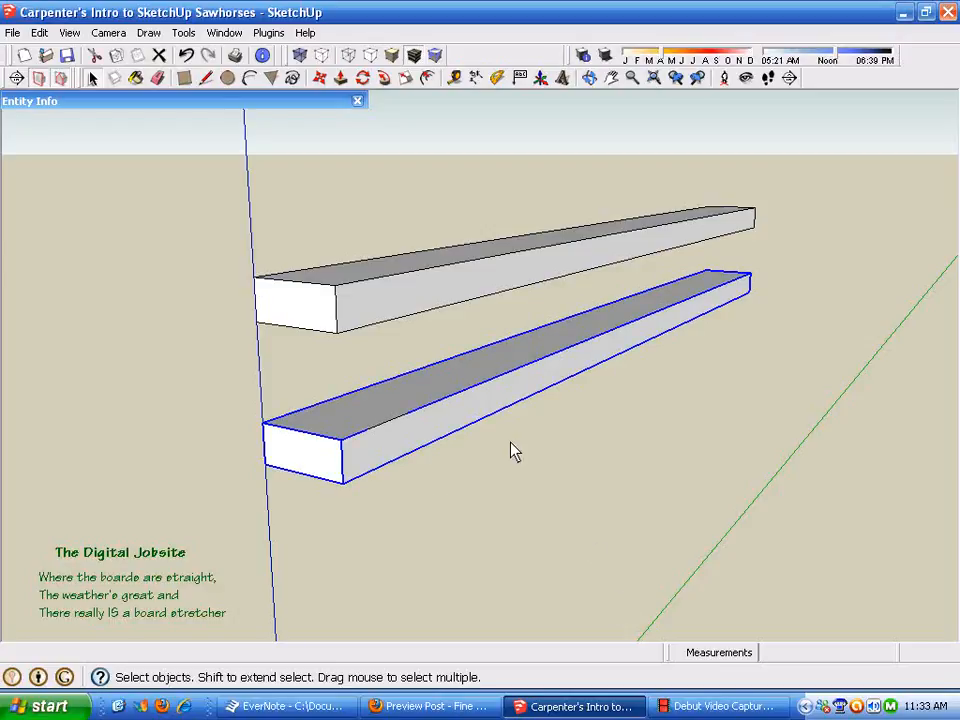
click(320, 80)
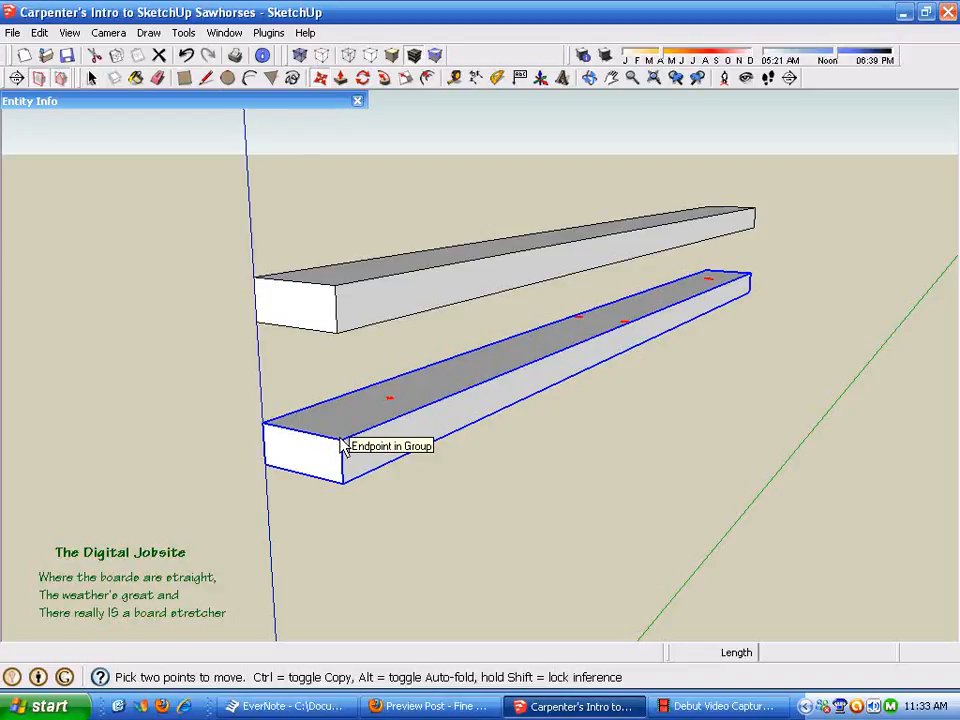
click(342, 440)
key(ctrl)
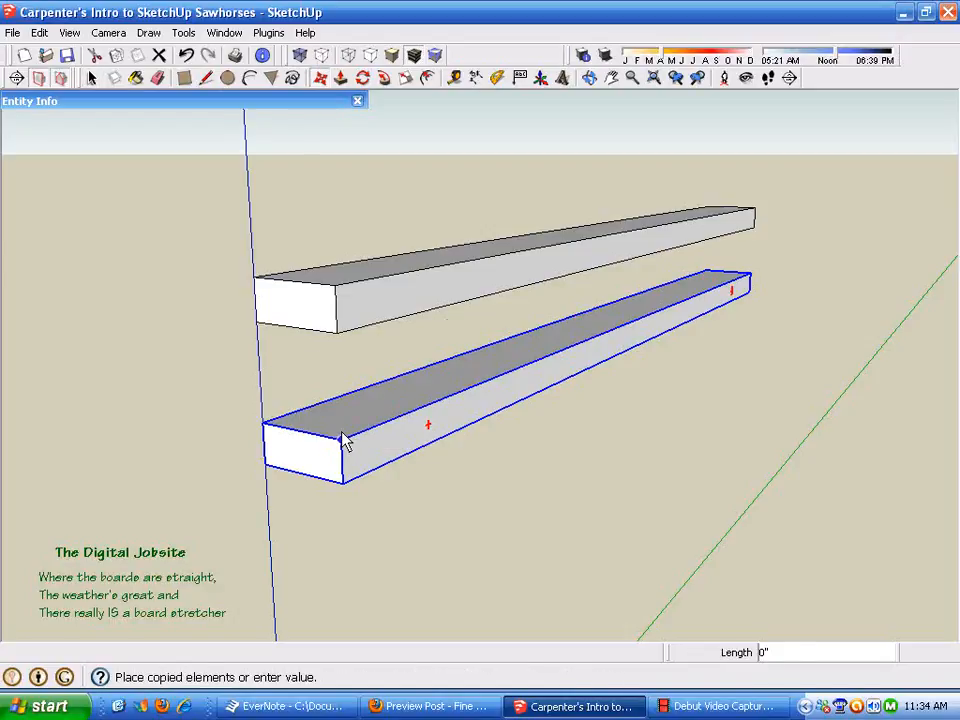
click(335, 342)
scroll(340, 370, up, 4)
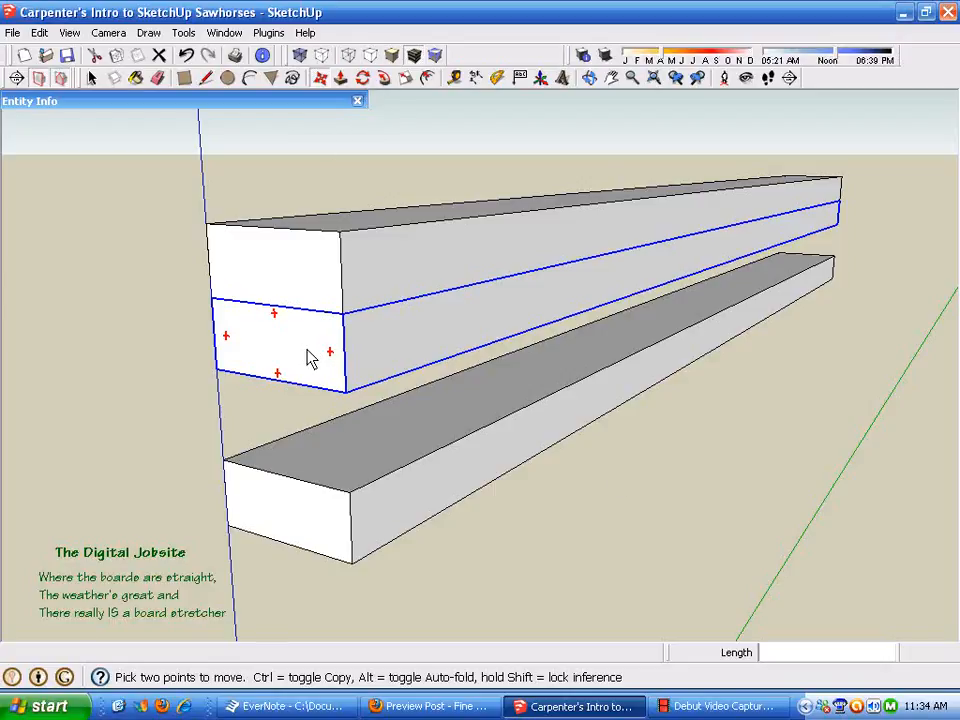
Try to rotate the middle board in the plane of its near end face by about 93.4 degrees, and undo the rotation.
click(363, 79)
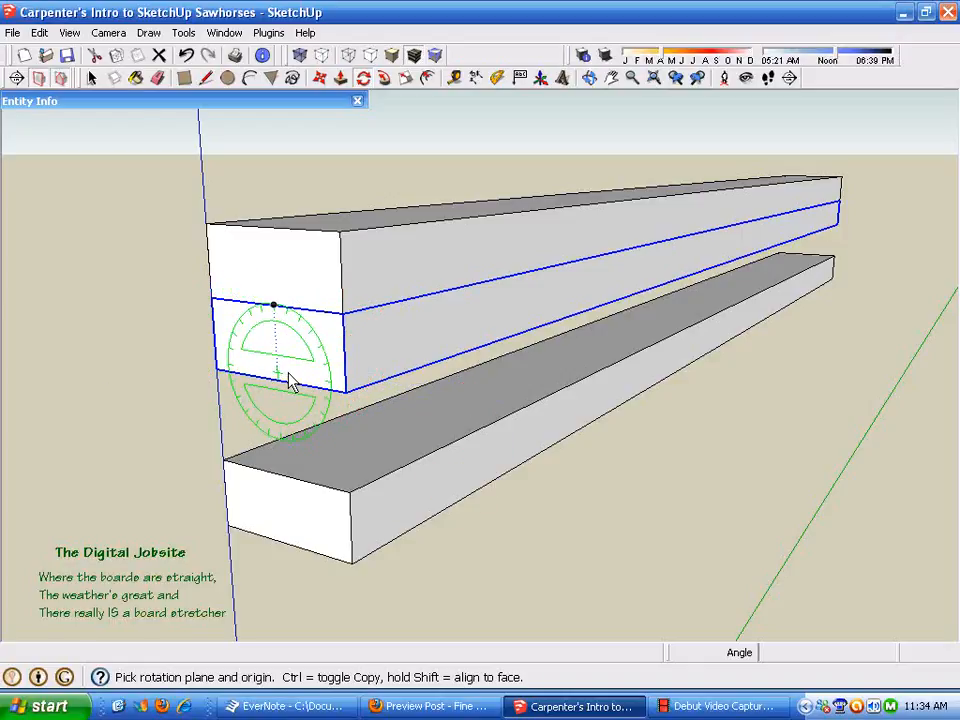
scroll(334, 387, down, 1)
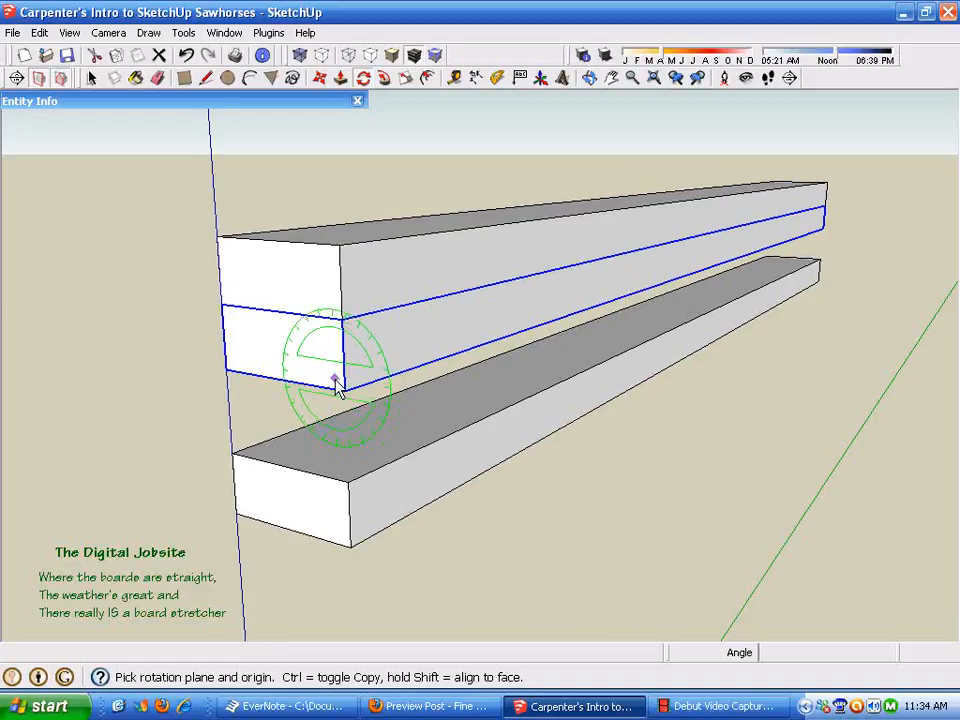
click(324, 373)
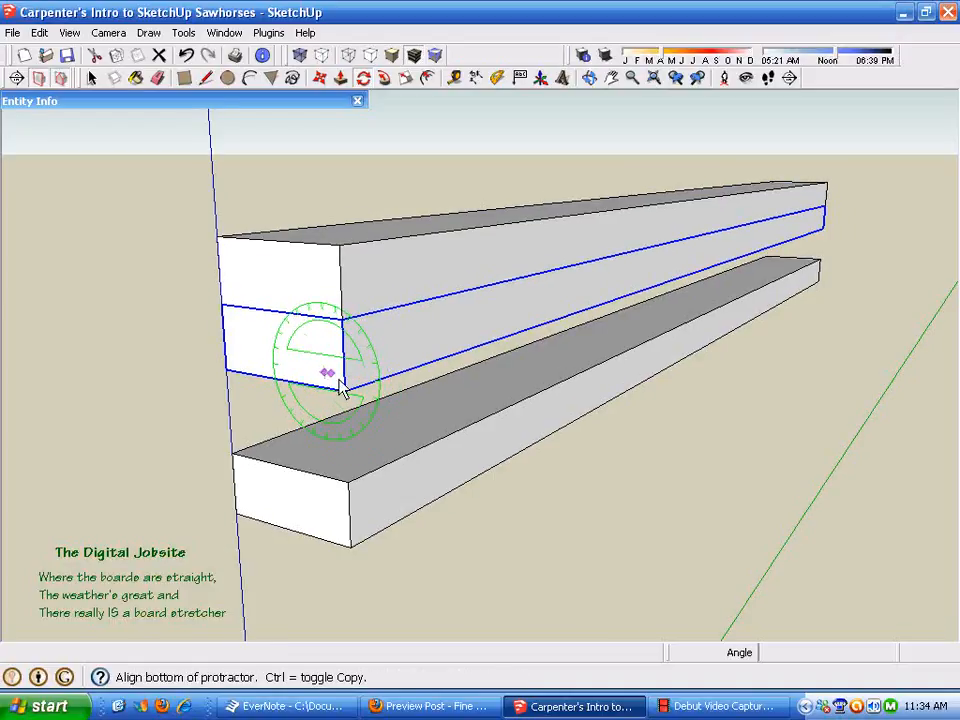
click(434, 440)
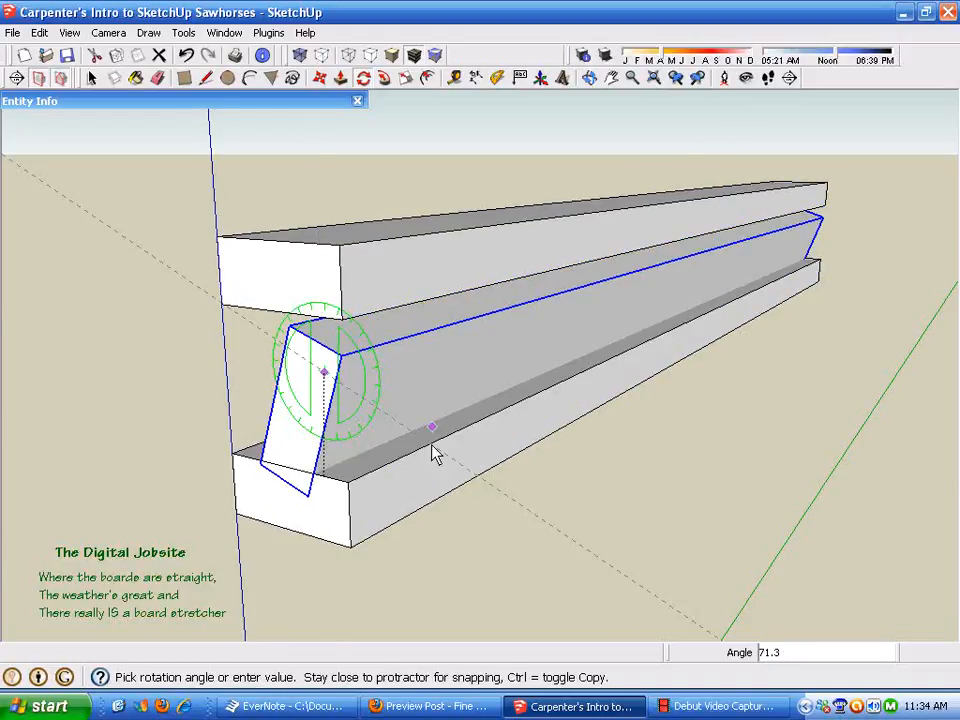
click(424, 403)
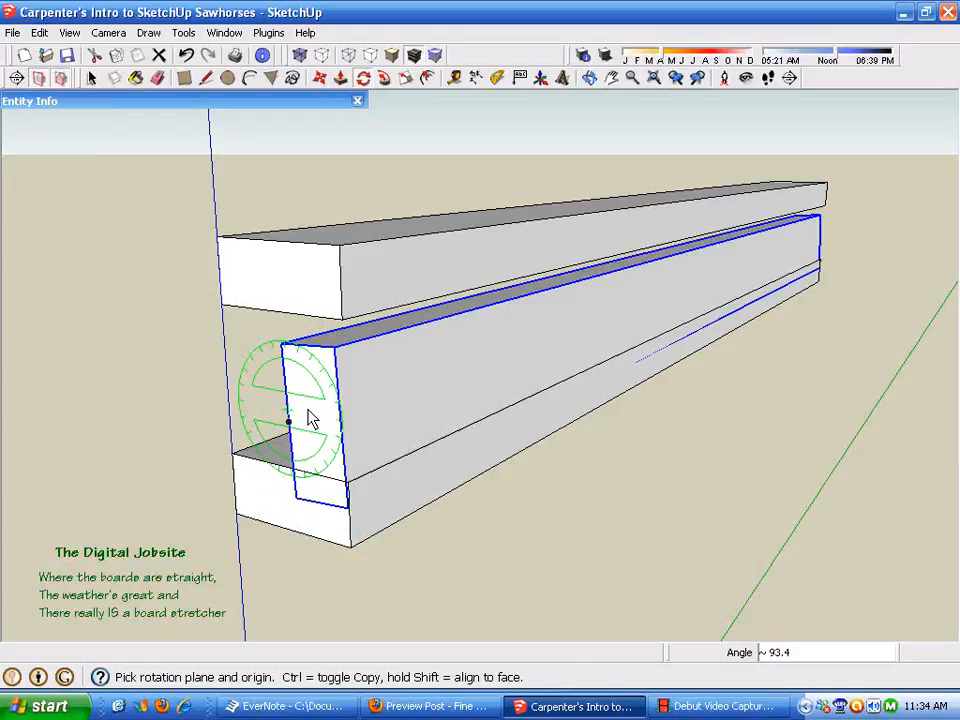
click(187, 56)
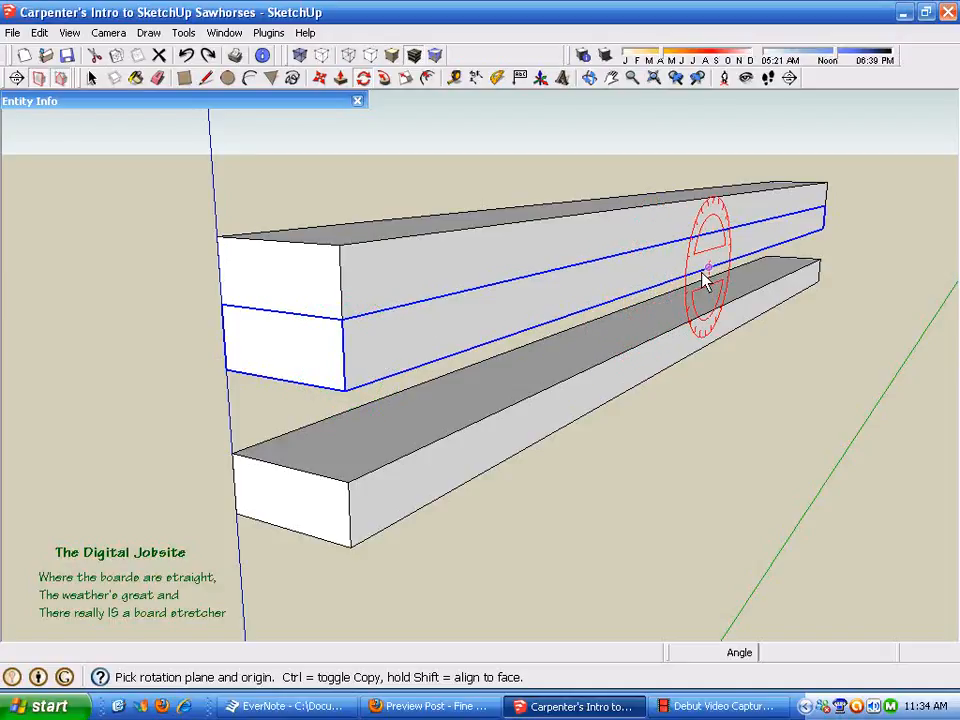
Rotate the middle board 90 degrees about the midpoint of its near bottom edge, in the plane of its end face.
click(283, 382)
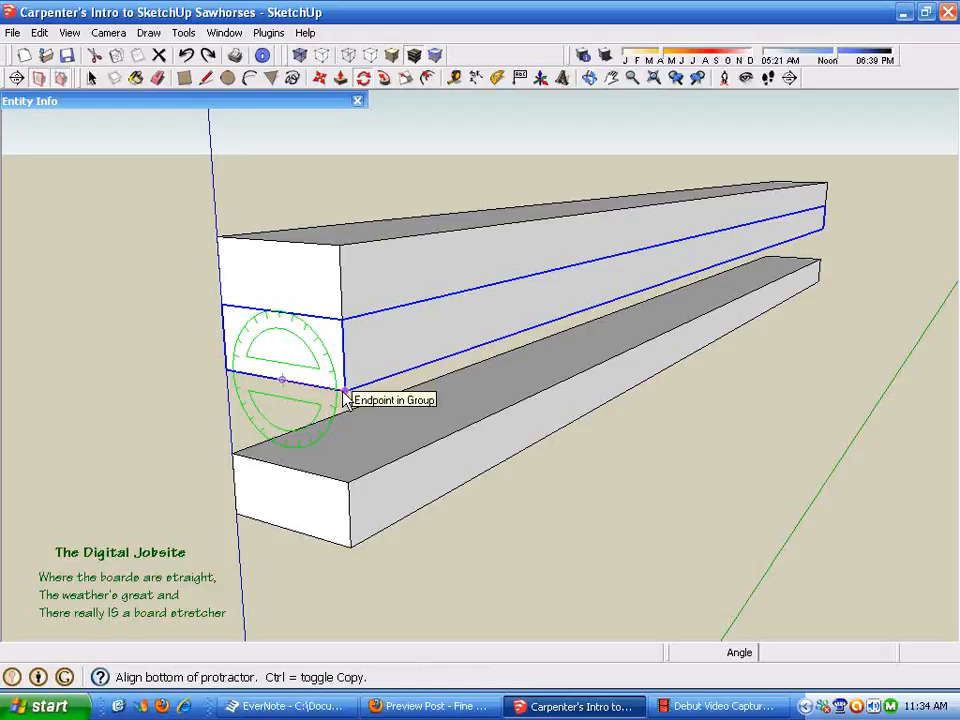
click(343, 400)
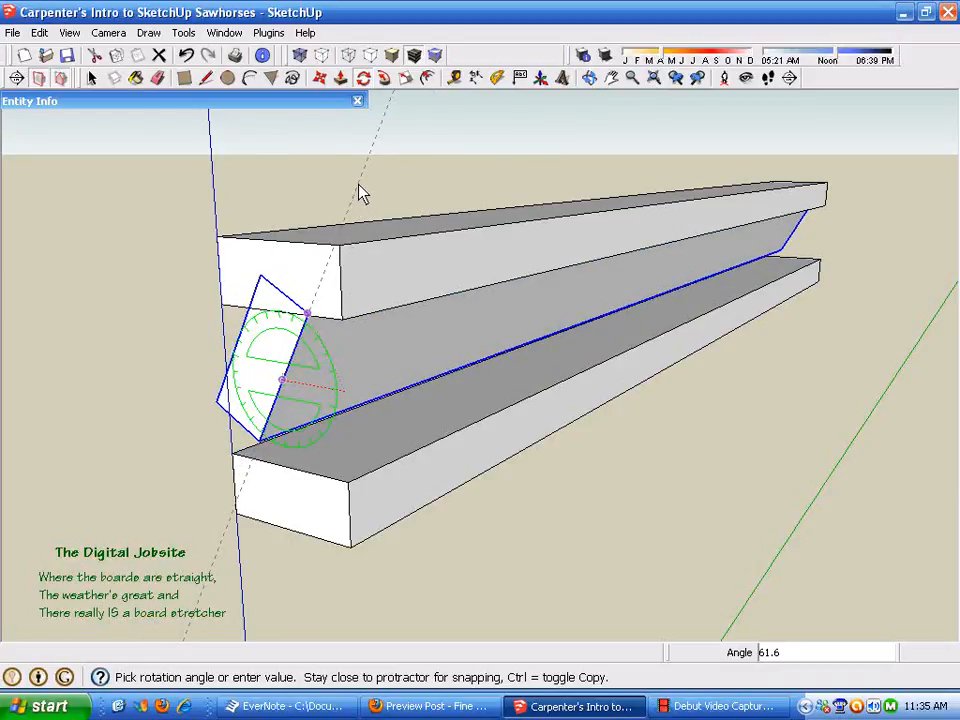
key(Return)
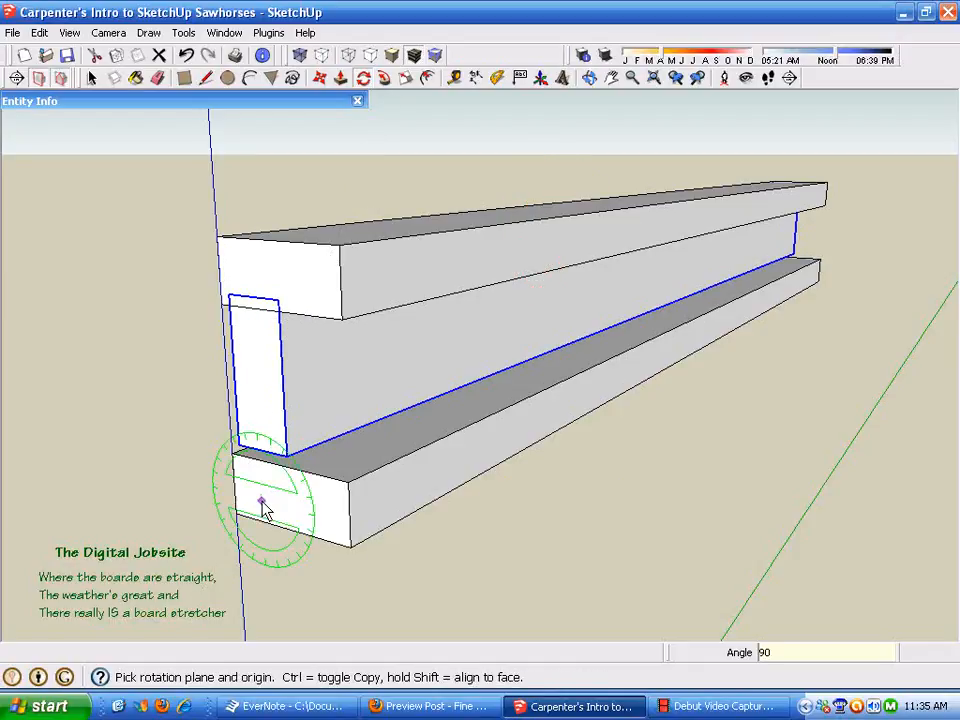
Try to move the upright middle board about 1" toward the blue axis by the midpoint of its near top edge, and undo the move.
middle_drag(392, 508, 657, 512)
key(q)
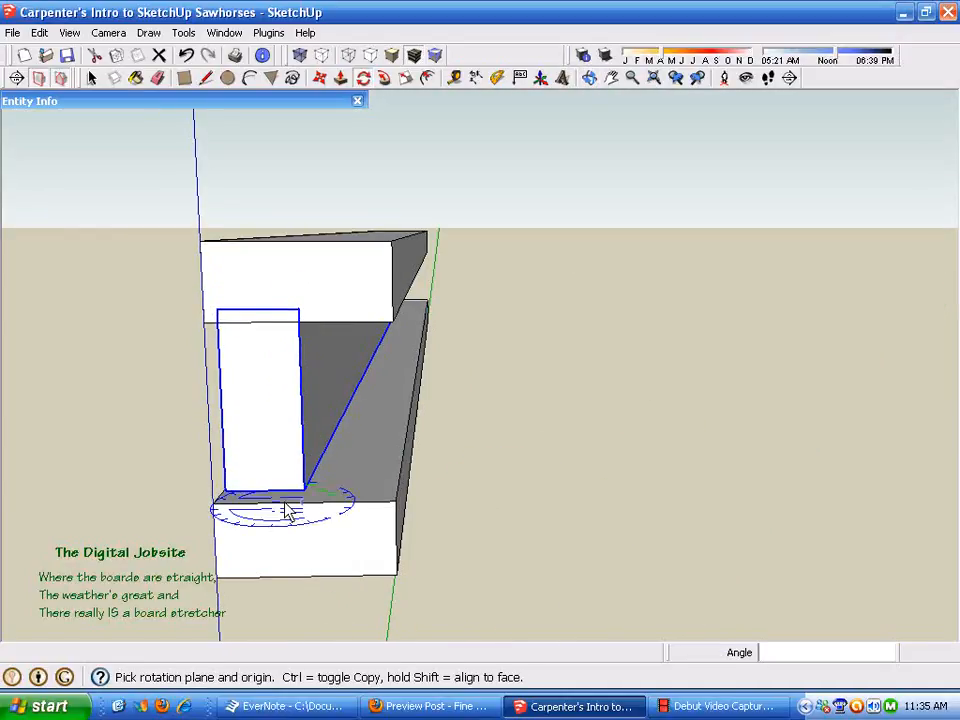
middle_drag(626, 609, 471, 583)
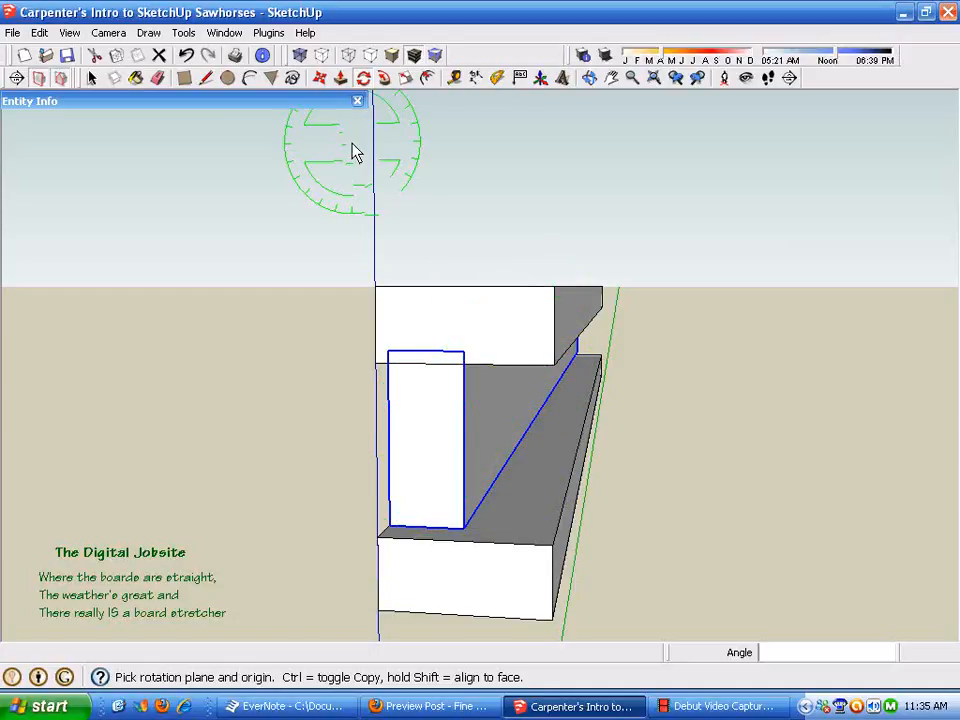
click(321, 79)
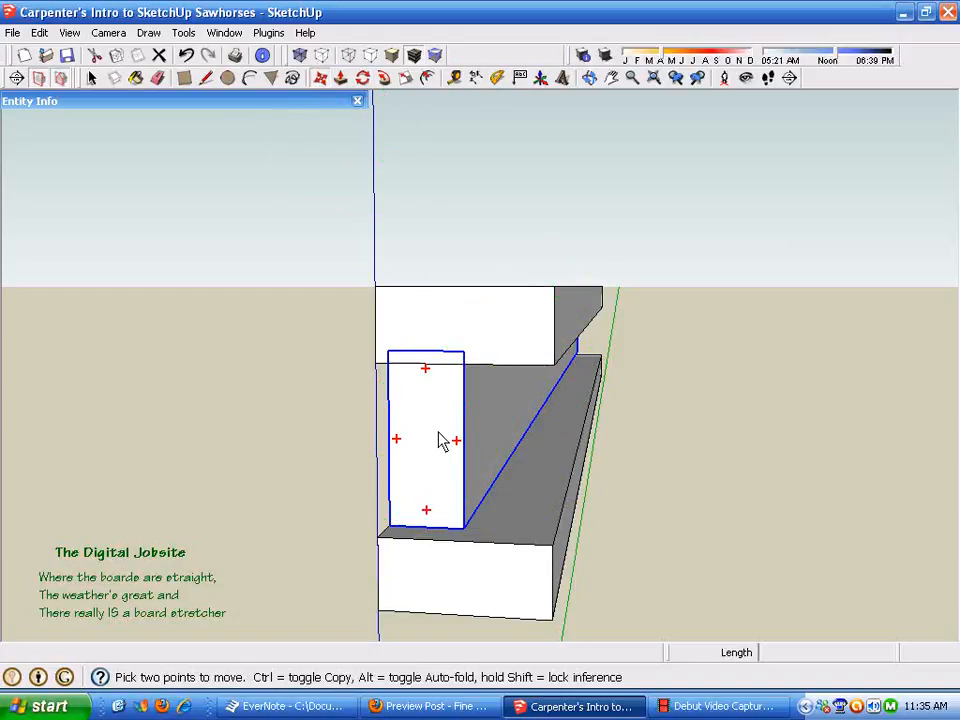
scroll(441, 443, up, 2)
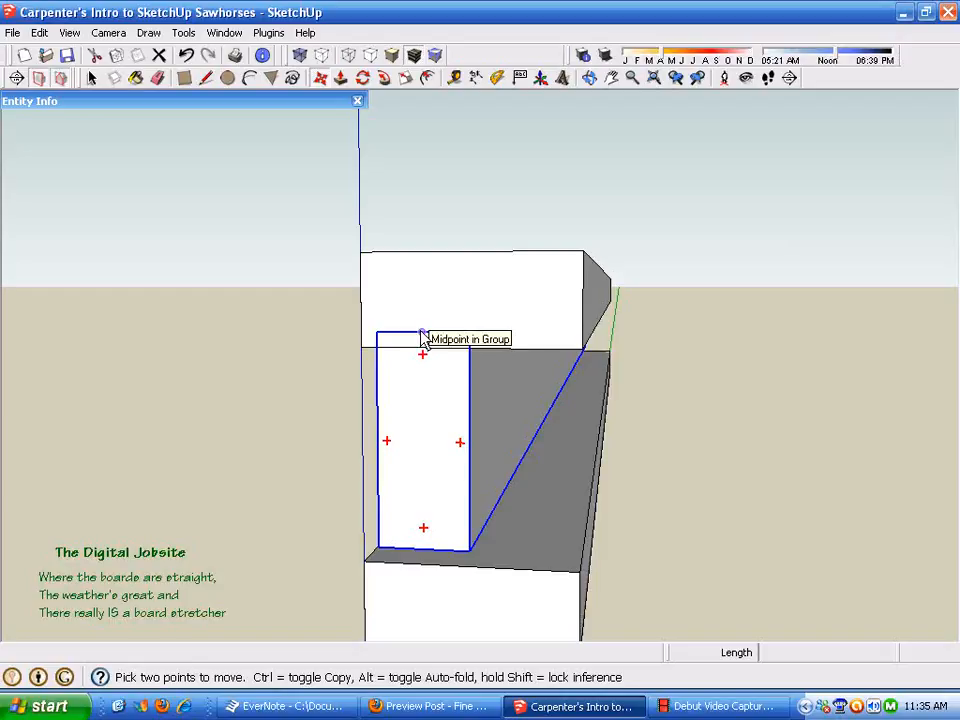
click(414, 334)
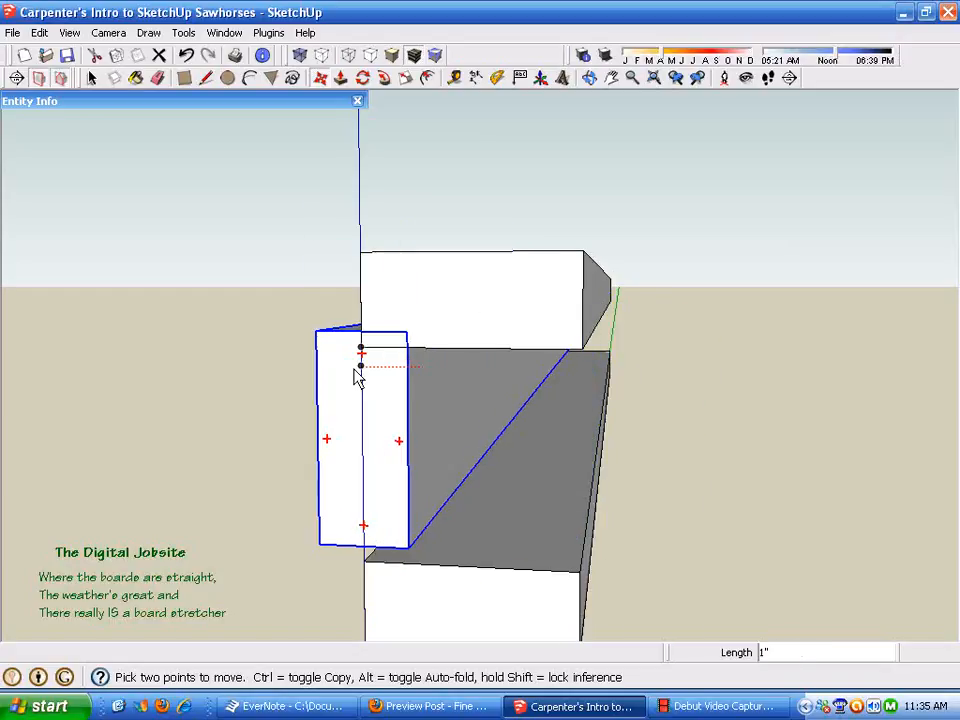
click(187, 56)
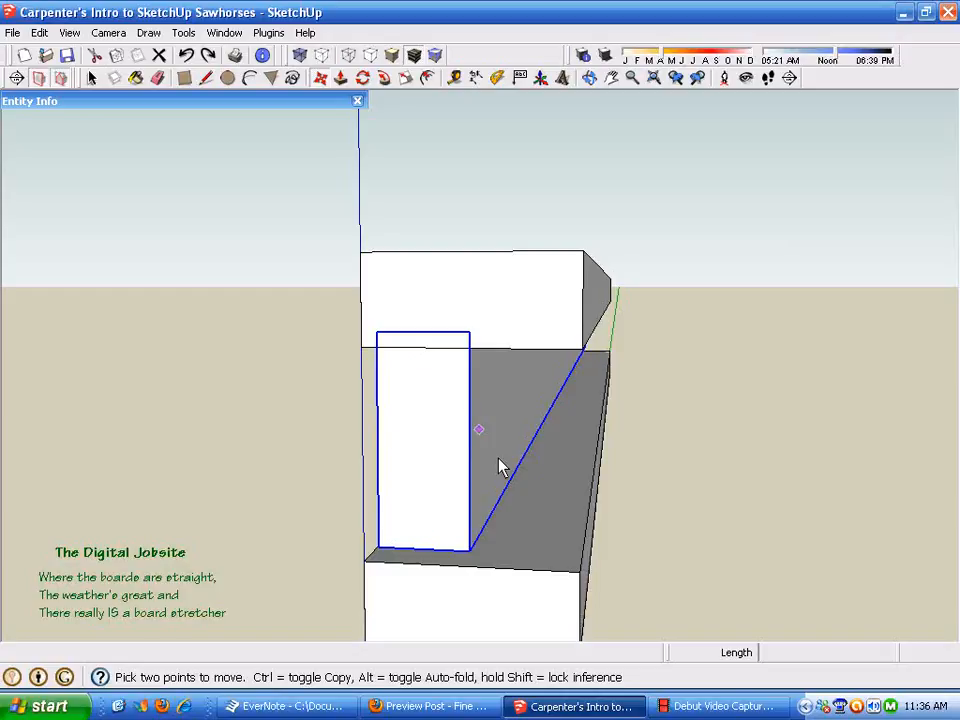
Move the upright middle board by its near top edge's midpoint onto the midpoint of the upper board's near bottom edge, and deselect it.
click(423, 337)
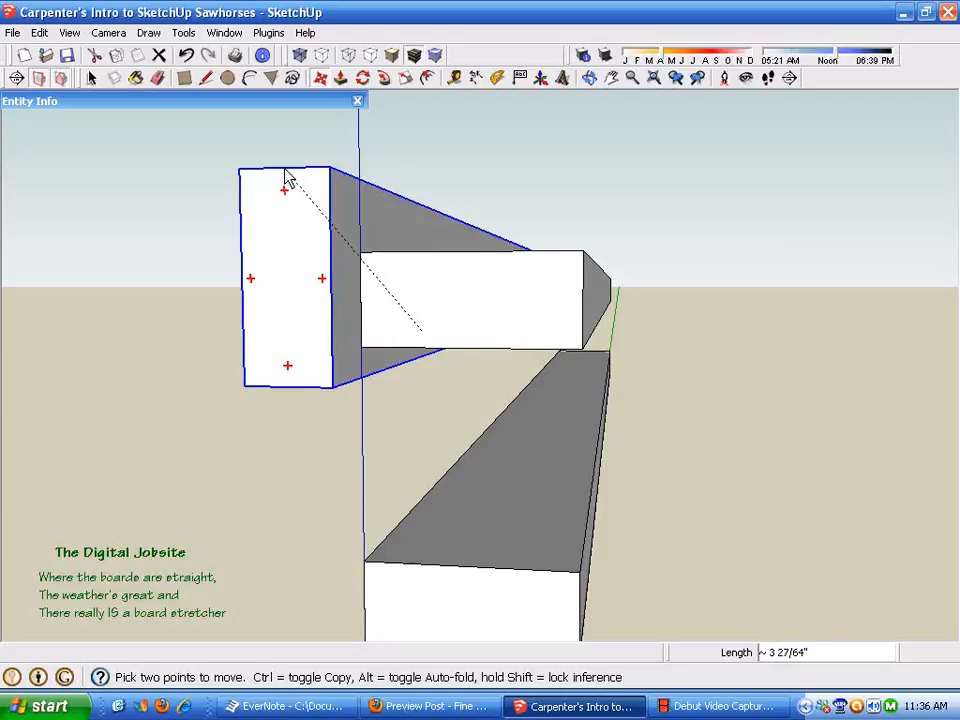
click(469, 353)
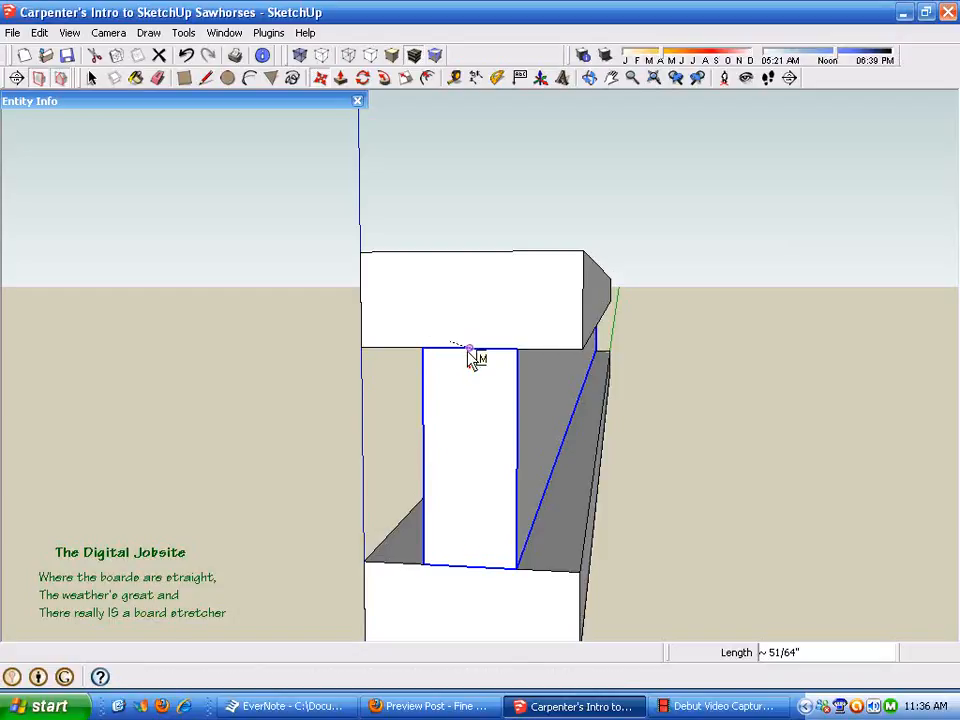
key(space)
click(750, 420)
Dimension the upper board's length between the two end corners of its top edge, and undo the dimension.
scroll(740, 410, down, 5)
middle_drag(729, 399, 624, 453)
scroll(677, 478, up, 7)
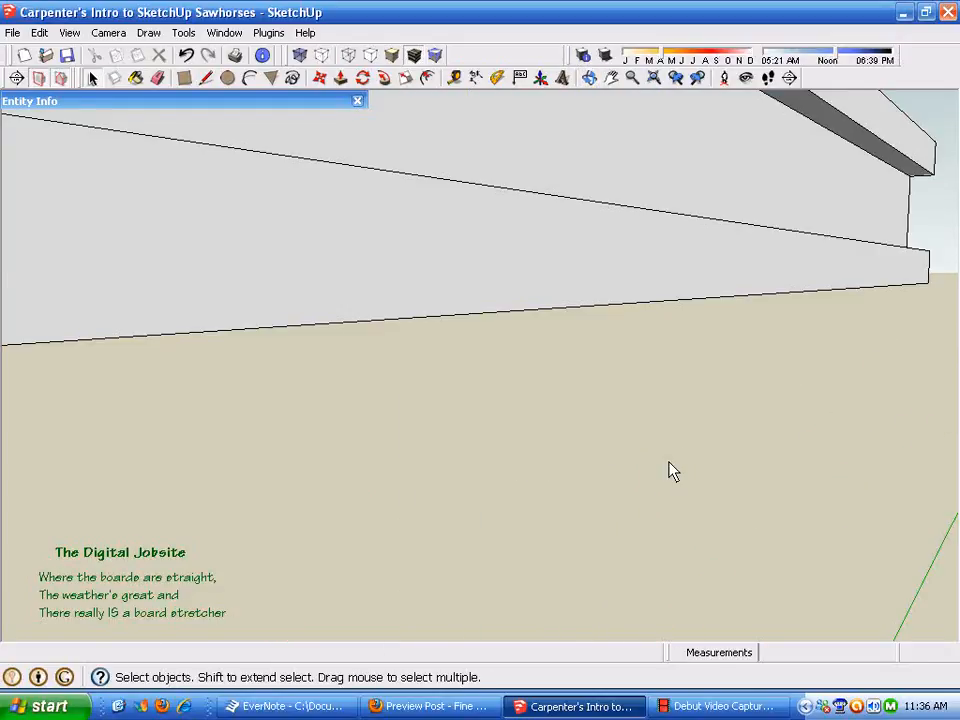
scroll(669, 462, down, 4)
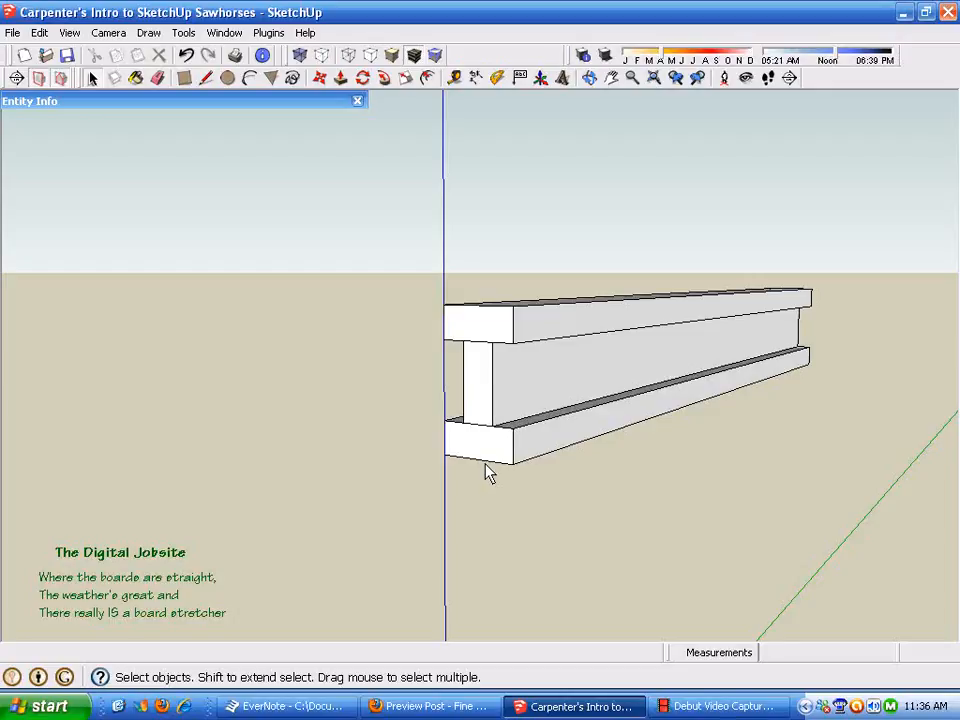
middle_drag(654, 499, 455, 515)
scroll(336, 323, down, 5)
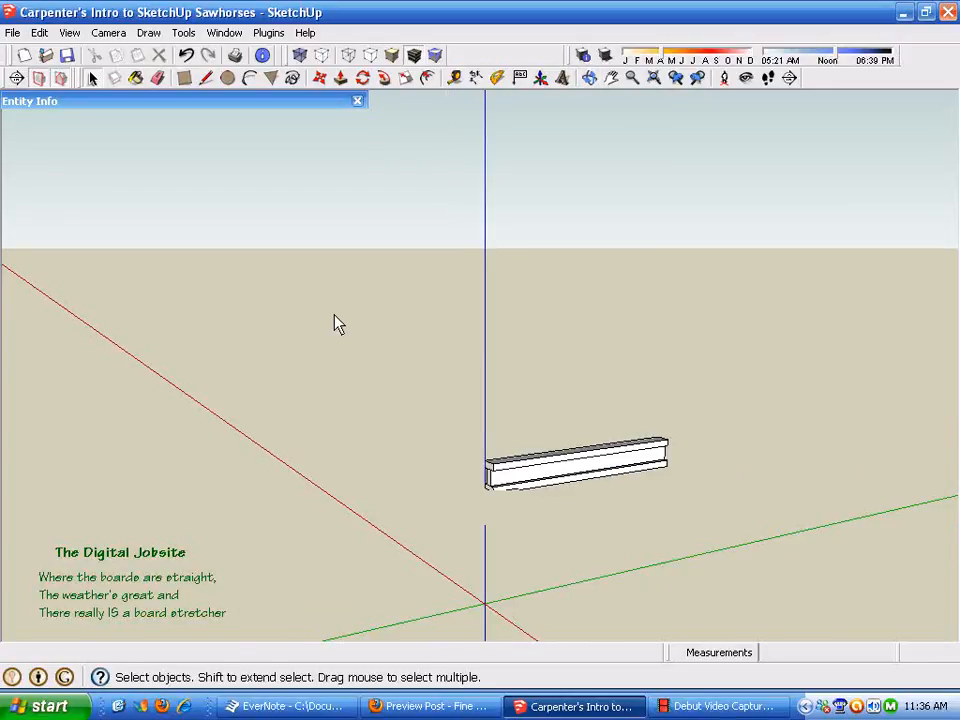
click(476, 77)
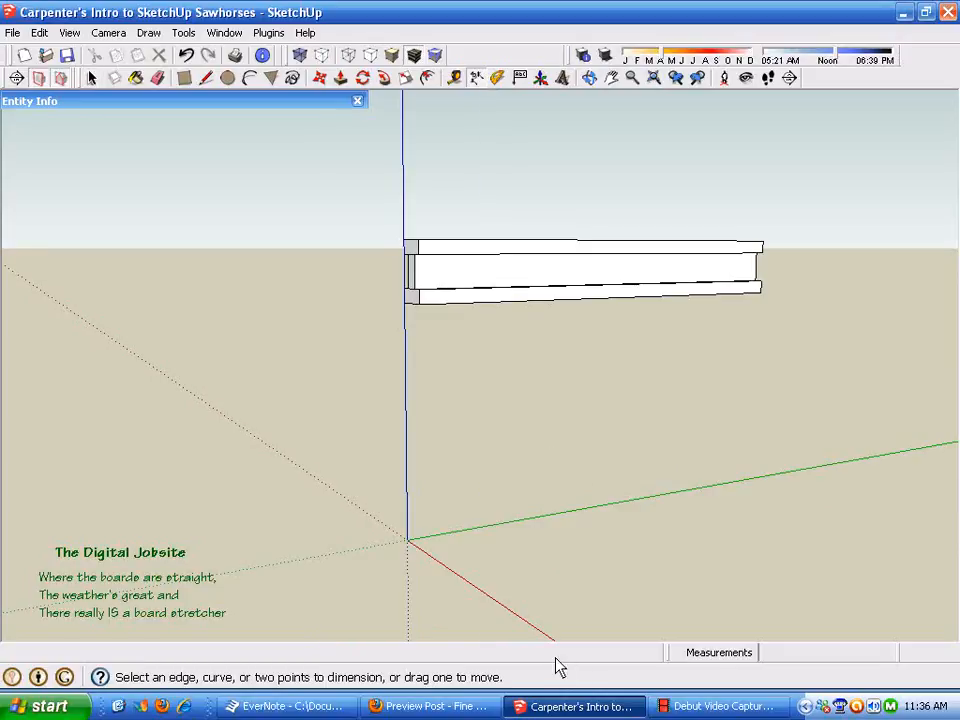
click(418, 242)
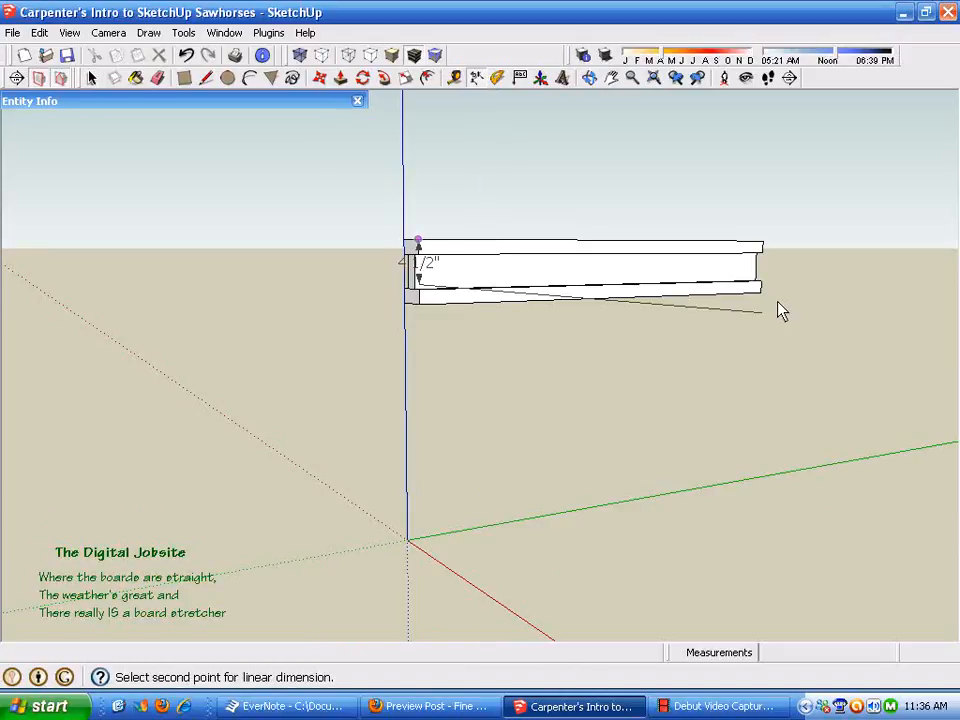
click(761, 243)
click(763, 192)
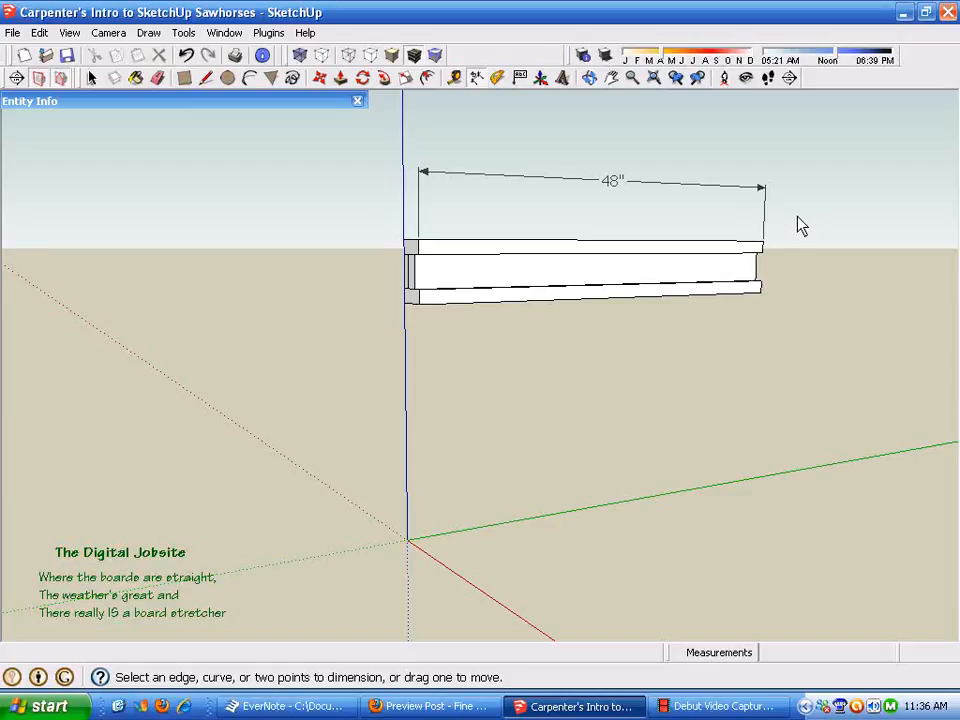
key(ctrl+z)
middle_drag(596, 360, 705, 519)
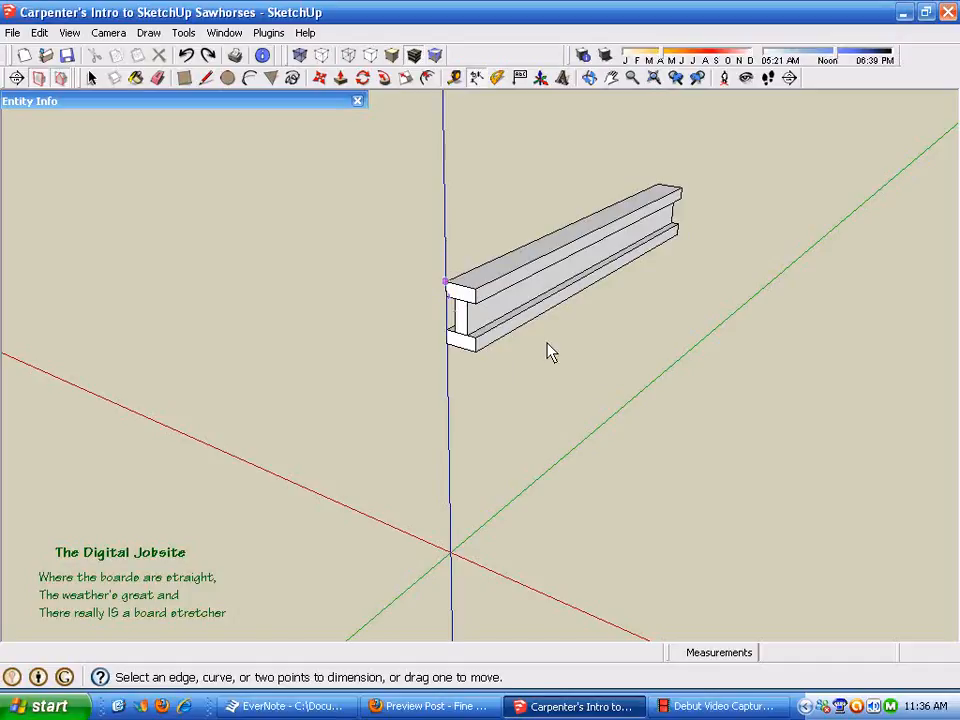
middle_drag(603, 350, 573, 318)
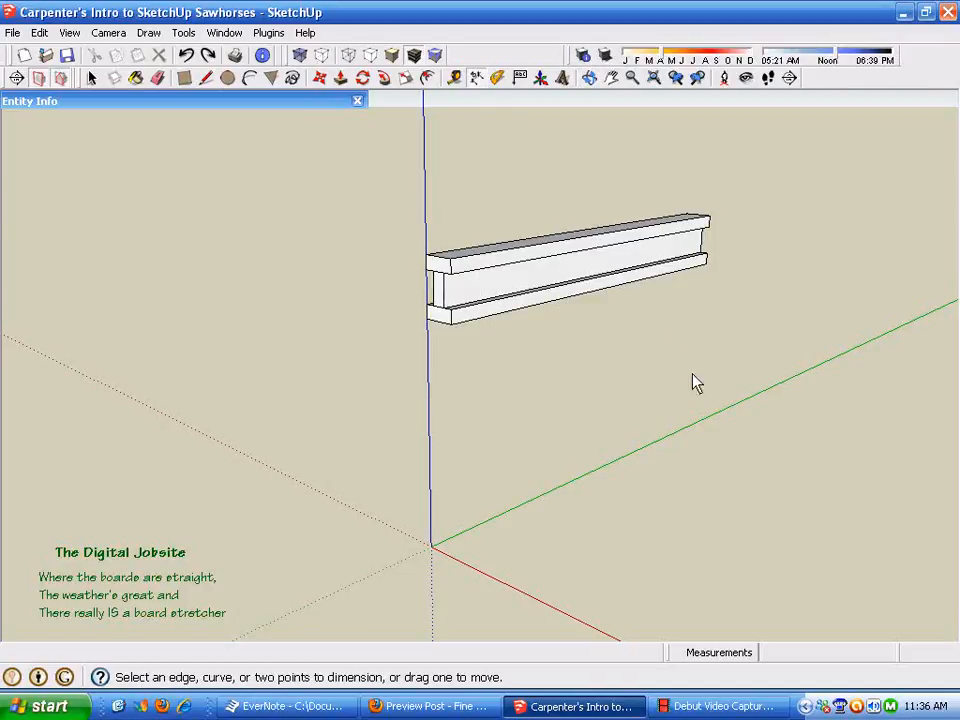
middle_drag(110, 457, 386, 399)
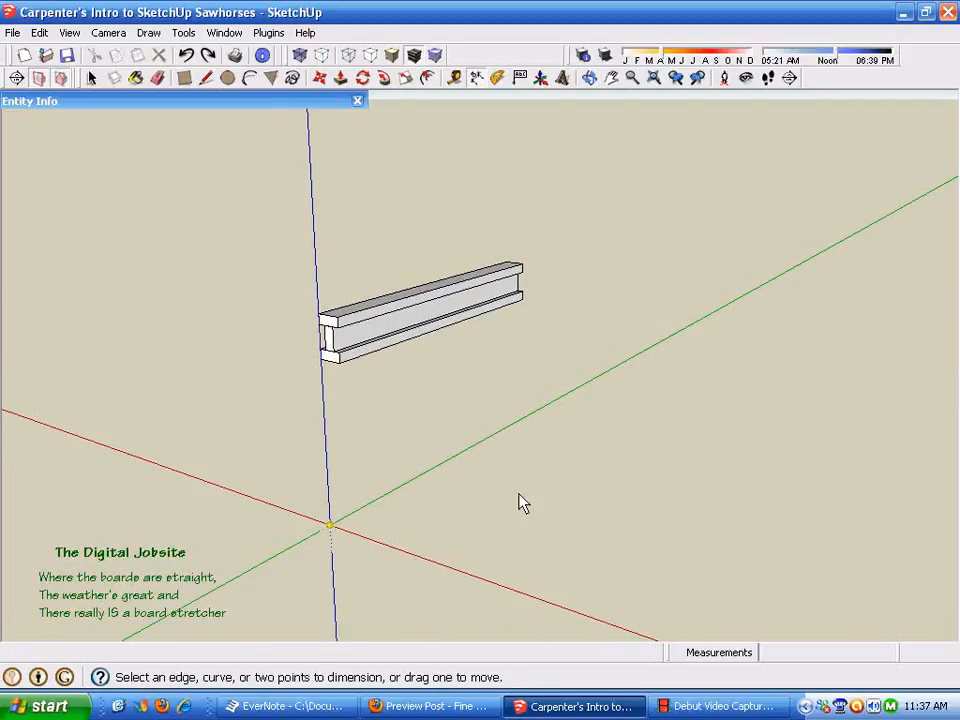
scroll(757, 566, down, 2)
middle_drag(449, 326, 613, 377)
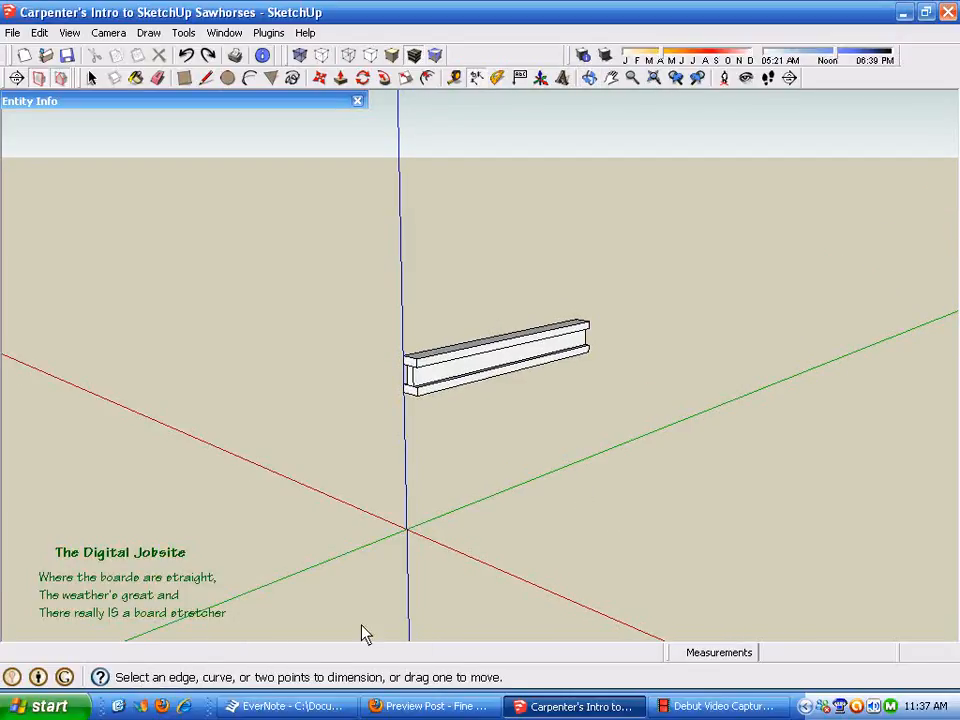